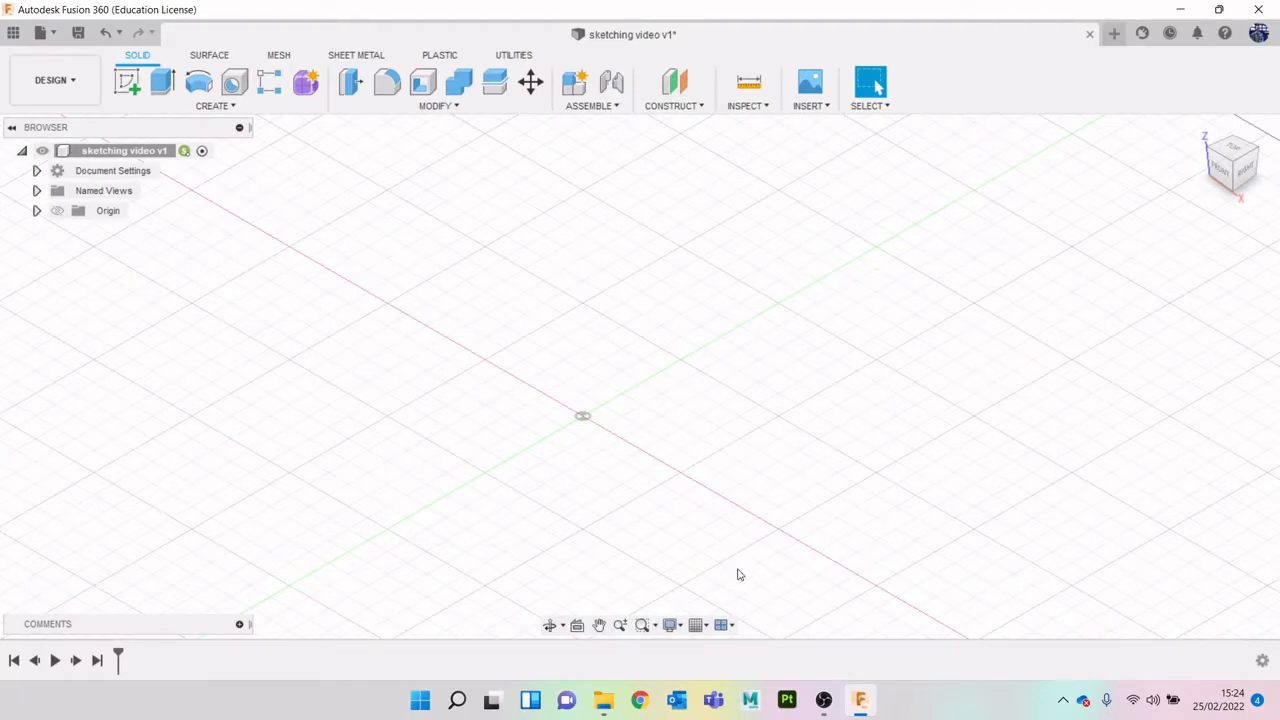
Start a new sketch on the horizontal XY plane at the origin
{"action": "left_click", "coordinate": [127, 88]}
{"action": "left_click", "coordinate": [688, 434]}
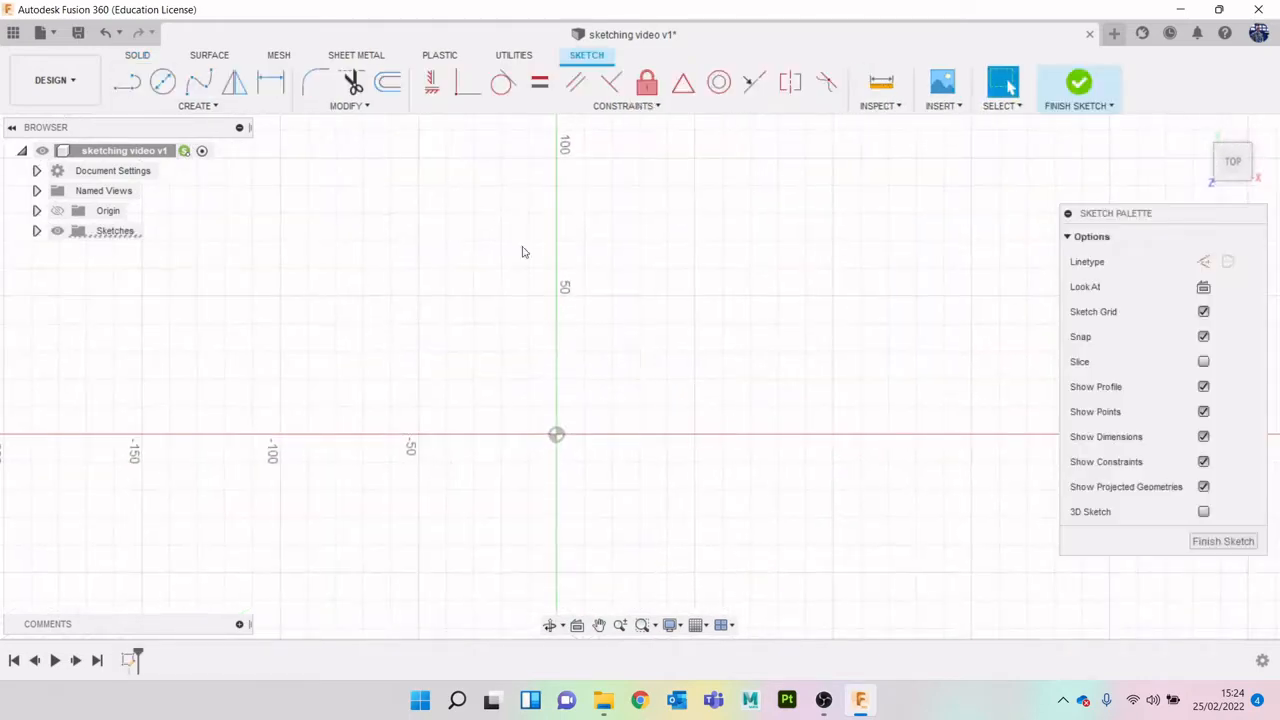
{"action": "left_click", "coordinate": [196, 106]}
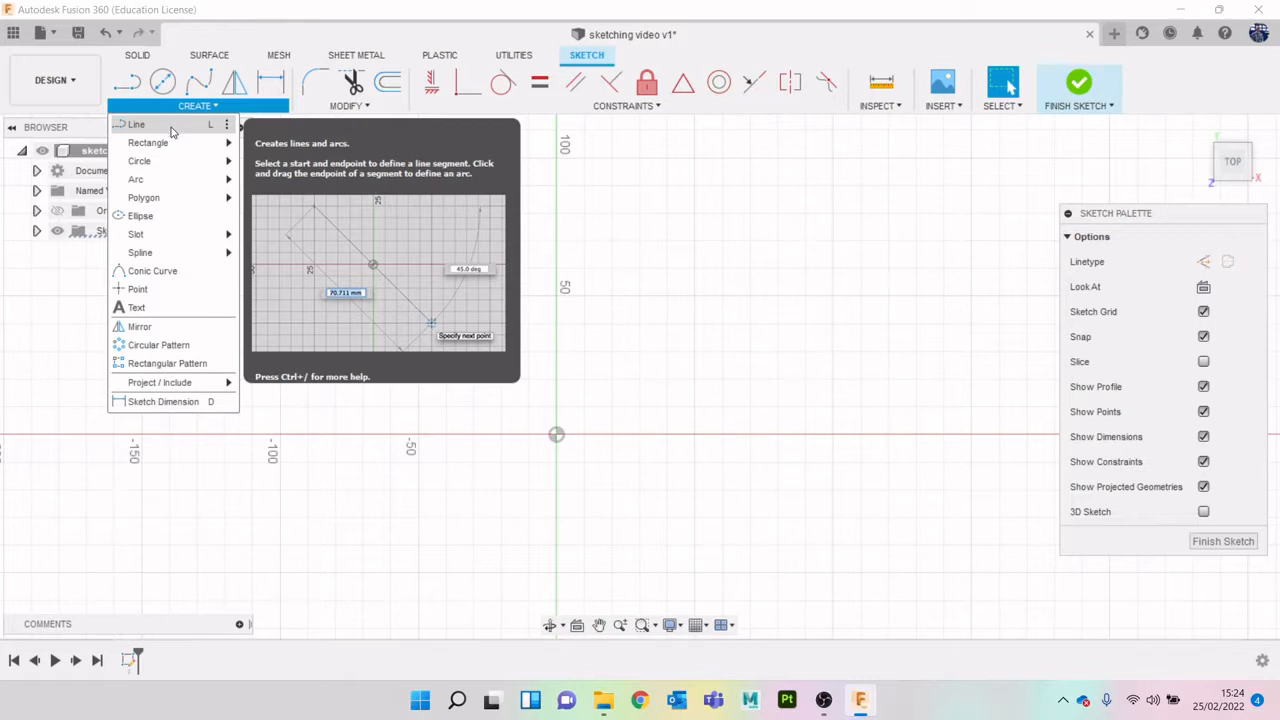
{"action": "left_click", "coordinate": [796, 333]}
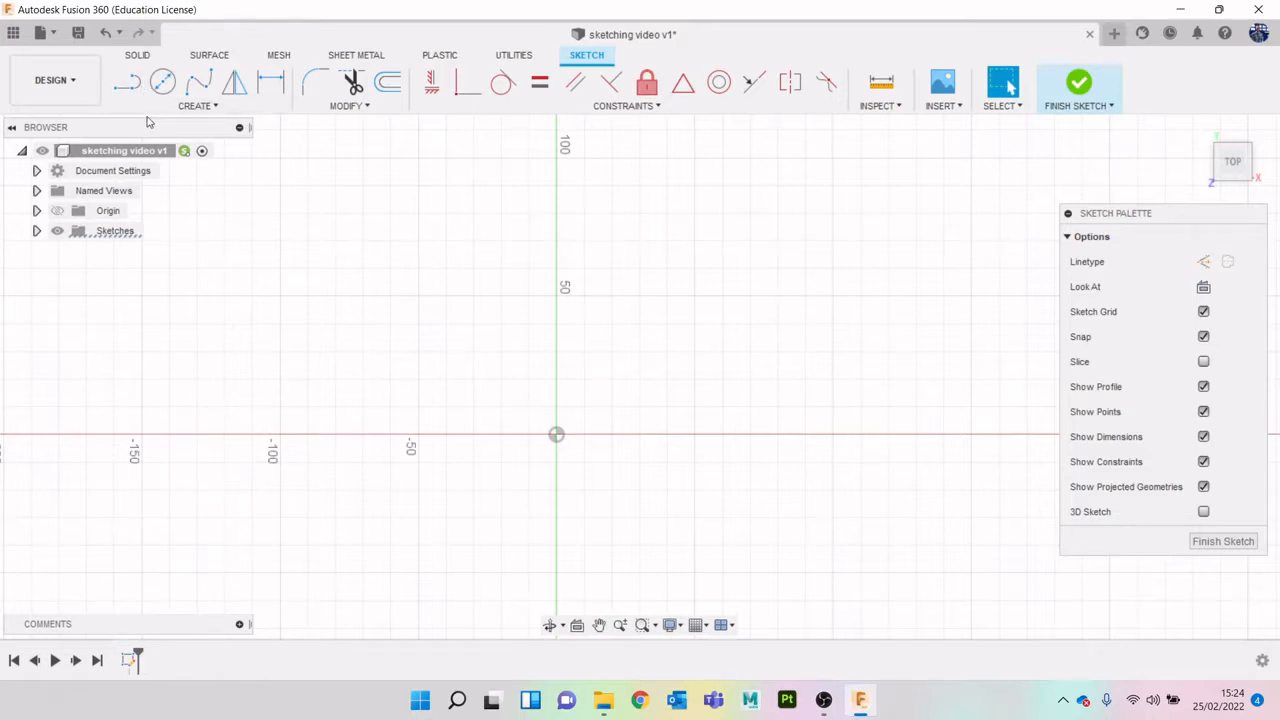
Sketch a two-point rectangle around the origin, 150 mm wide and 45 mm high
{"action": "key", "text": "r"}
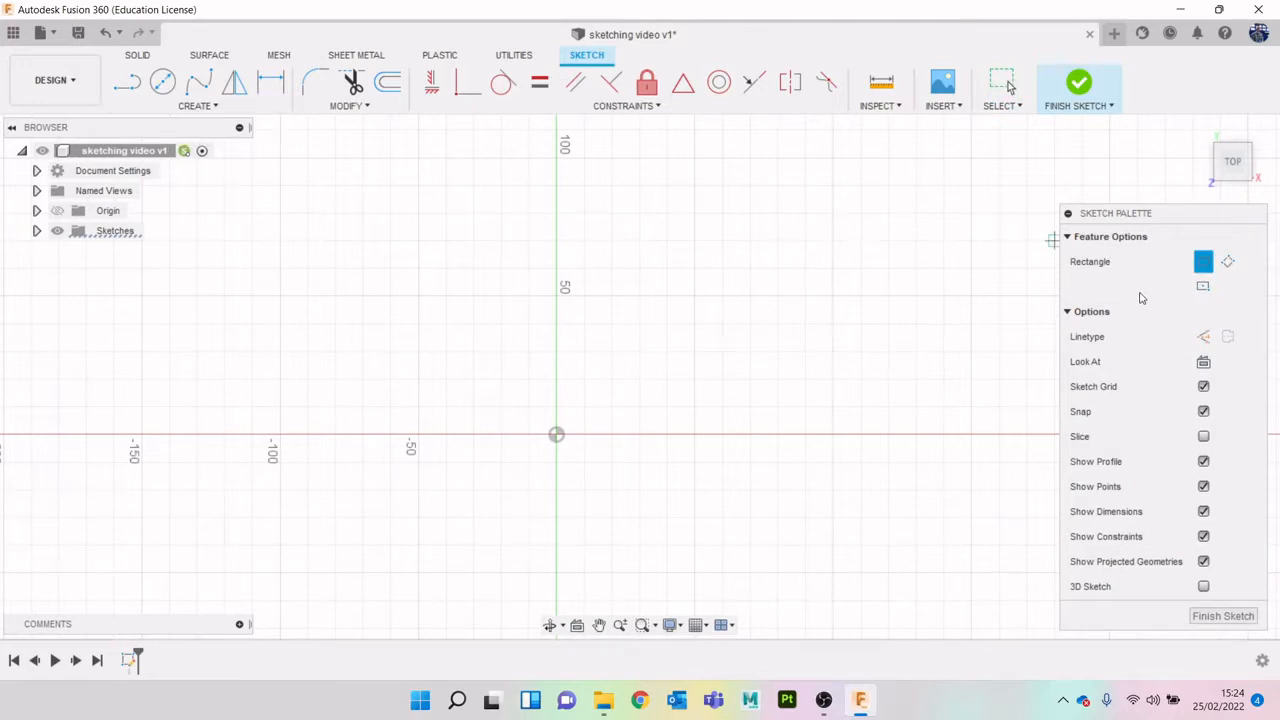
{"action": "left_click", "coordinate": [428, 324]}
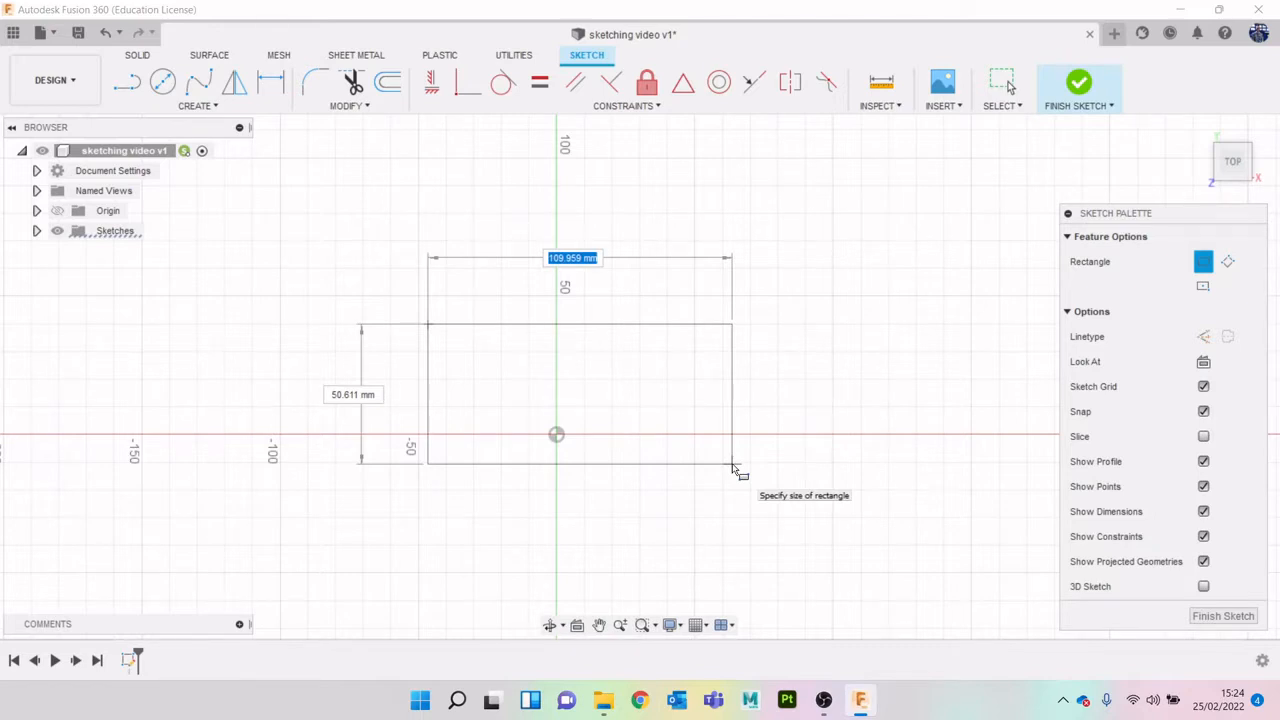
{"action": "type", "text": "150"}
{"action": "key", "text": "Tab"}
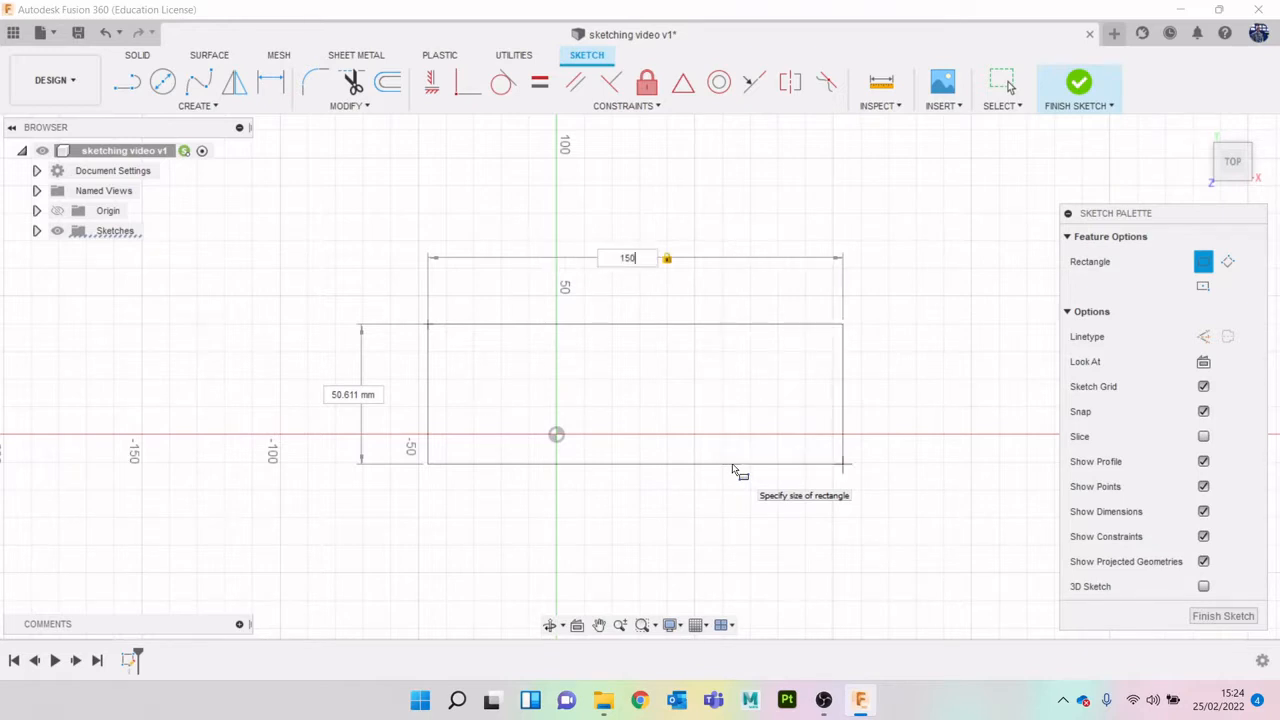
{"action": "key", "text": "Tab"}
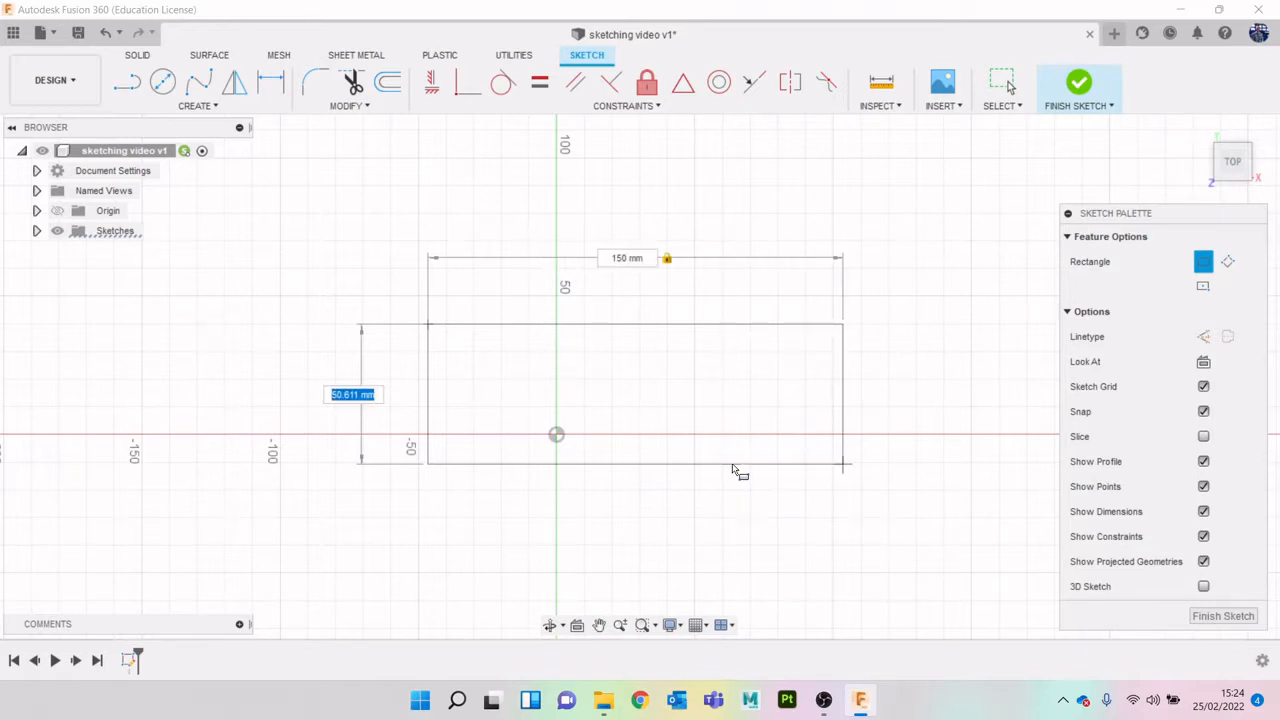
{"action": "type", "text": "45"}
{"action": "key", "text": "Tab"}
{"action": "key", "text": "Return"}
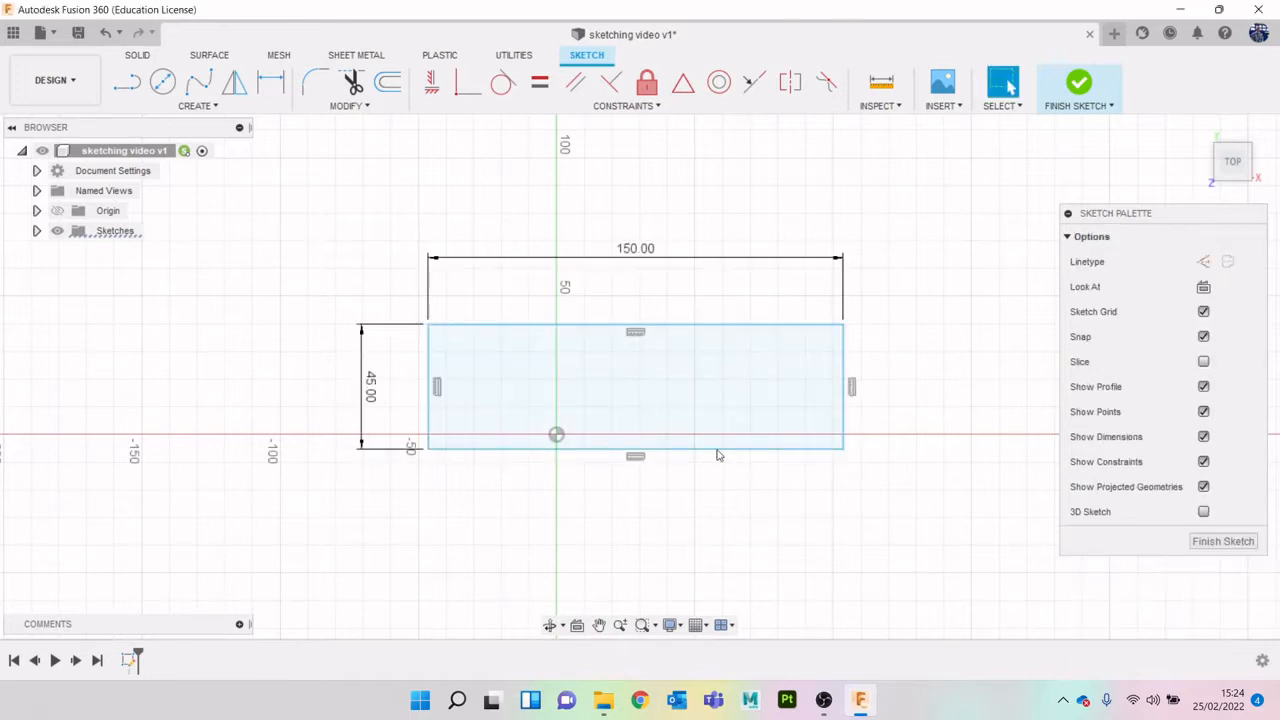
Sketch a second rectangle about 121 mm by 45 mm below the first, with its left edge aligned to it
{"action": "key", "text": "r"}
{"action": "scroll", "coordinate": [366, 300], "scroll_direction": "up", "scroll_amount": 3}
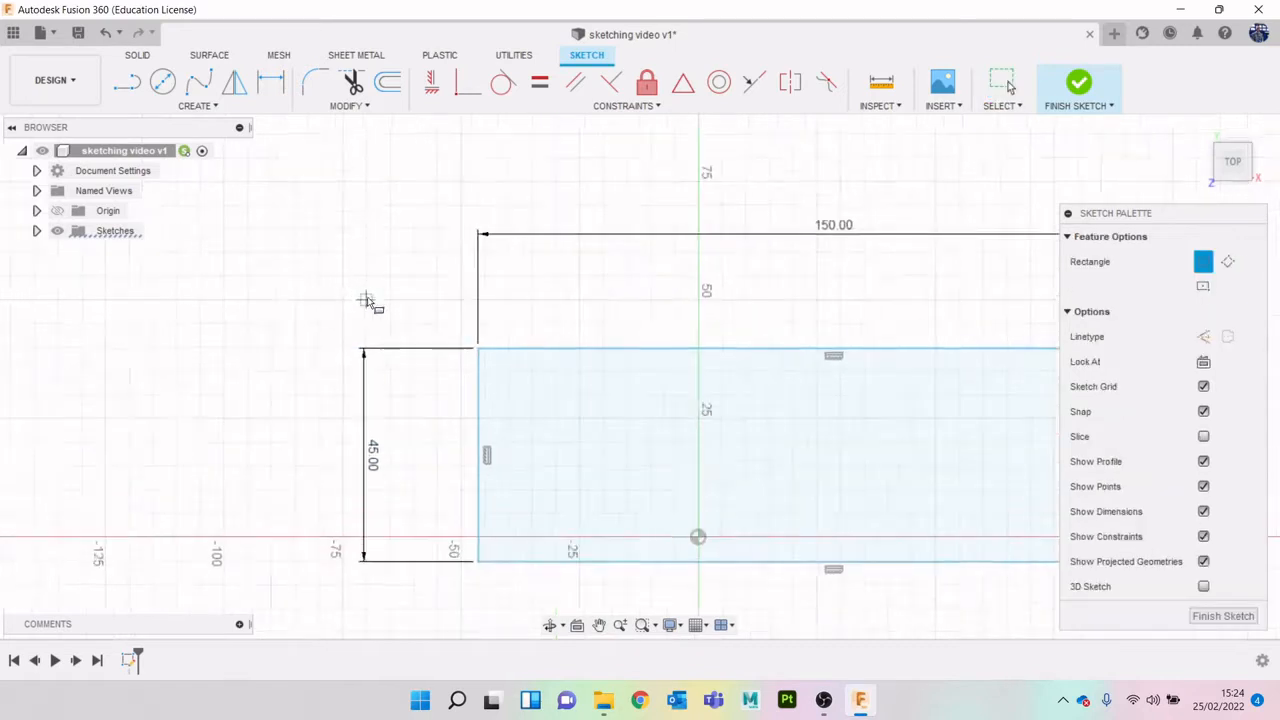
{"action": "scroll", "coordinate": [366, 300], "scroll_direction": "down", "scroll_amount": 5}
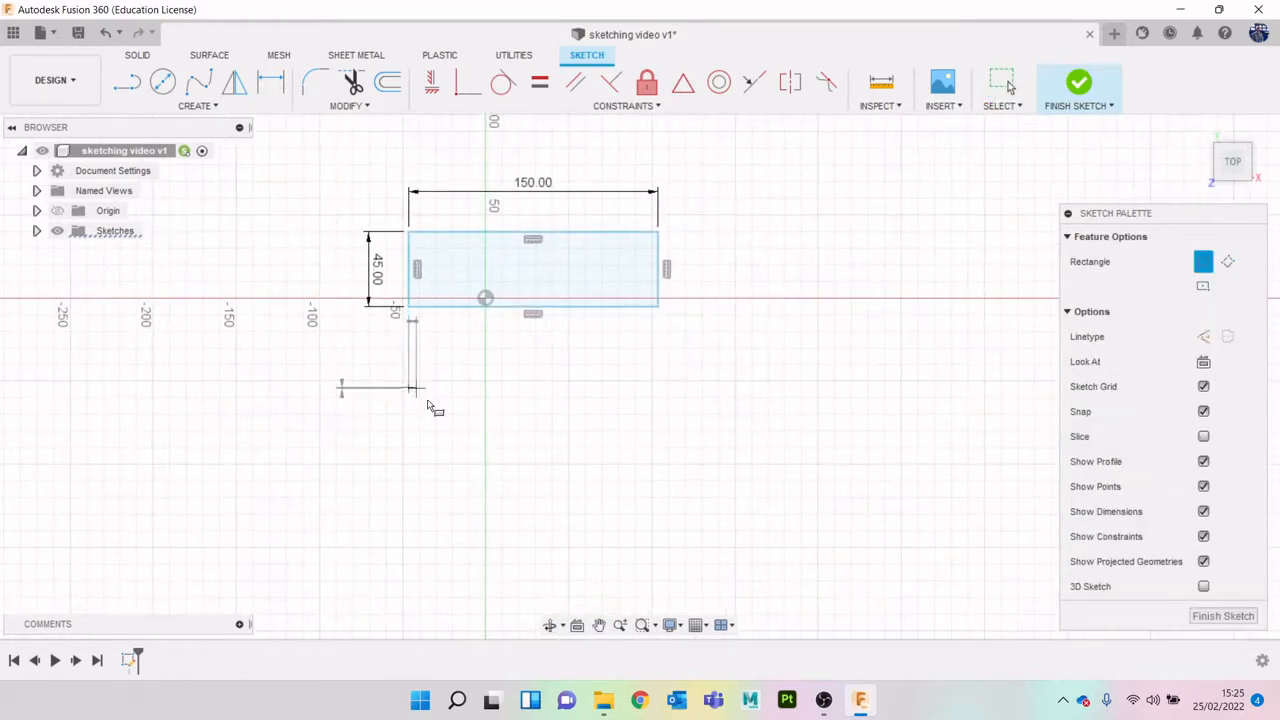
{"action": "left_click", "coordinate": [408, 388]}
{"action": "left_click", "coordinate": [611, 462]}
{"action": "key", "text": "Escape"}
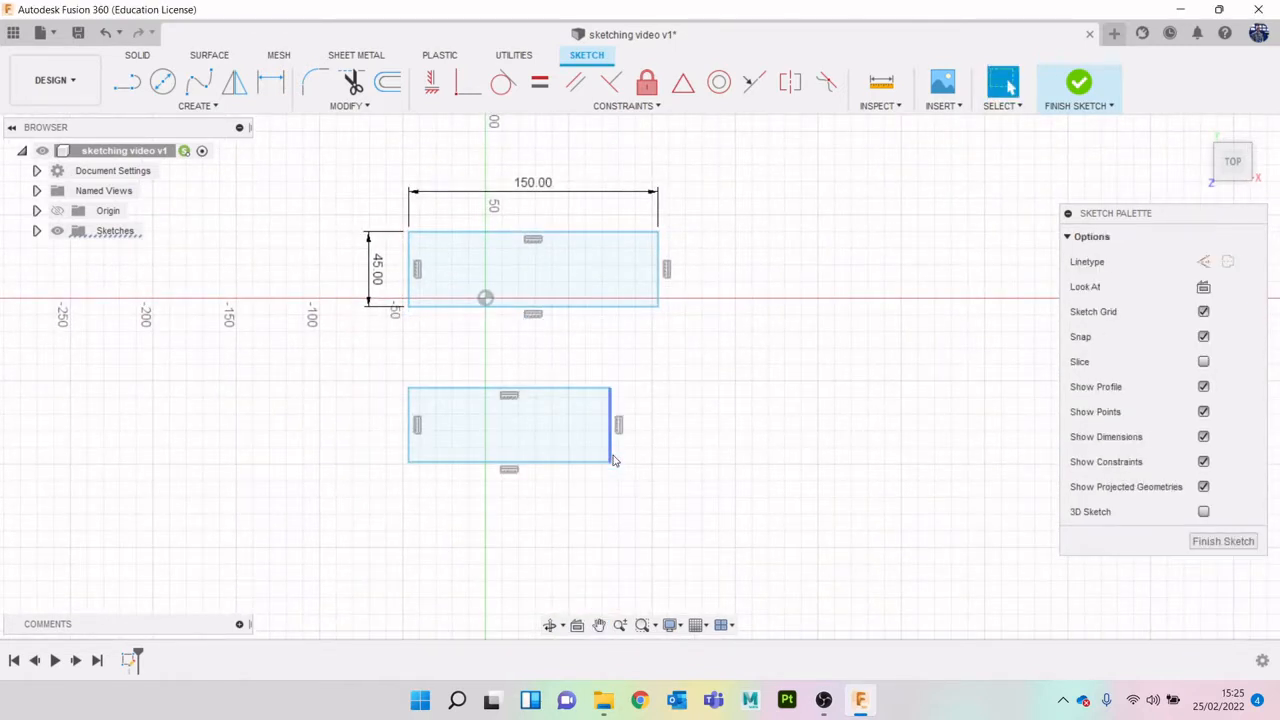
Dimension the top edge of the lower rectangle at 150 mm
{"action": "key", "text": "d"}
{"action": "left_click", "coordinate": [540, 388]}
{"action": "left_click", "coordinate": [545, 362]}
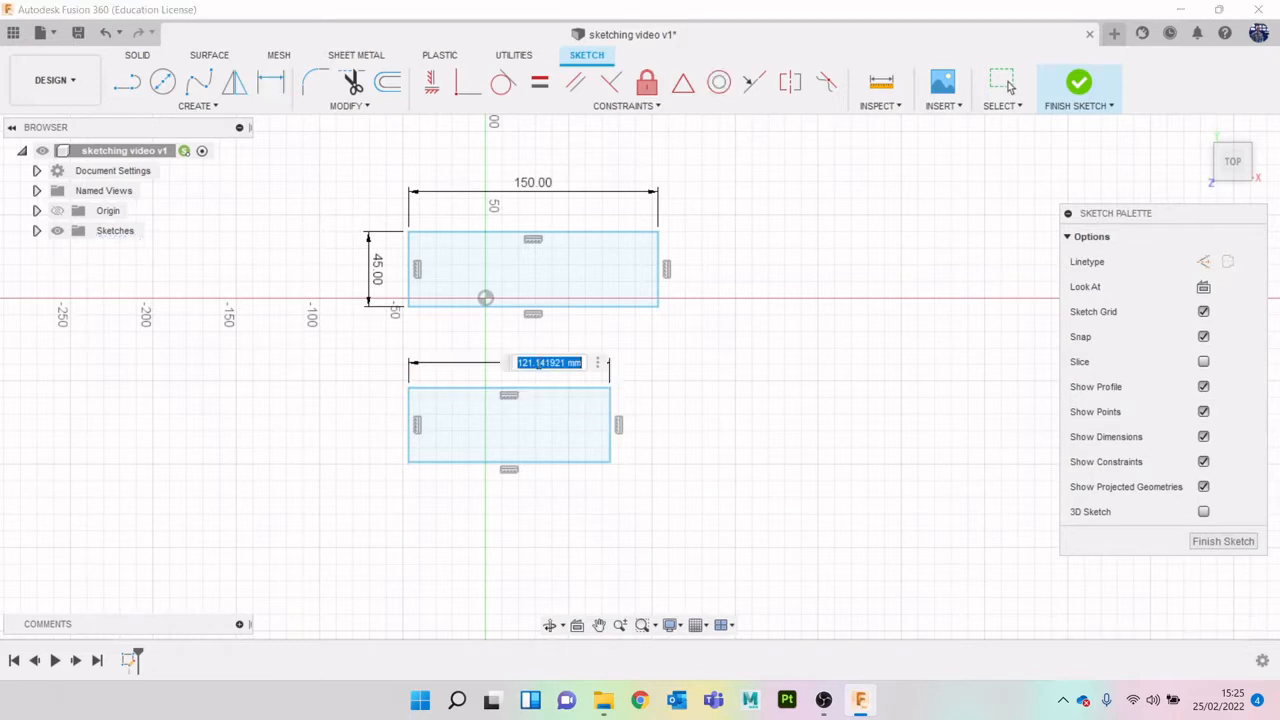
{"action": "type", "text": "150"}
{"action": "key", "text": "Return"}
Dimension the left edge of the lower rectangle at 45 mm and leave the dimension tool
{"action": "key", "text": "r"}
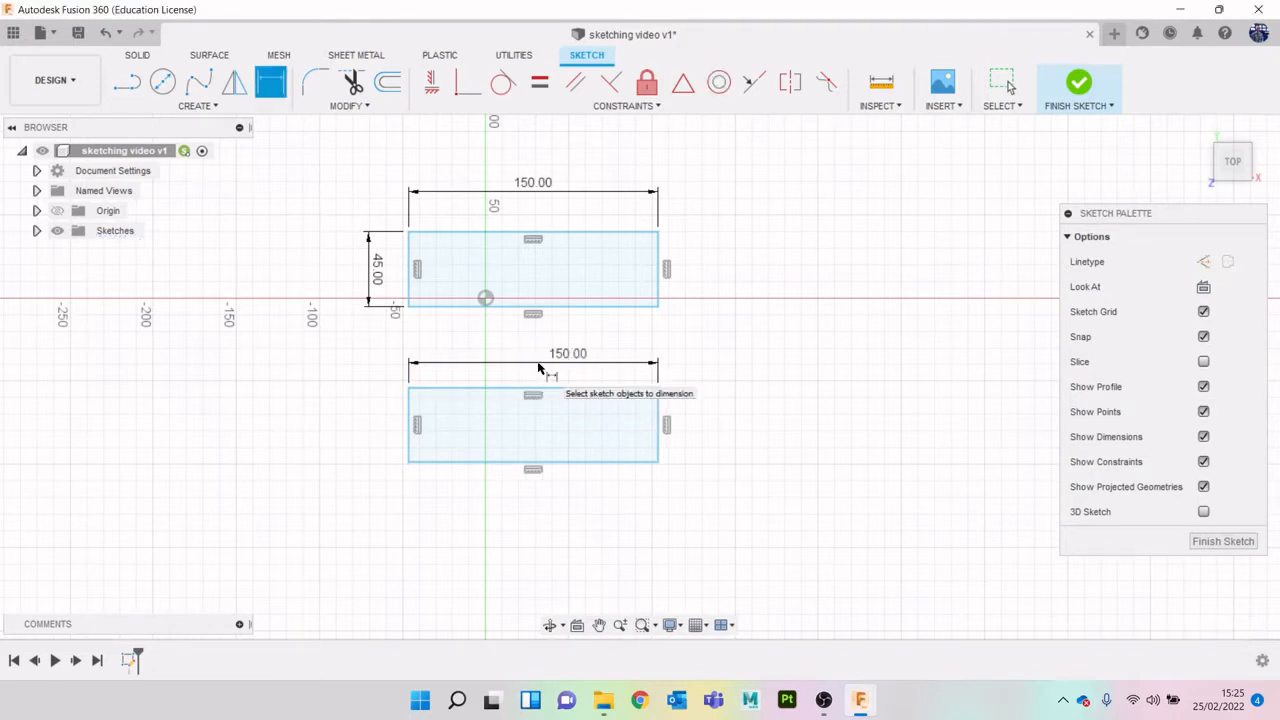
{"action": "left_click", "coordinate": [408, 440]}
{"action": "left_click", "coordinate": [365, 443]}
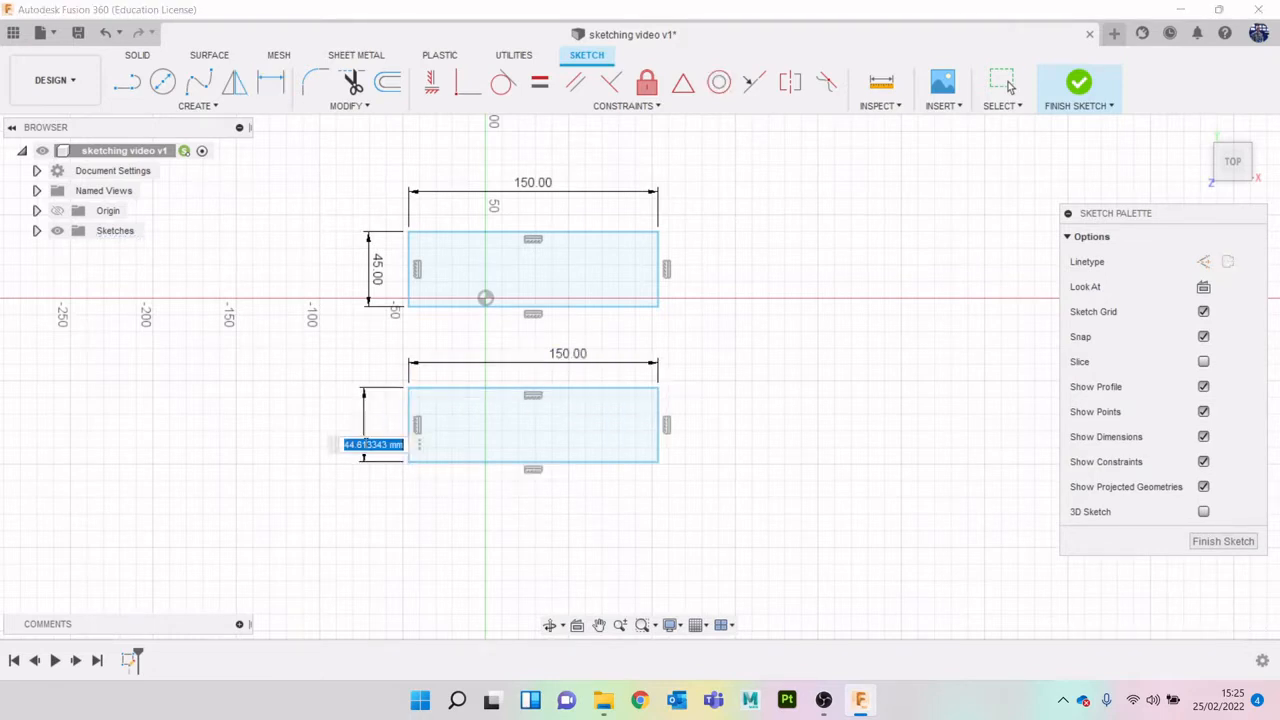
{"action": "type", "text": "45"}
{"action": "key", "text": "Return"}
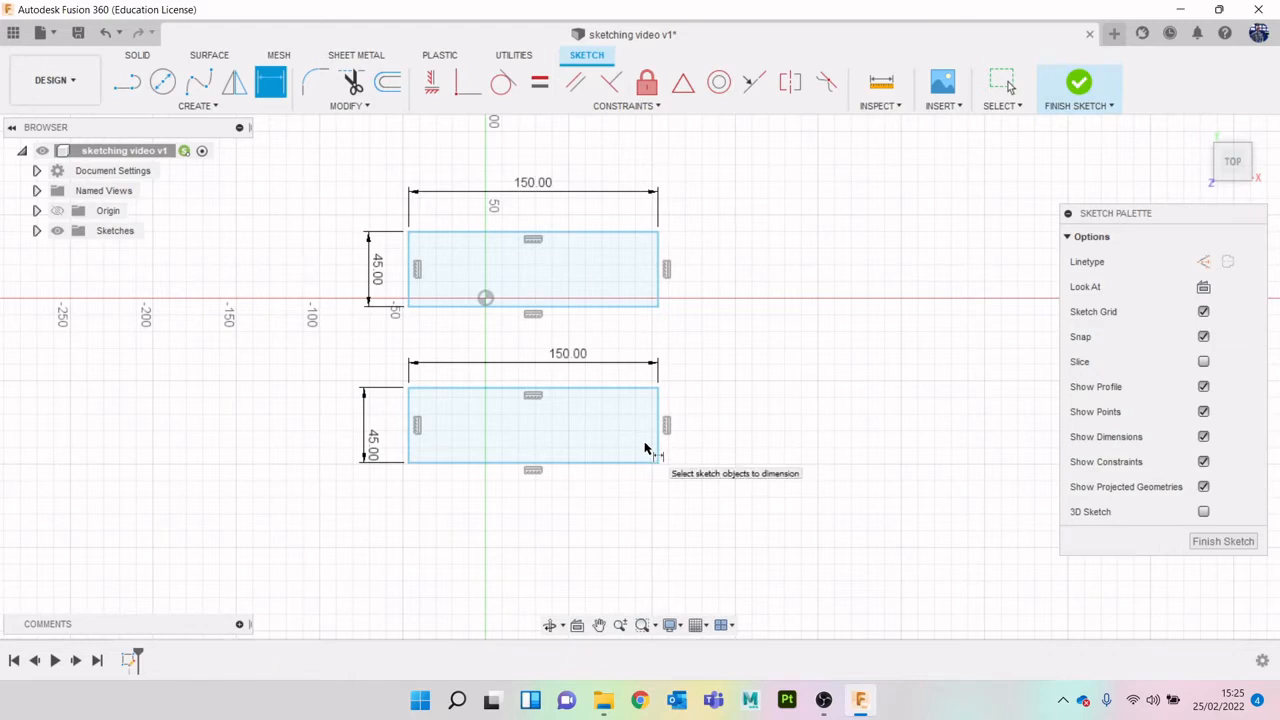
{"action": "key", "text": "Escape"}
Set the lower rectangle's width to 111 mm and its height to 12 mm
{"action": "double_click", "coordinate": [562, 358]}
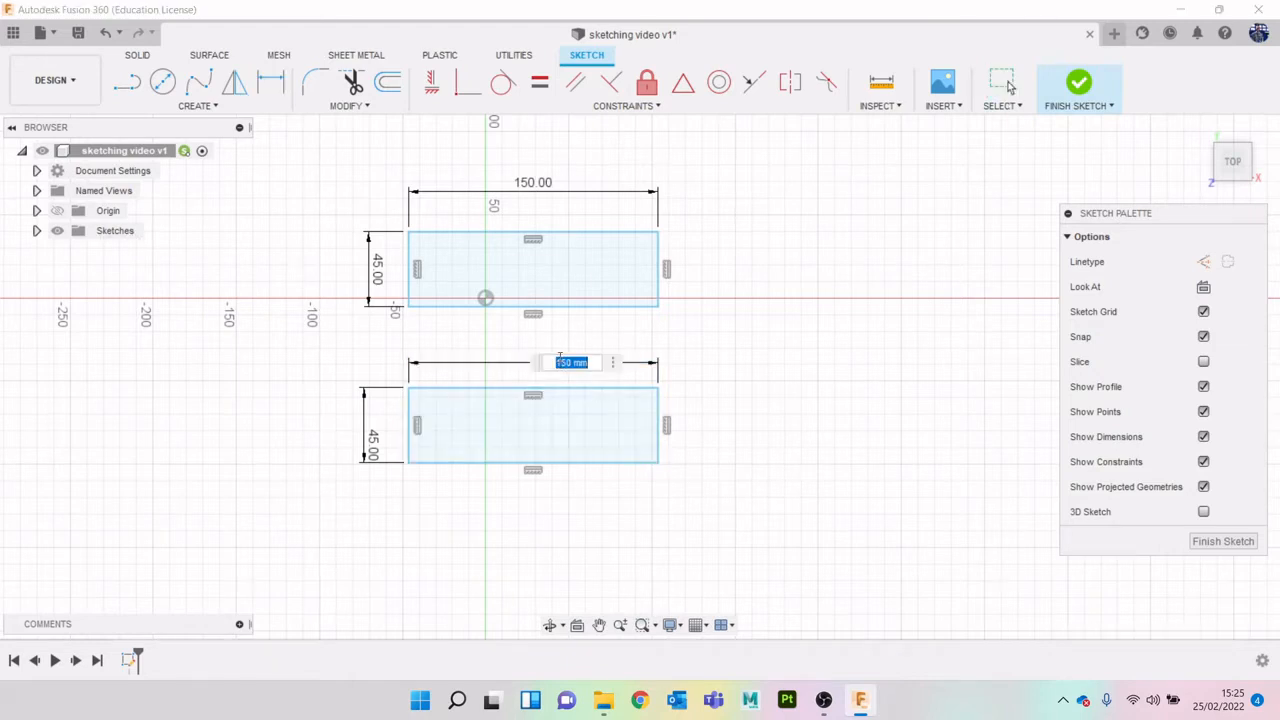
{"action": "type", "text": "45"}
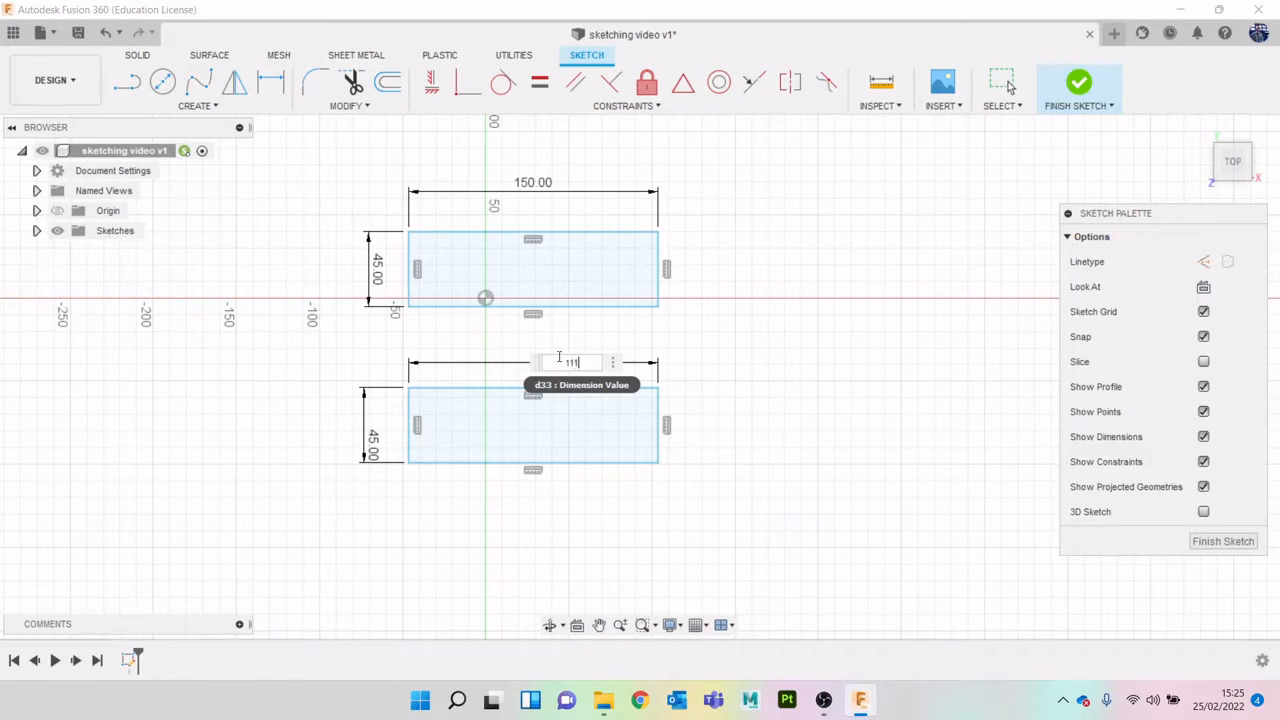
{"action": "key", "text": "Return"}
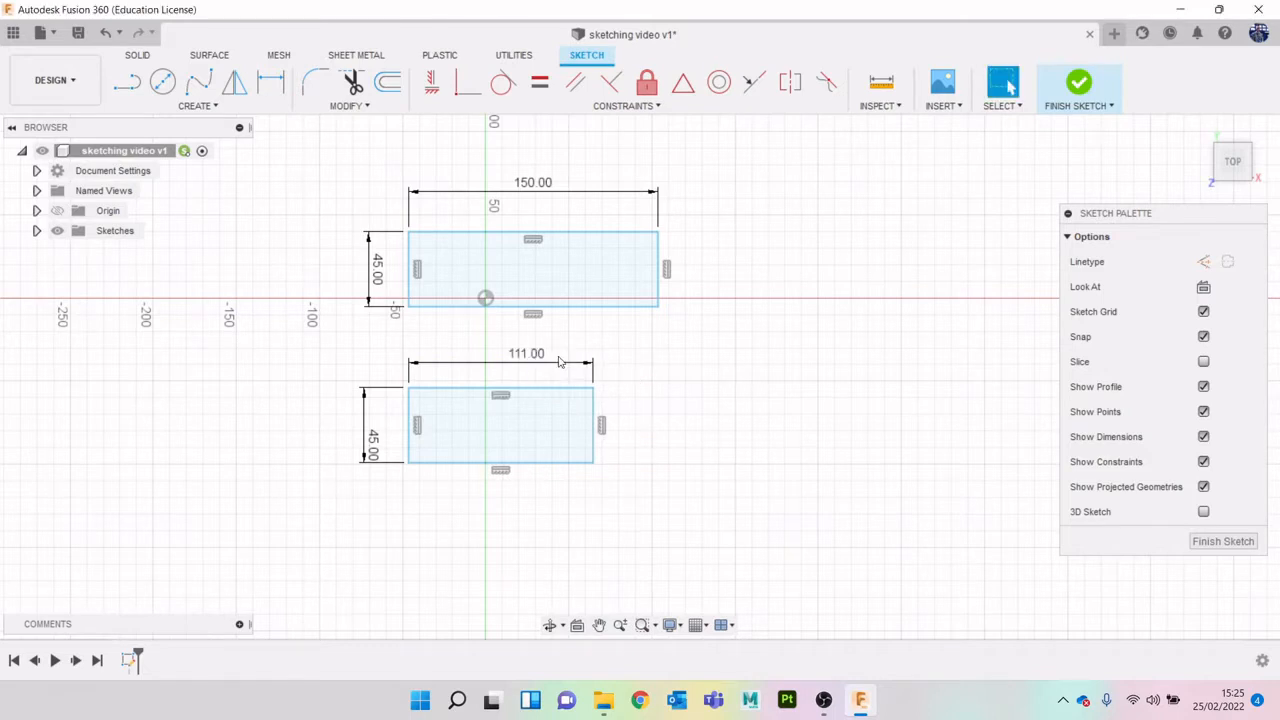
{"action": "double_click", "coordinate": [377, 452]}
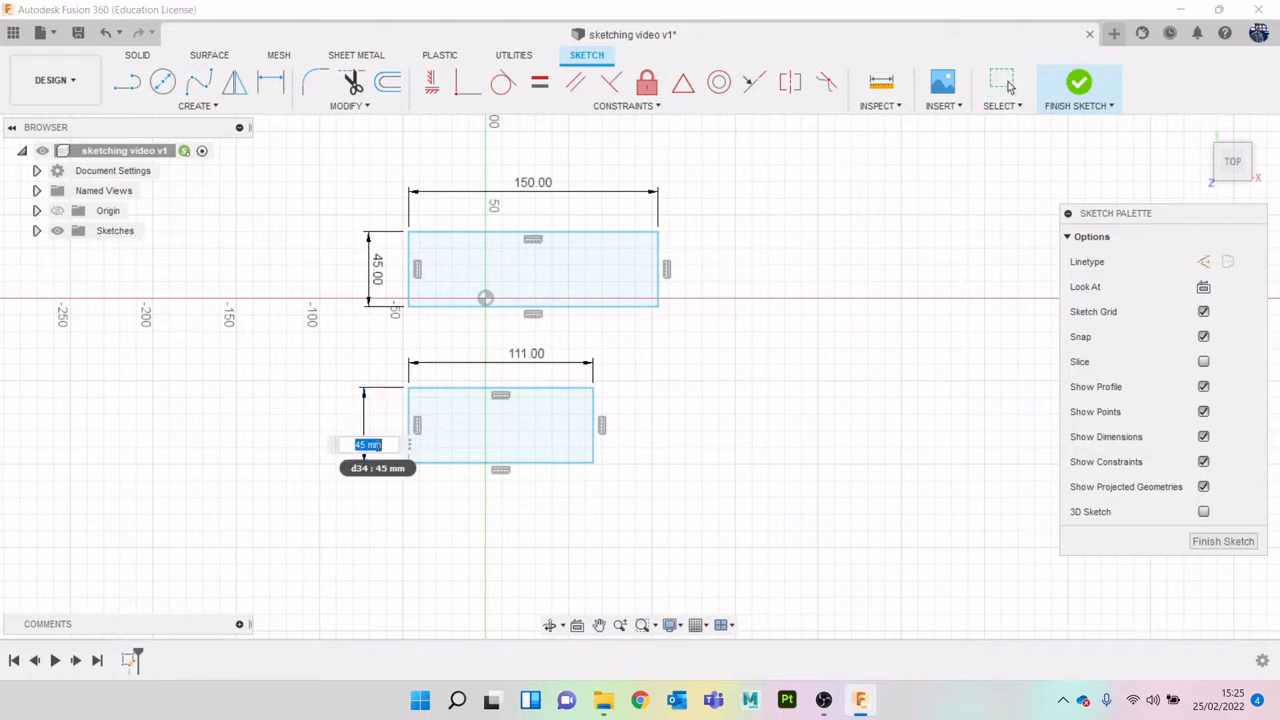
{"action": "type", "text": "12"}
{"action": "key", "text": "Return"}
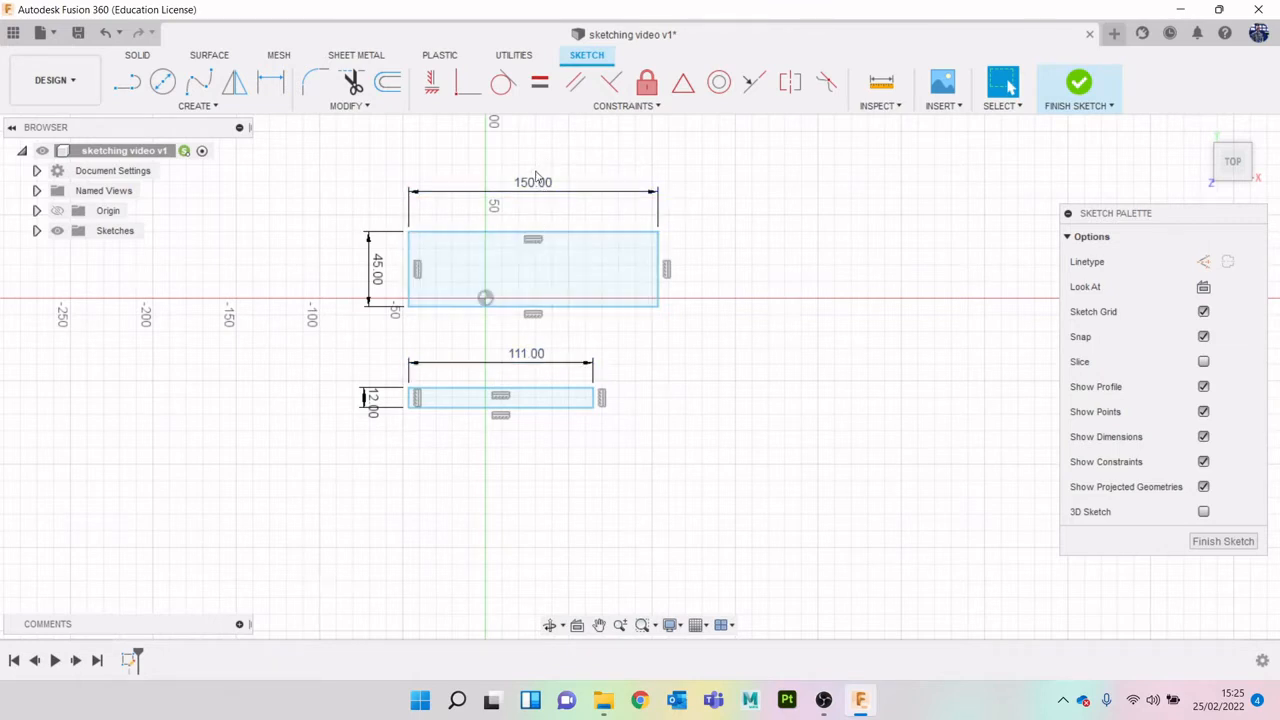
Link the lower rectangle's width and height dimensions to the matching dimensions of the upper rectangle
{"action": "double_click", "coordinate": [528, 354]}
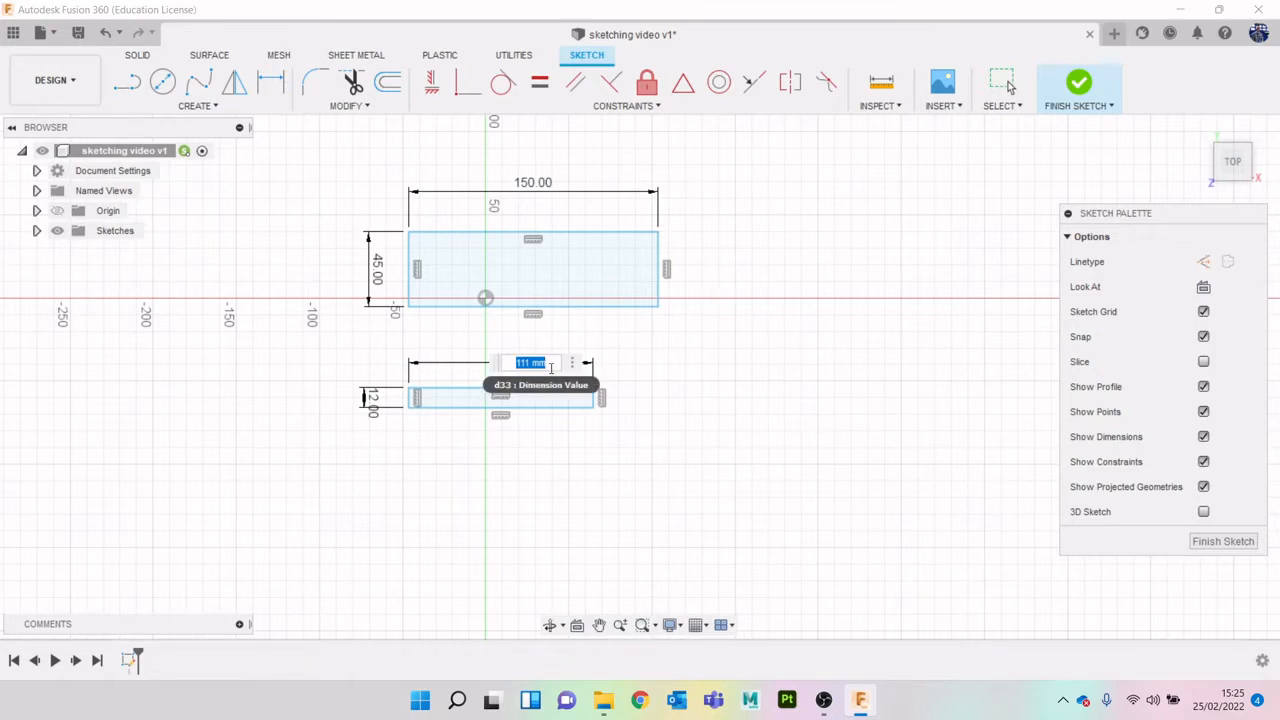
{"action": "left_click", "coordinate": [537, 184]}
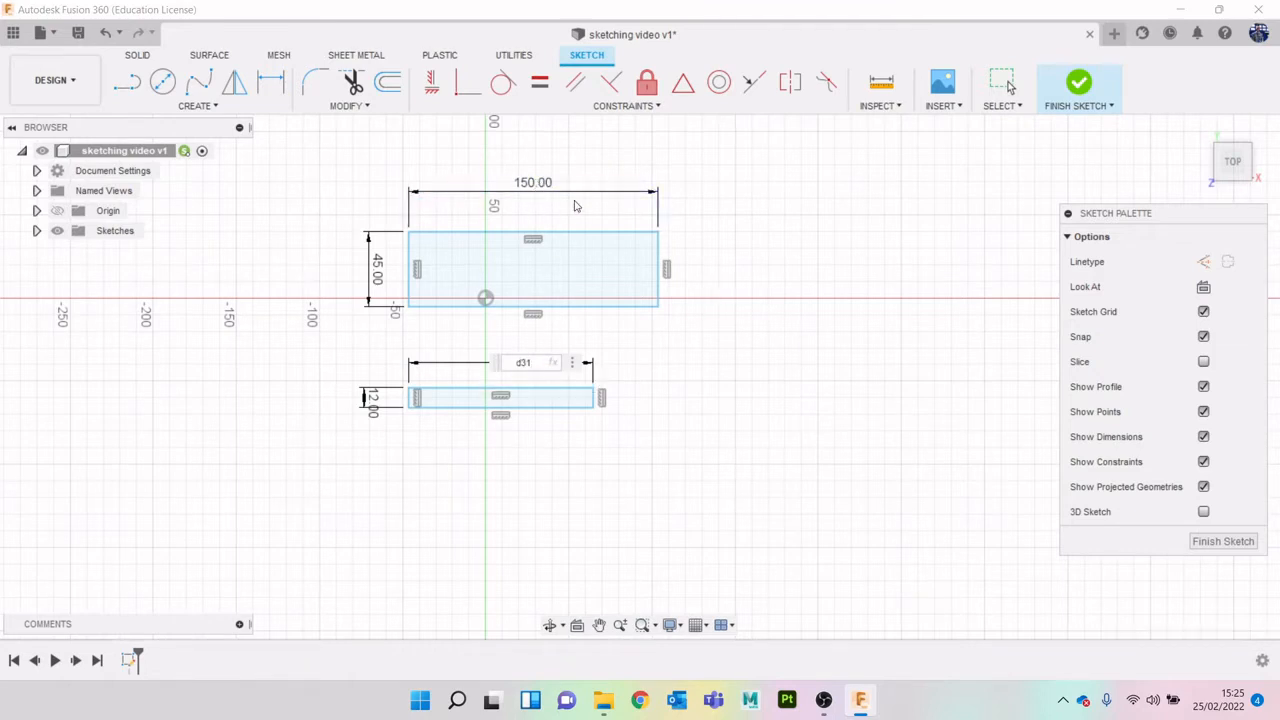
{"action": "key", "text": "Return"}
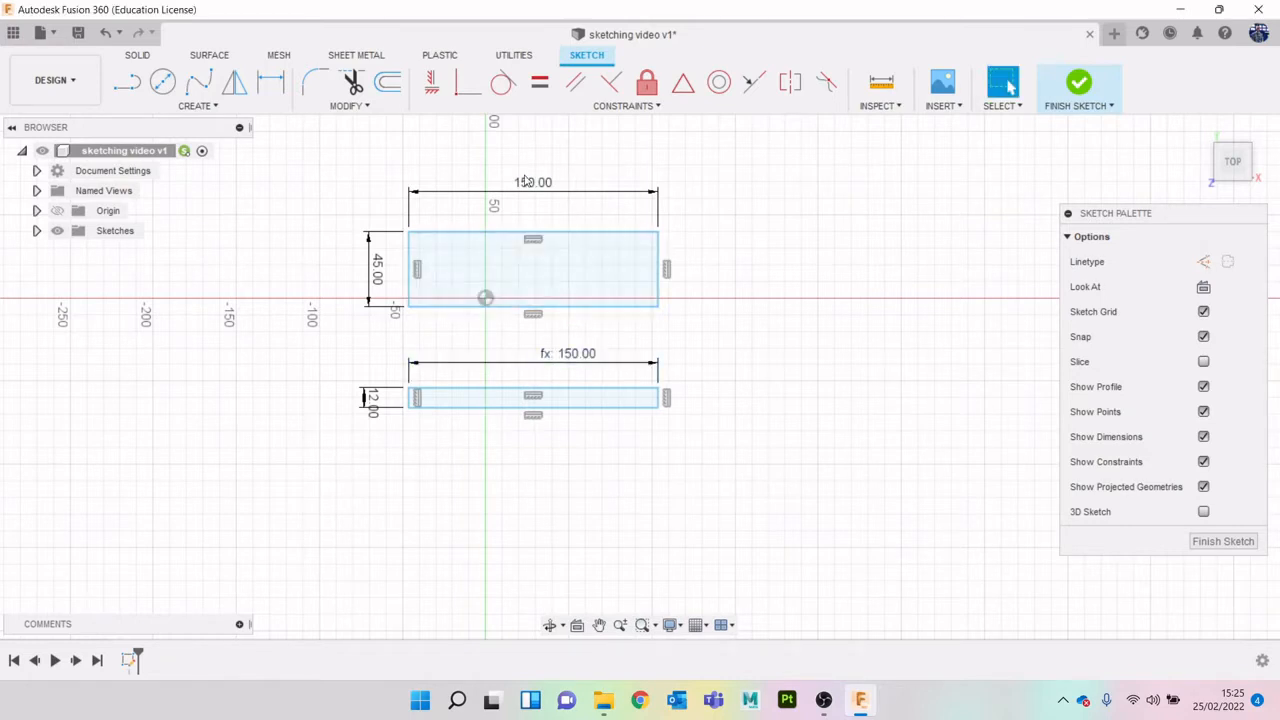
{"action": "double_click", "coordinate": [373, 401]}
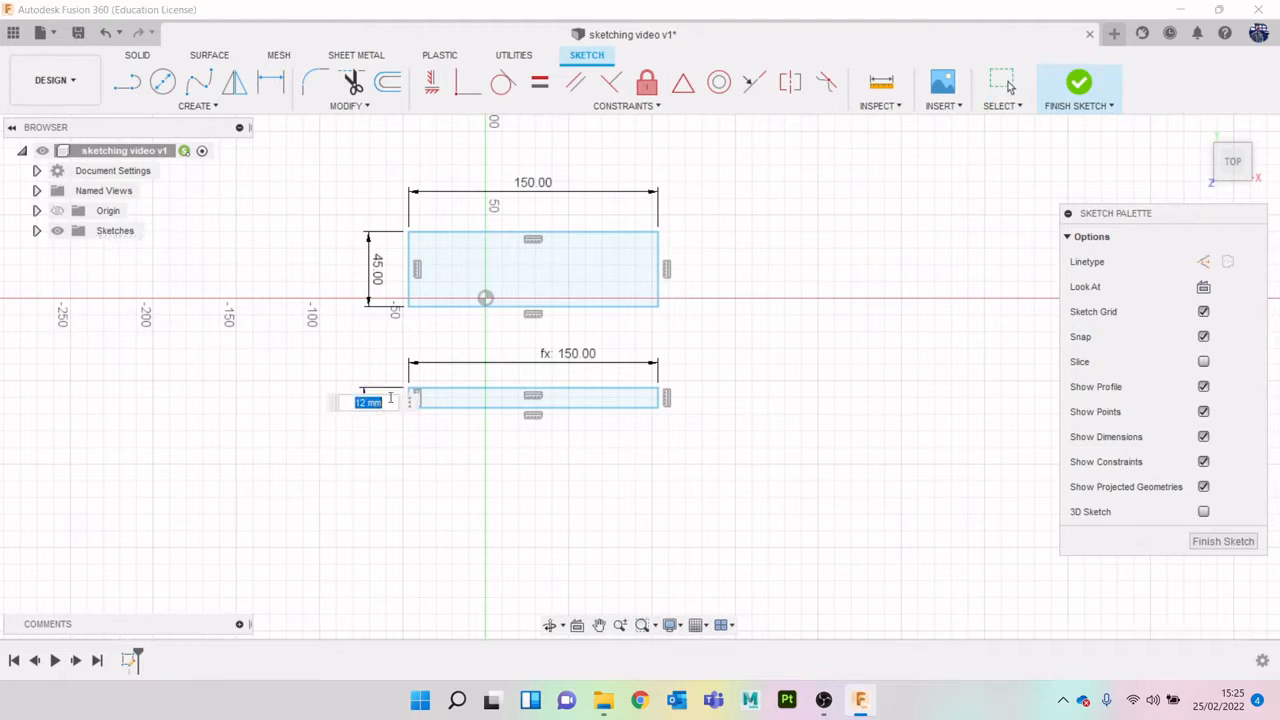
{"action": "left_click", "coordinate": [382, 275]}
{"action": "key", "text": "Return"}
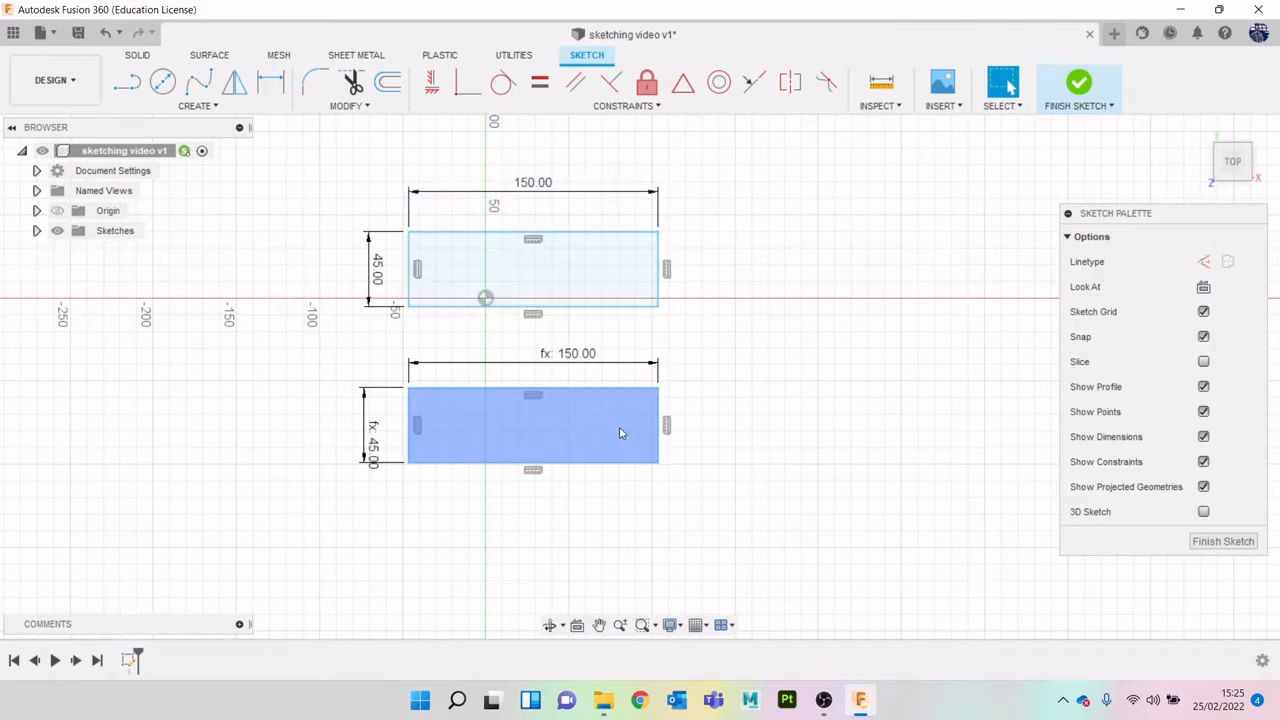
Draw a horizontal line about 125 mm long on the red X axis, to the right of the two rectangles
{"action": "scroll", "coordinate": [632, 423], "scroll_direction": "up", "scroll_amount": 1}
{"action": "scroll", "coordinate": [650, 423], "scroll_direction": "down", "scroll_amount": 4}
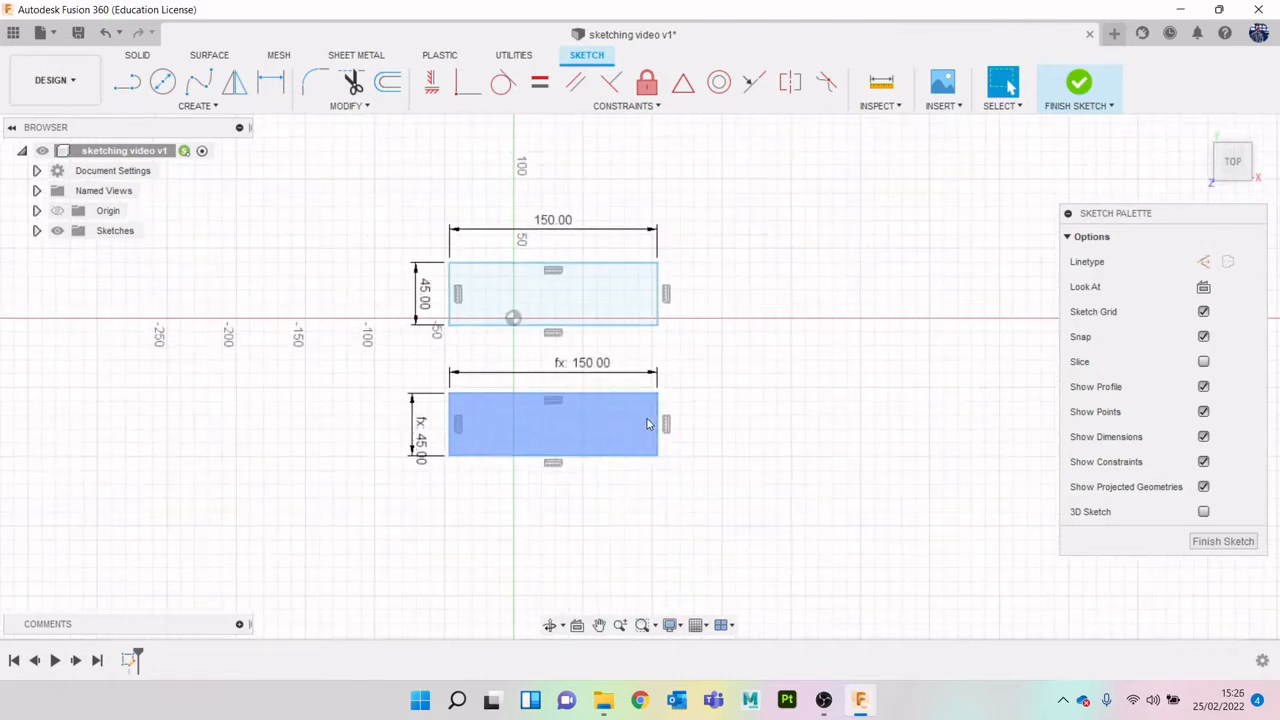
{"action": "middle_click_drag", "start_coordinate": [733, 413], "coordinate": [553, 385]}
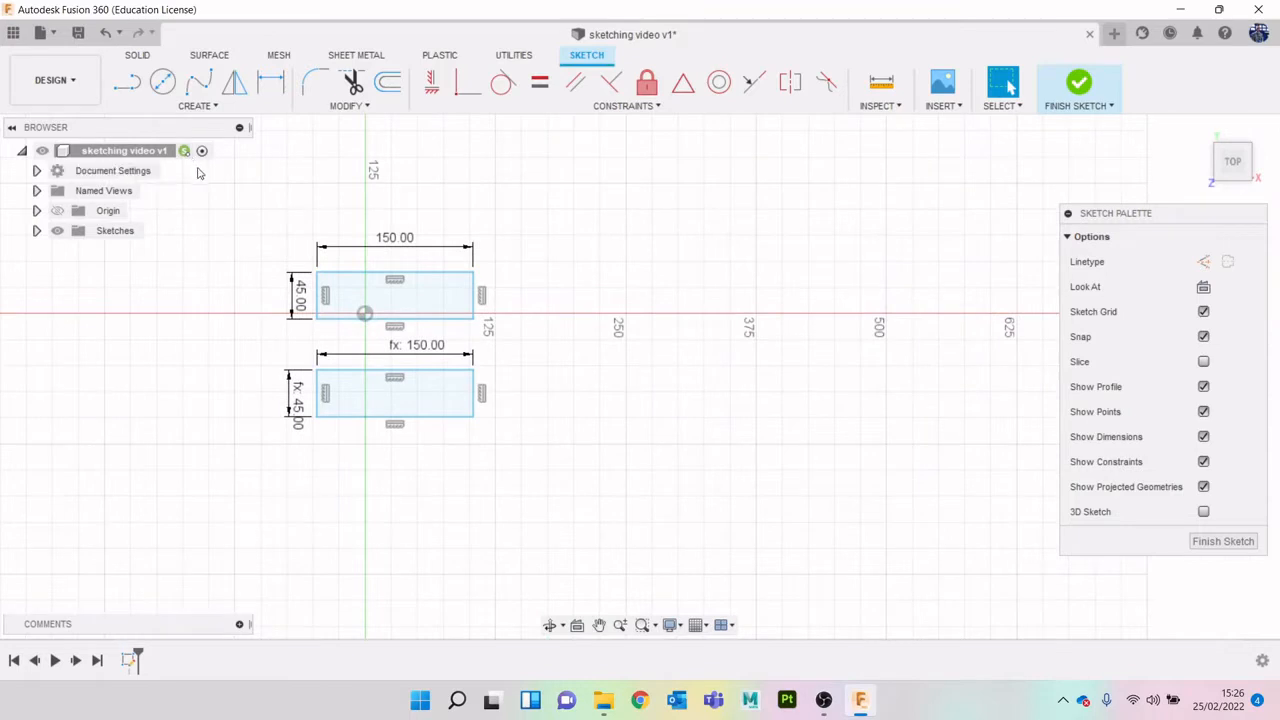
{"action": "key", "text": "l"}
{"action": "left_click", "coordinate": [625, 314]}
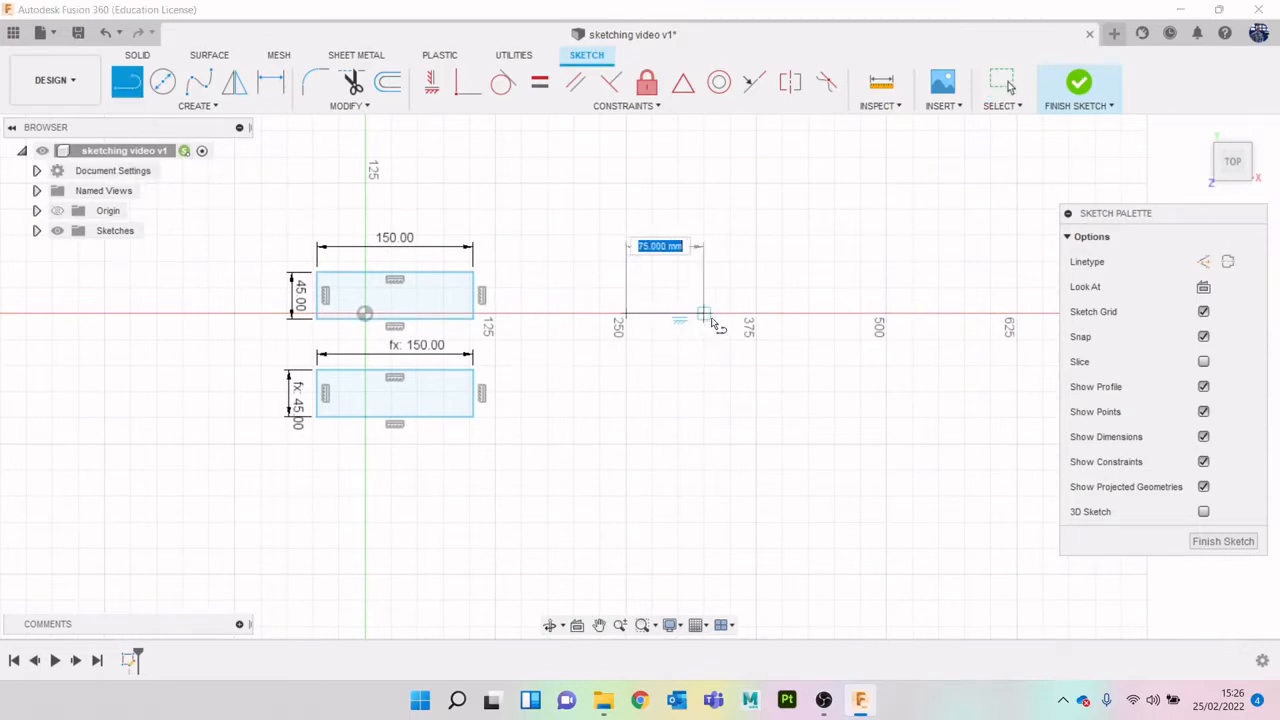
{"action": "left_click", "coordinate": [755, 314]}
Continue the line chain from its right end with an outward slanted segment, a vertical segment and a segment slanting back inward
{"action": "middle_click_drag", "start_coordinate": [769, 330], "coordinate": [648, 380]}
{"action": "scroll", "coordinate": [648, 363], "scroll_direction": "up", "scroll_amount": 3}
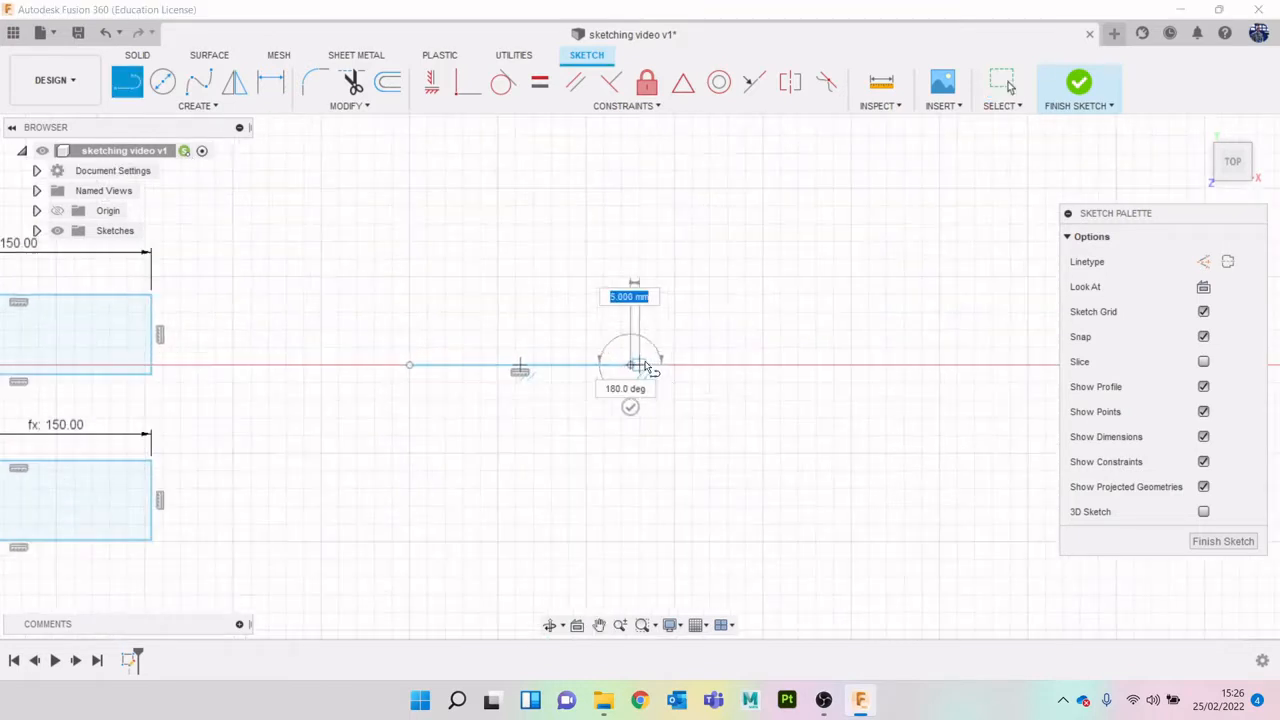
{"action": "left_click", "coordinate": [655, 328]}
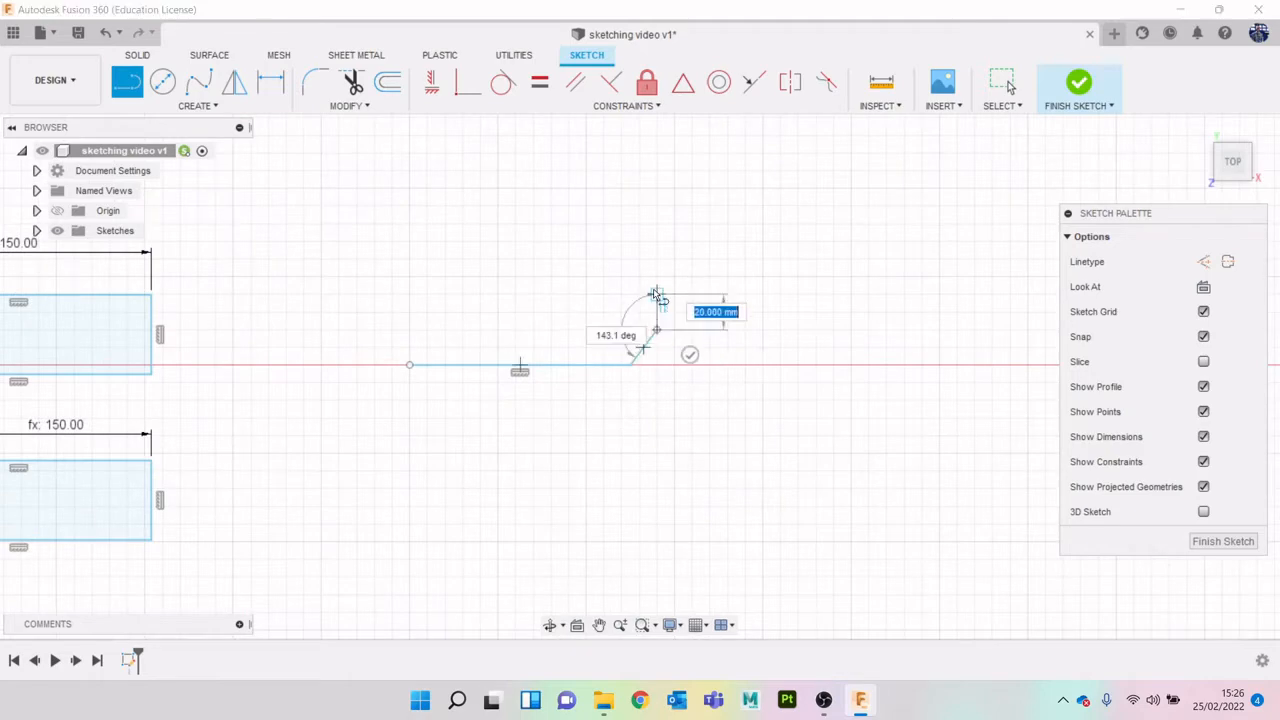
{"action": "left_click", "coordinate": [657, 305]}
{"action": "left_click", "coordinate": [630, 267]}
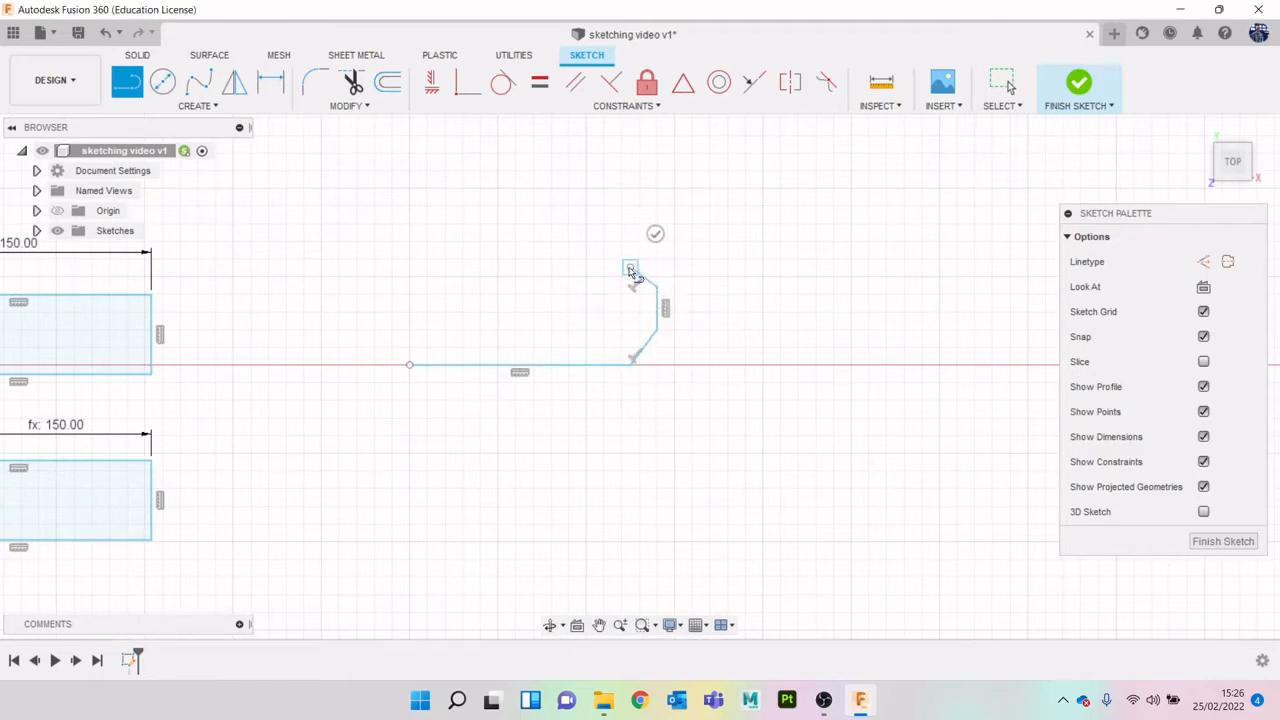
Close the profile with a short horizontal segment, a 7 mm downward slant, a long horizontal line and a vertical left edge about 50 mm long
{"action": "scroll", "coordinate": [613, 272], "scroll_direction": "up", "scroll_amount": 4}
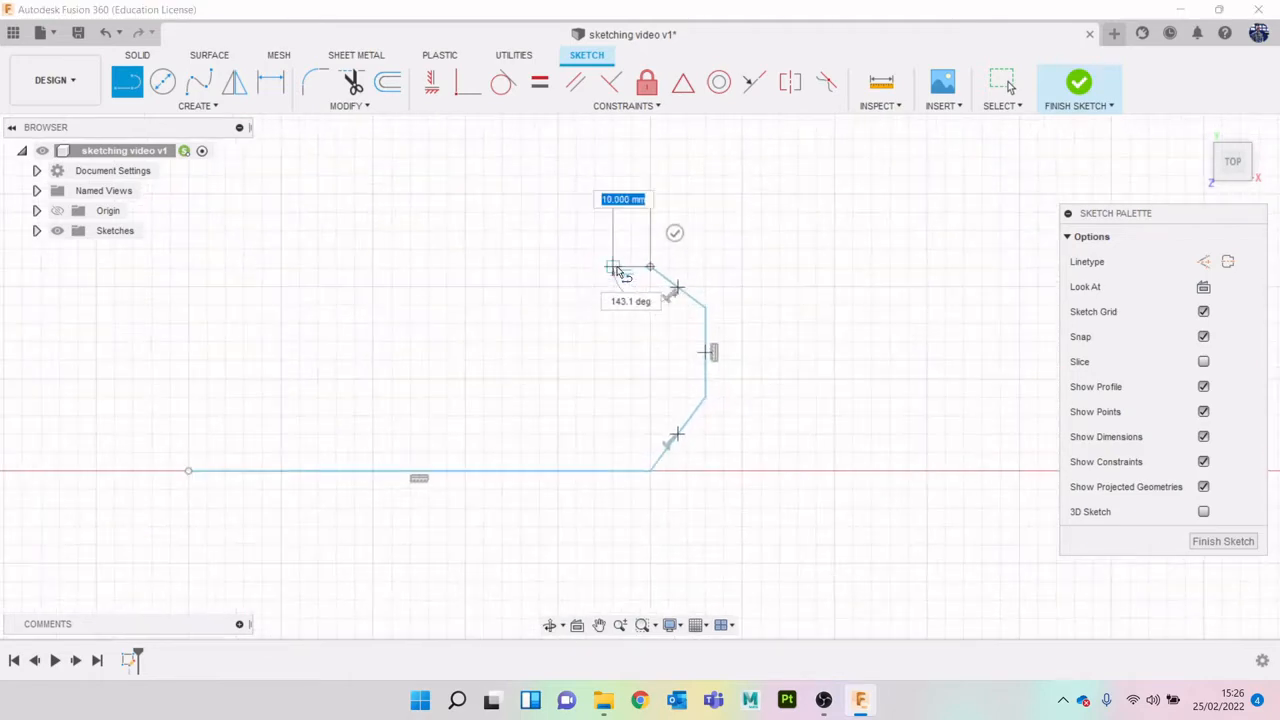
{"action": "left_click", "coordinate": [622, 270]}
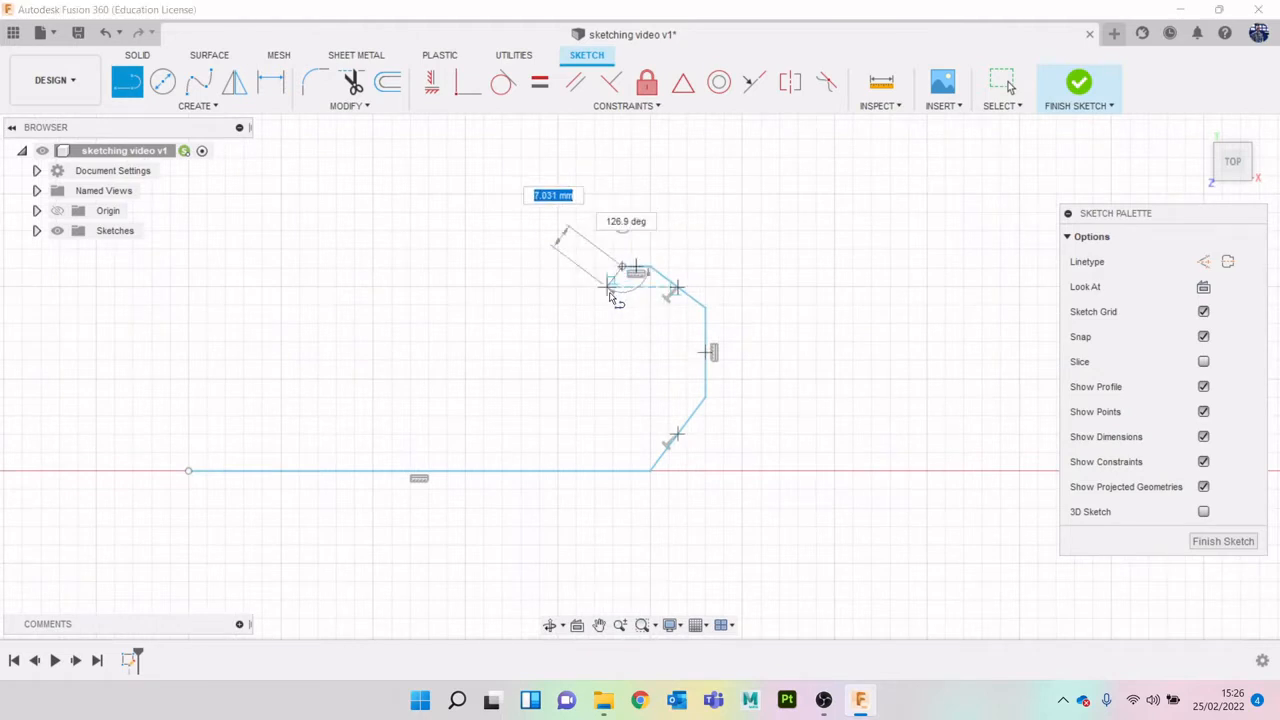
{"action": "left_click", "coordinate": [606, 287]}
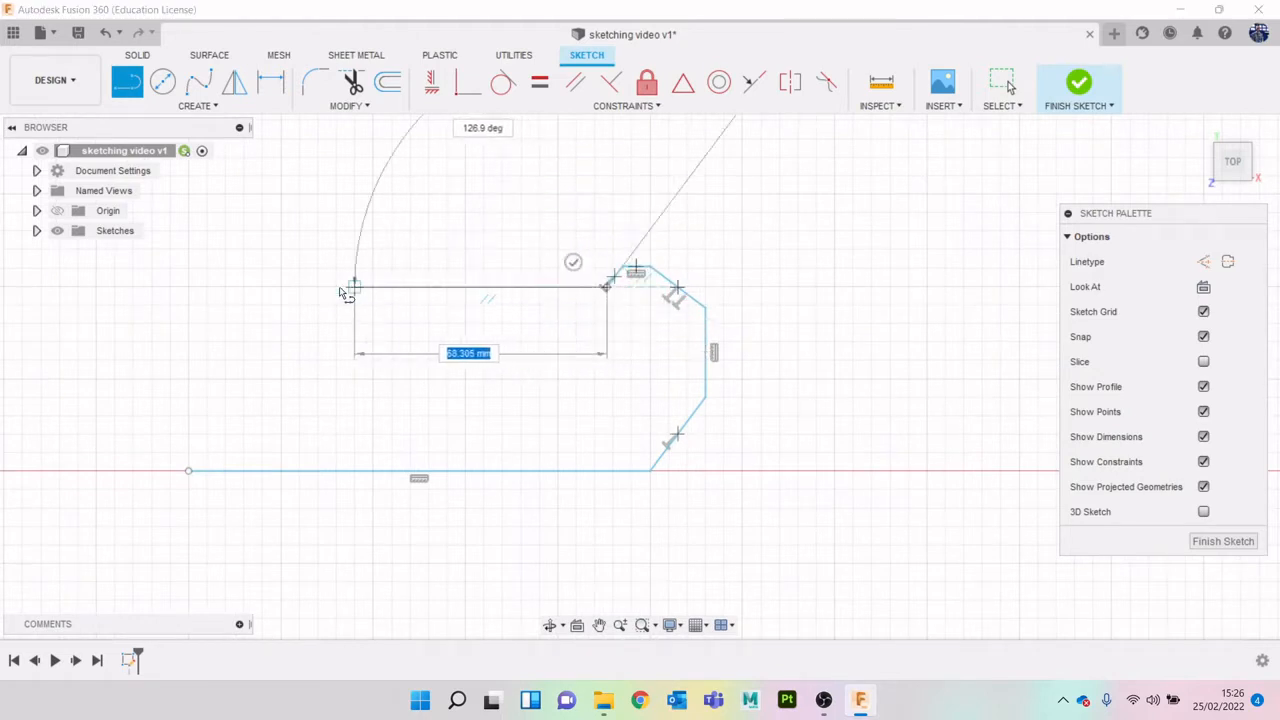
{"action": "left_click", "coordinate": [189, 288]}
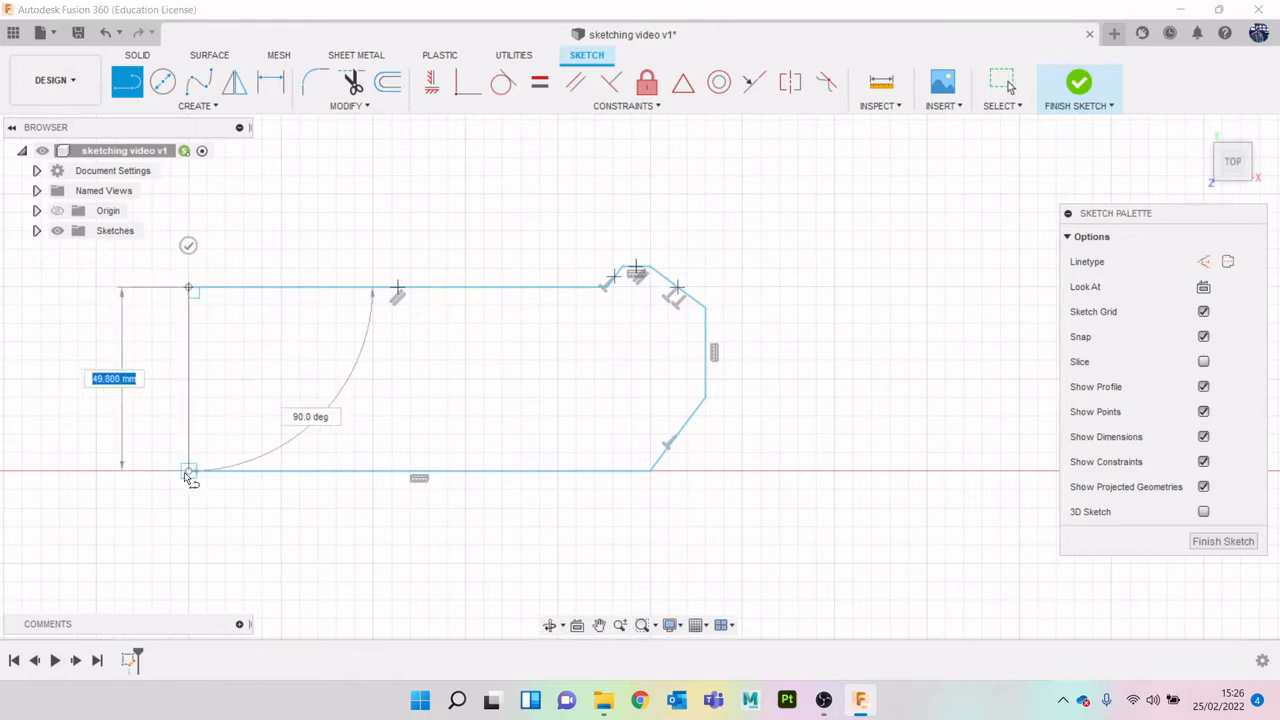
{"action": "left_click", "coordinate": [188, 471]}
Dimension the profile's bottom horizontal line at 125 mm, placing the dimension below it
{"action": "scroll", "coordinate": [503, 488], "scroll_direction": "down", "scroll_amount": 2}
{"action": "scroll", "coordinate": [503, 488], "scroll_direction": "down", "scroll_amount": 3}
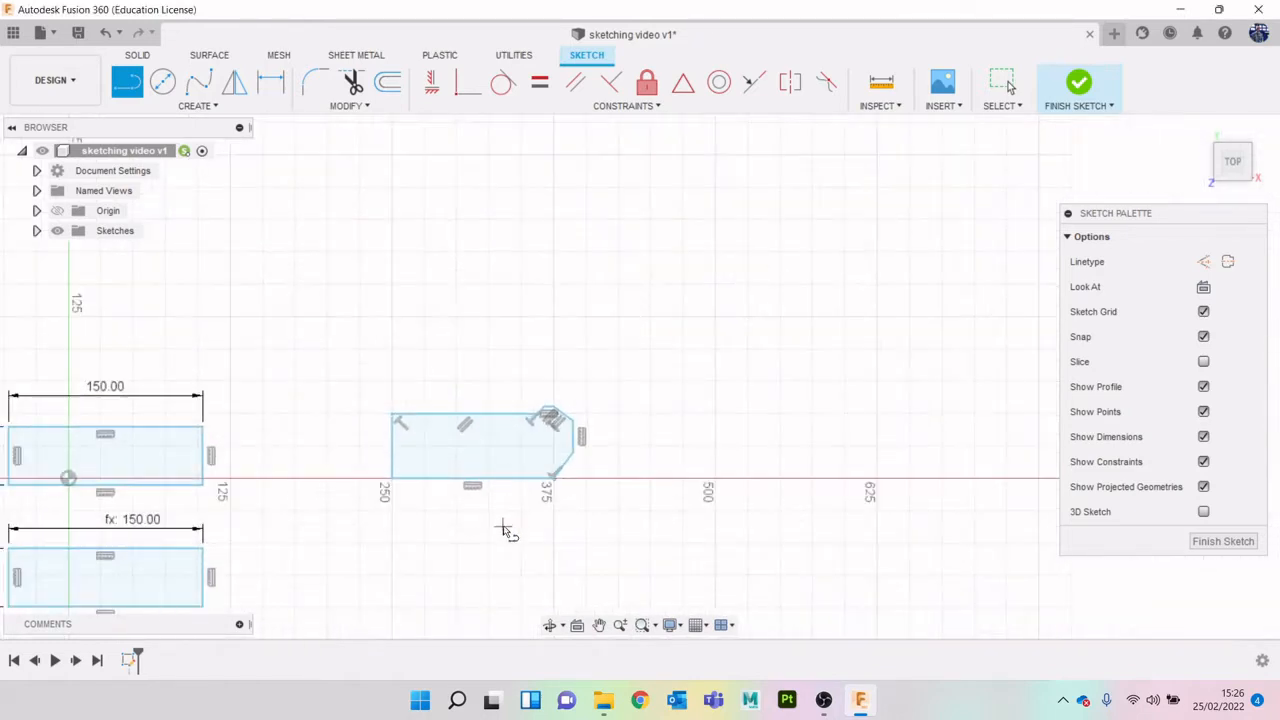
{"action": "middle_click_drag", "start_coordinate": [506, 528], "coordinate": [523, 484]}
{"action": "key", "text": "d"}
{"action": "scroll", "coordinate": [528, 477], "scroll_direction": "up", "scroll_amount": 1}
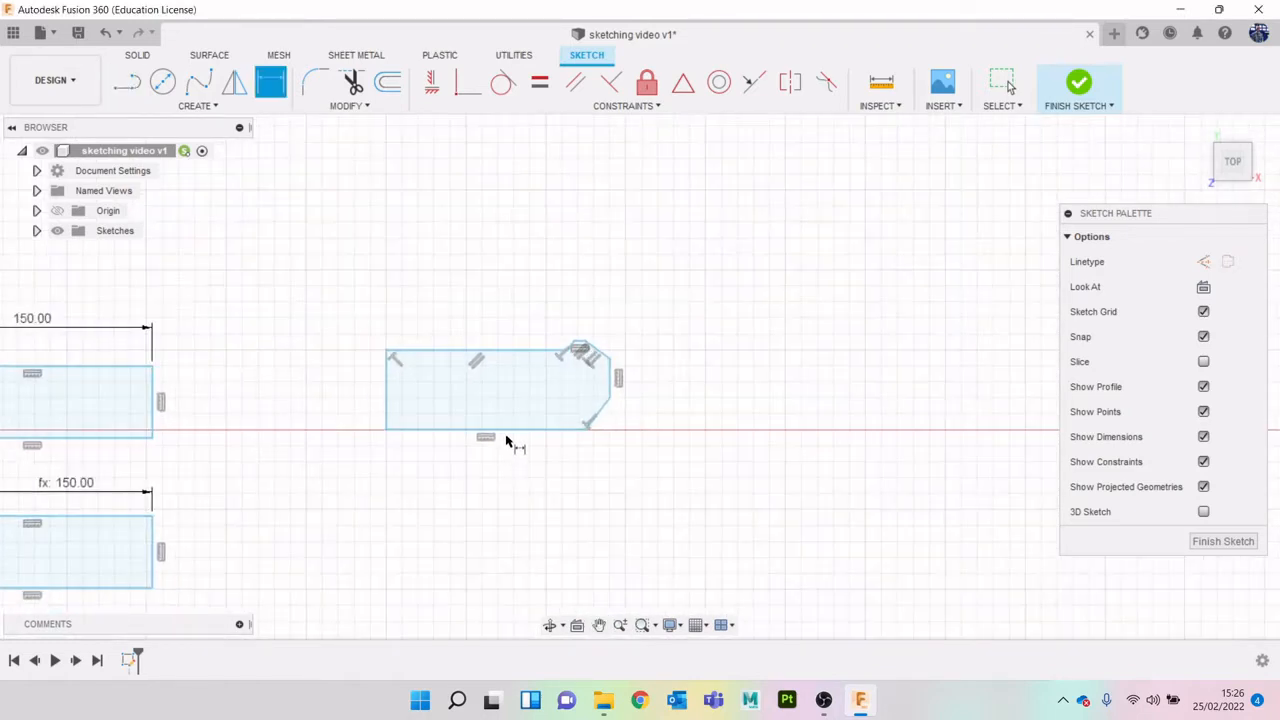
{"action": "left_click", "coordinate": [508, 431]}
{"action": "left_click", "coordinate": [519, 494]}
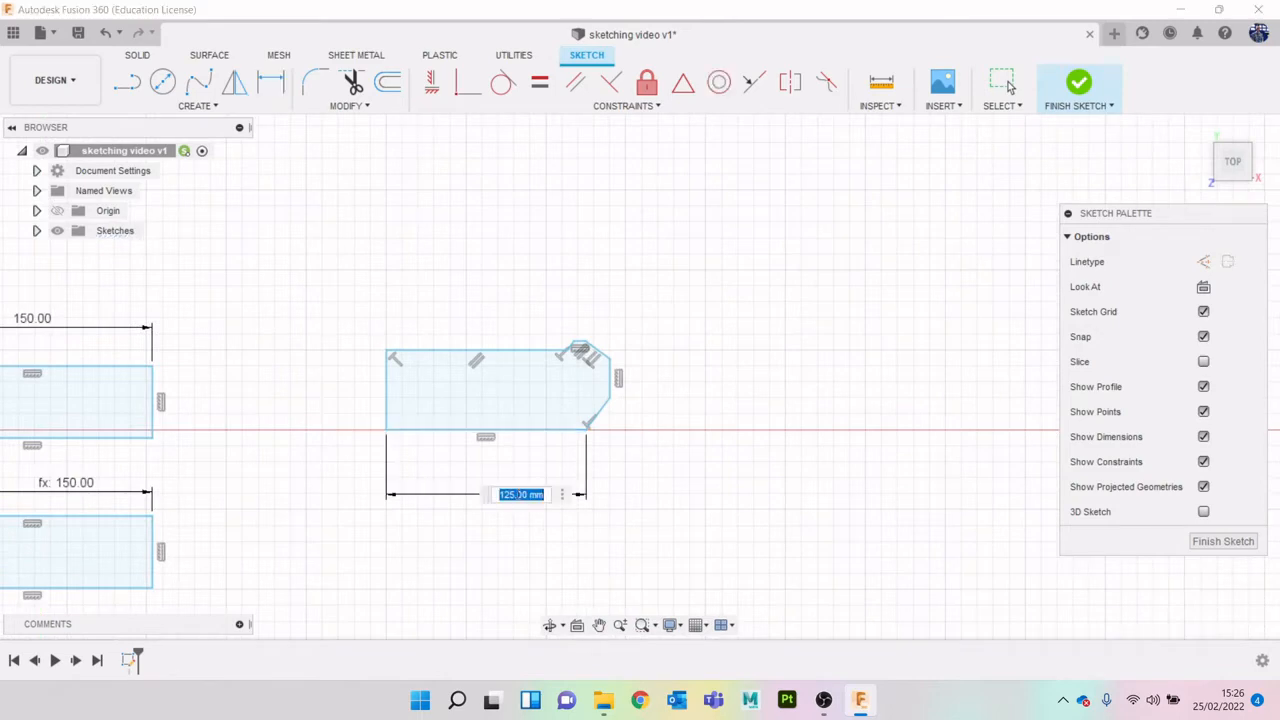
{"action": "key", "text": "Return"}
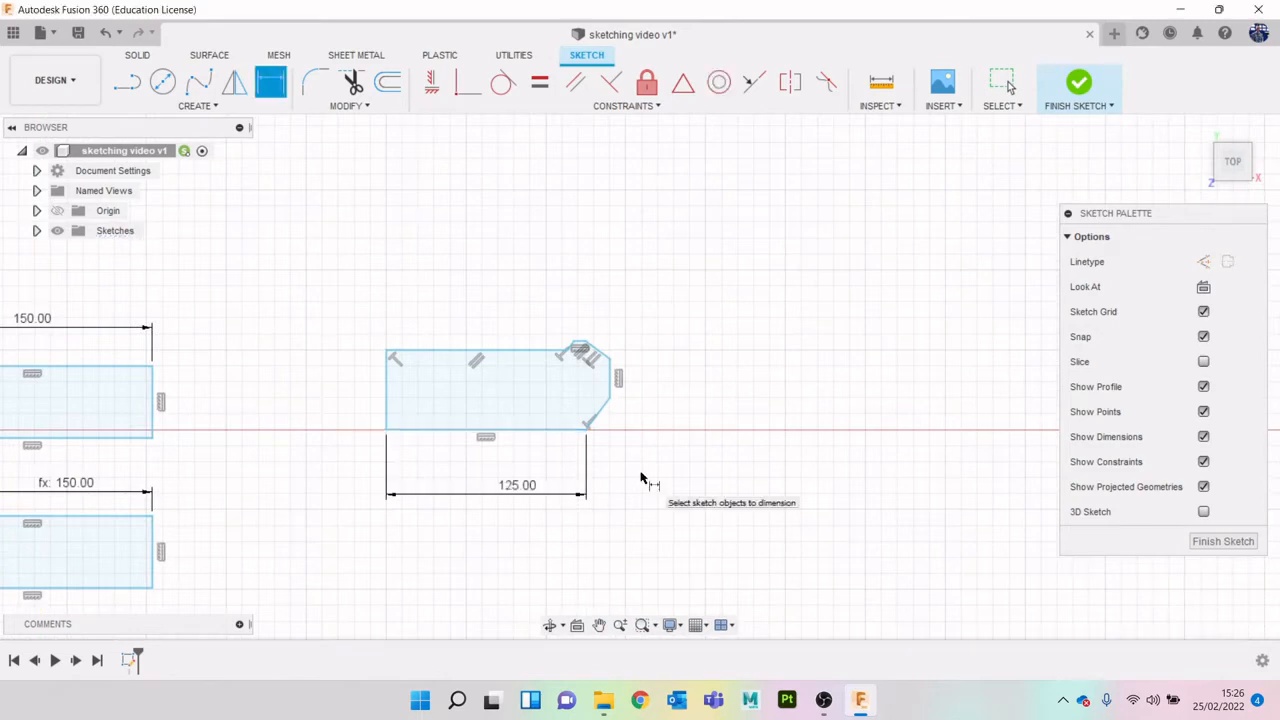
Set the inside angle between the profile's bottom line and the lower slanted segment to 135 degrees
{"action": "scroll", "coordinate": [500, 471], "scroll_direction": "down", "scroll_amount": 2}
{"action": "scroll", "coordinate": [528, 437], "scroll_direction": "up", "scroll_amount": 3}
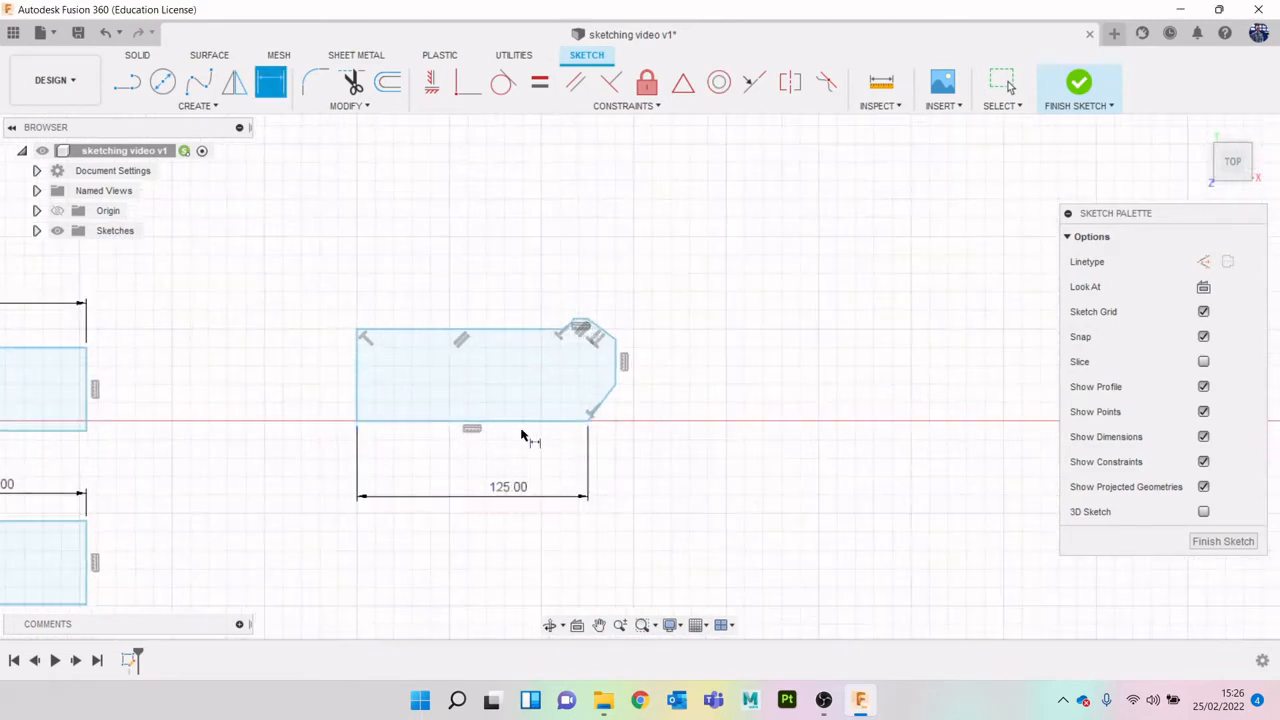
{"action": "scroll", "coordinate": [657, 435], "scroll_direction": "up", "scroll_amount": 3}
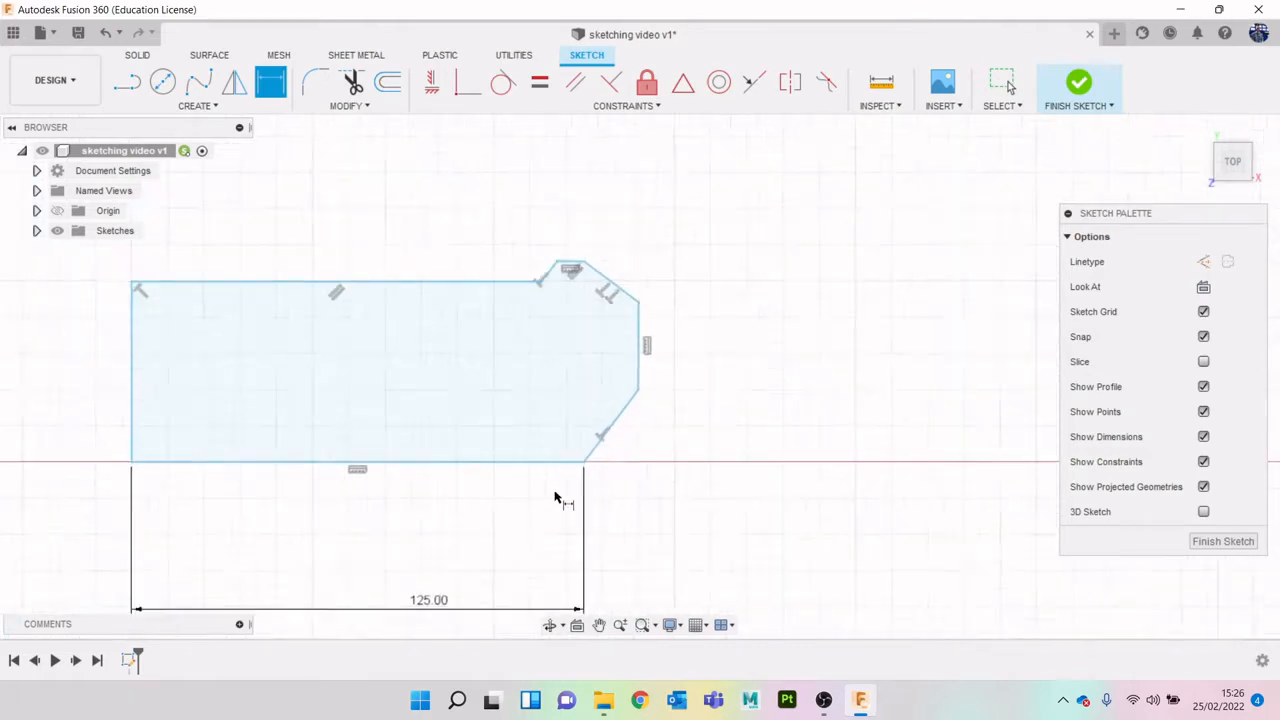
{"action": "scroll", "coordinate": [520, 486], "scroll_direction": "down", "scroll_amount": 2}
{"action": "scroll", "coordinate": [548, 515], "scroll_direction": "up", "scroll_amount": 4}
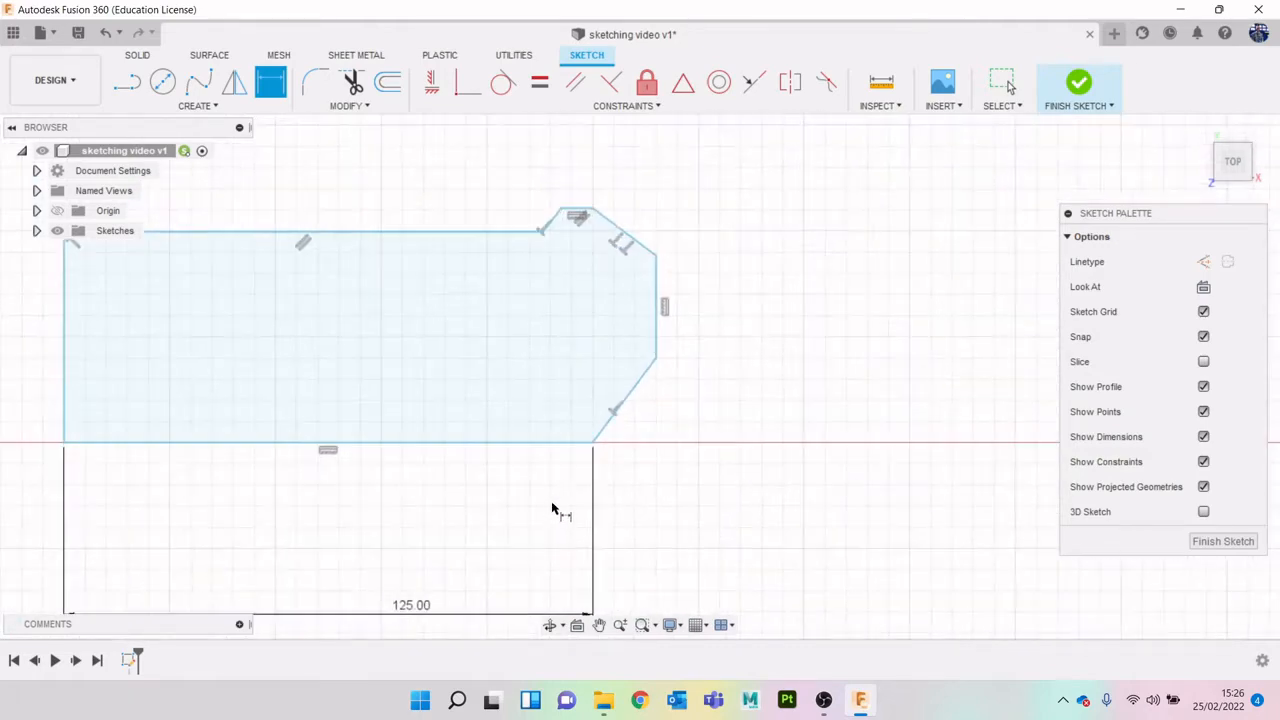
{"action": "left_click", "coordinate": [588, 411]}
{"action": "left_click", "coordinate": [646, 365]}
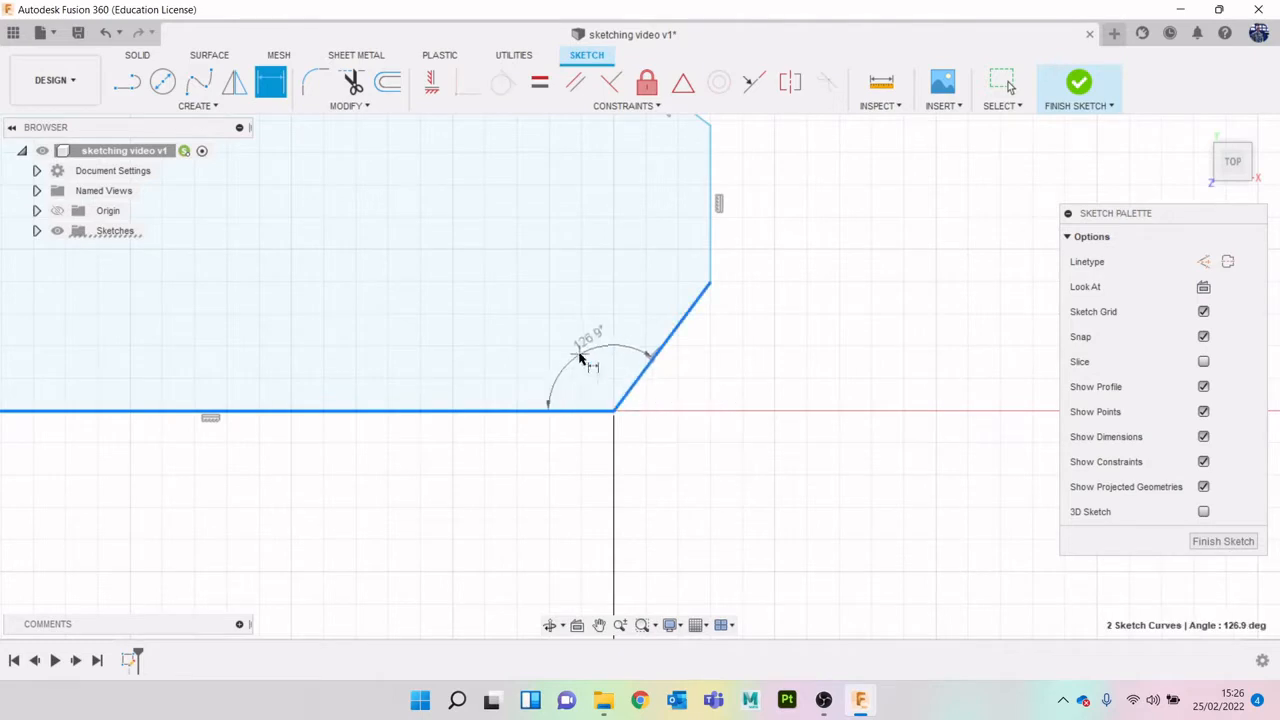
{"action": "left_click", "coordinate": [557, 345]}
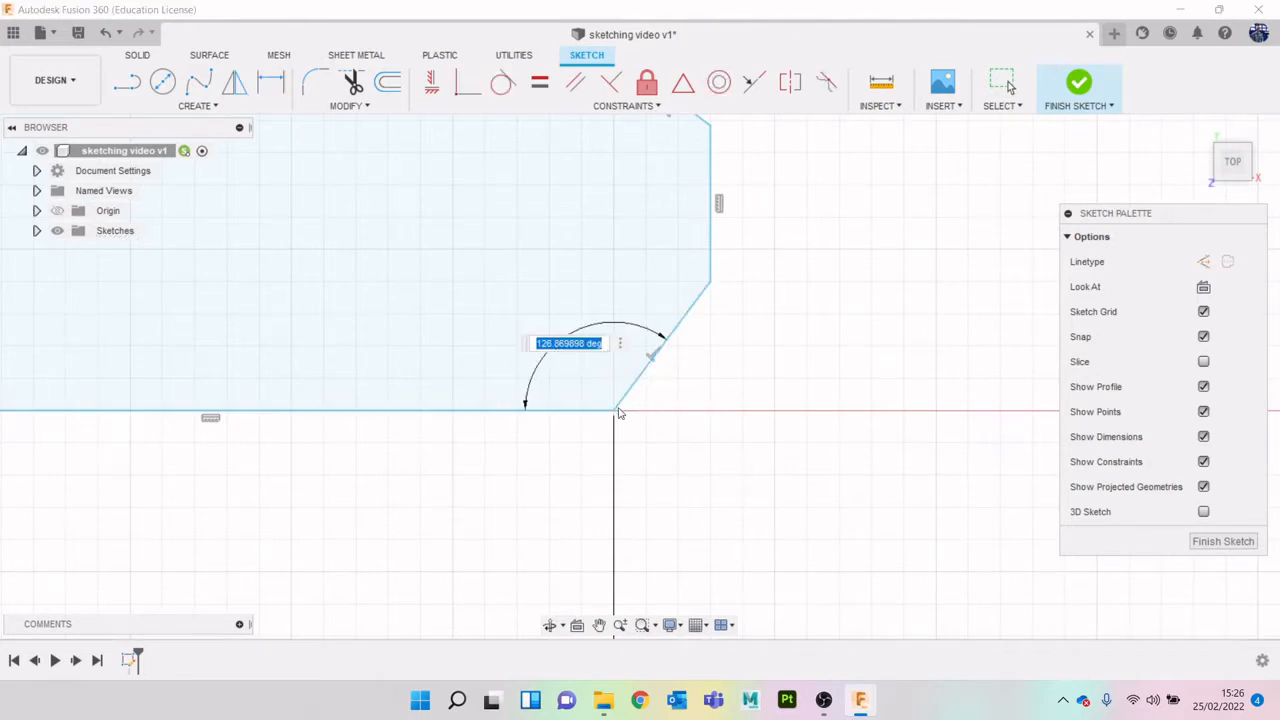
{"action": "type", "text": "135"}
{"action": "key", "text": "Return"}
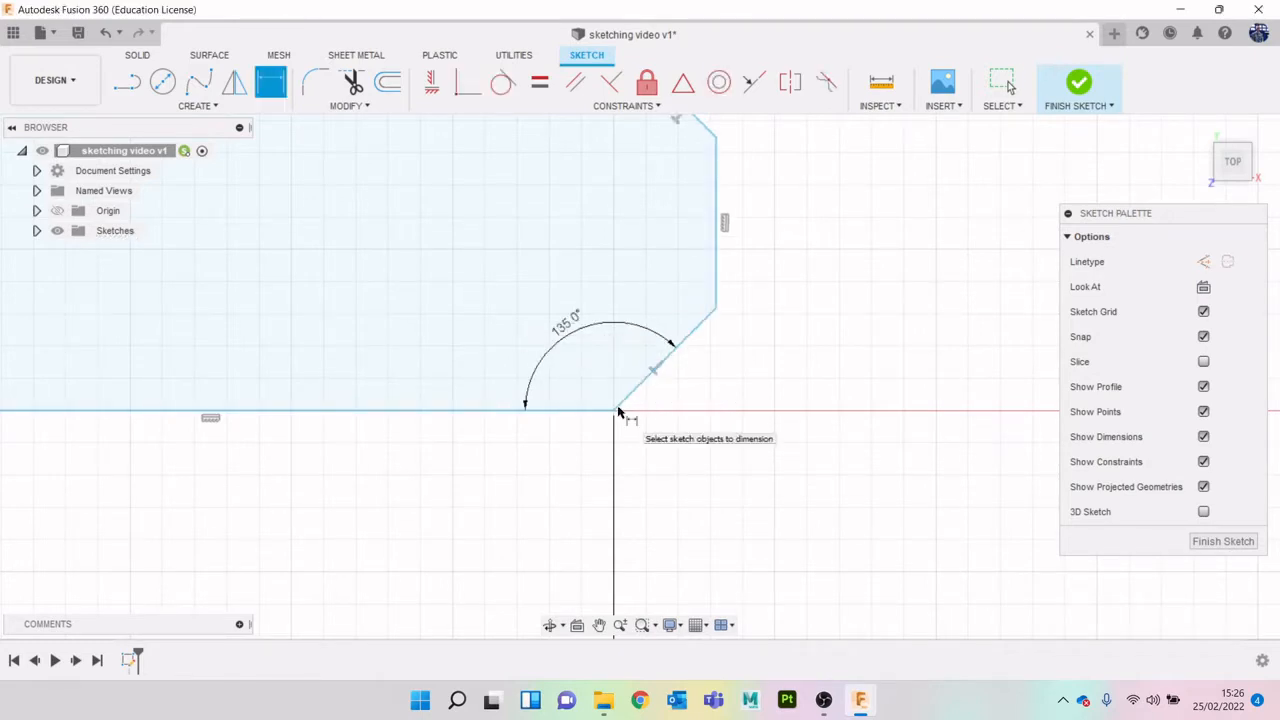
Try a driven angle dimension between the lower slanted segment and the right vertical edge, and delete it
{"action": "scroll", "coordinate": [618, 410], "scroll_direction": "down", "scroll_amount": 4}
{"action": "scroll", "coordinate": [670, 382], "scroll_direction": "up", "scroll_amount": 3}
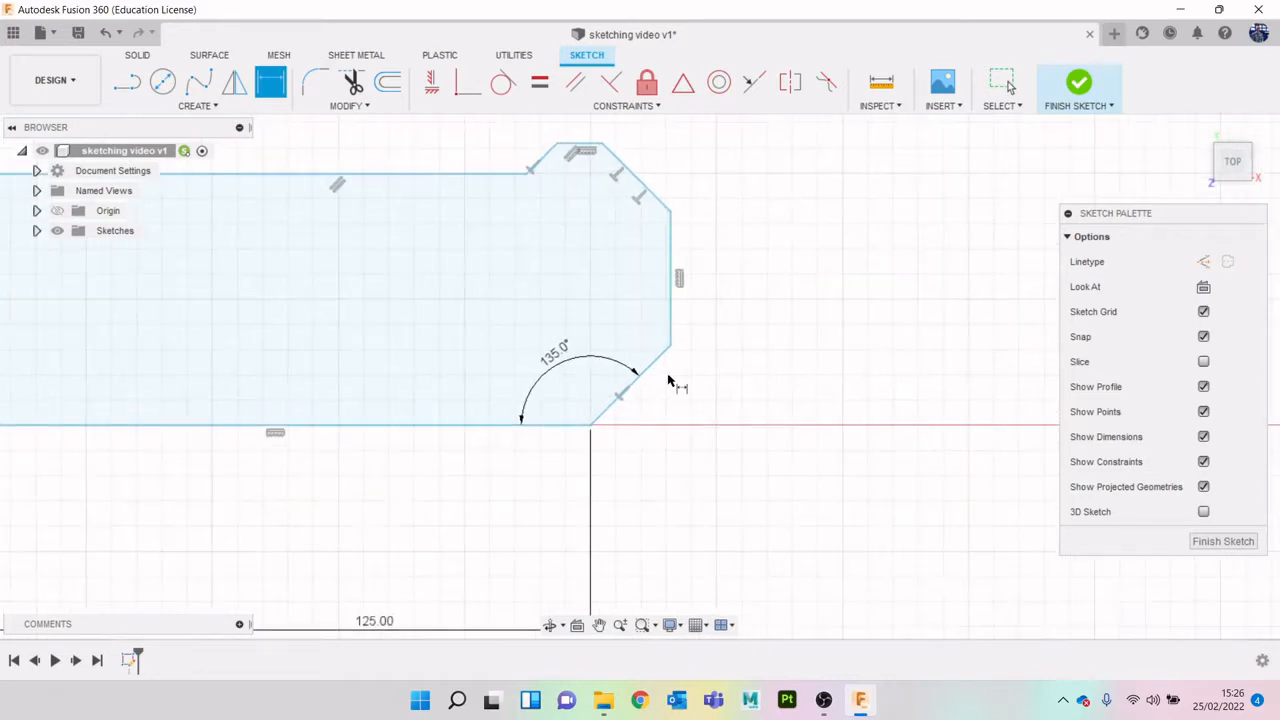
{"action": "left_click", "coordinate": [659, 359]}
{"action": "left_click", "coordinate": [670, 295]}
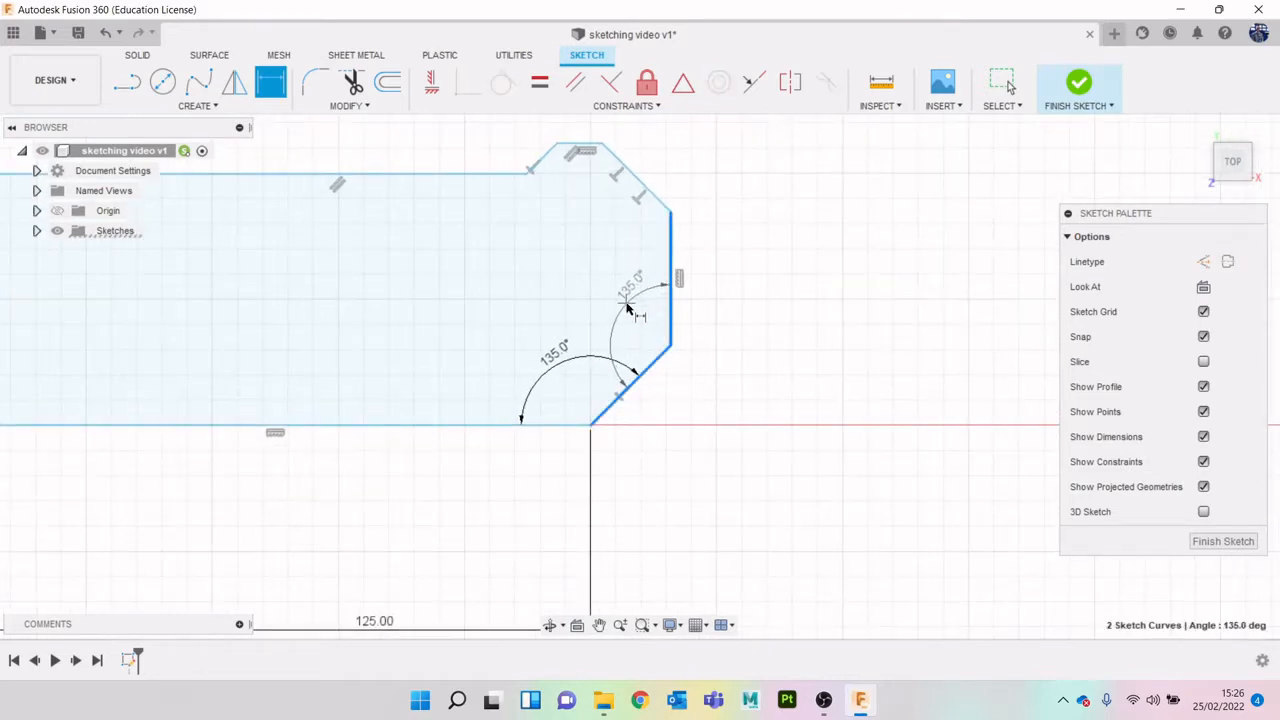
{"action": "left_click", "coordinate": [624, 326]}
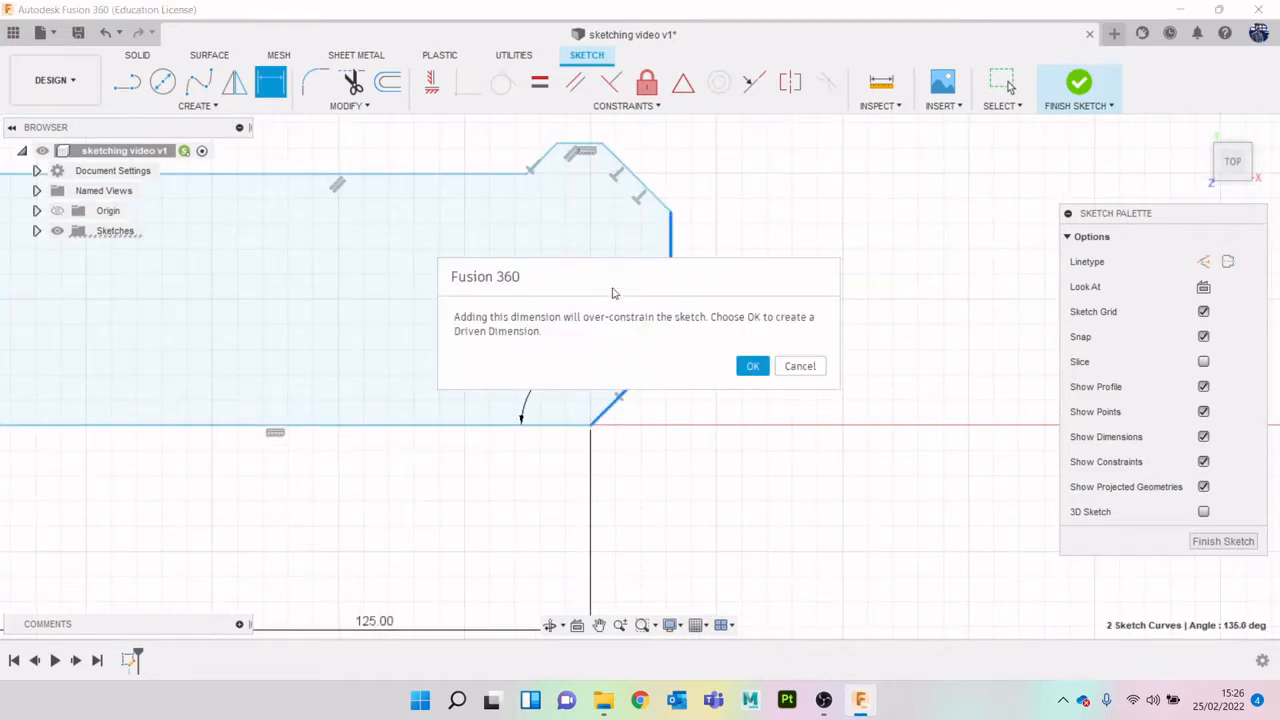
{"action": "left_click_drag", "start_coordinate": [614, 293], "coordinate": [614, 432]}
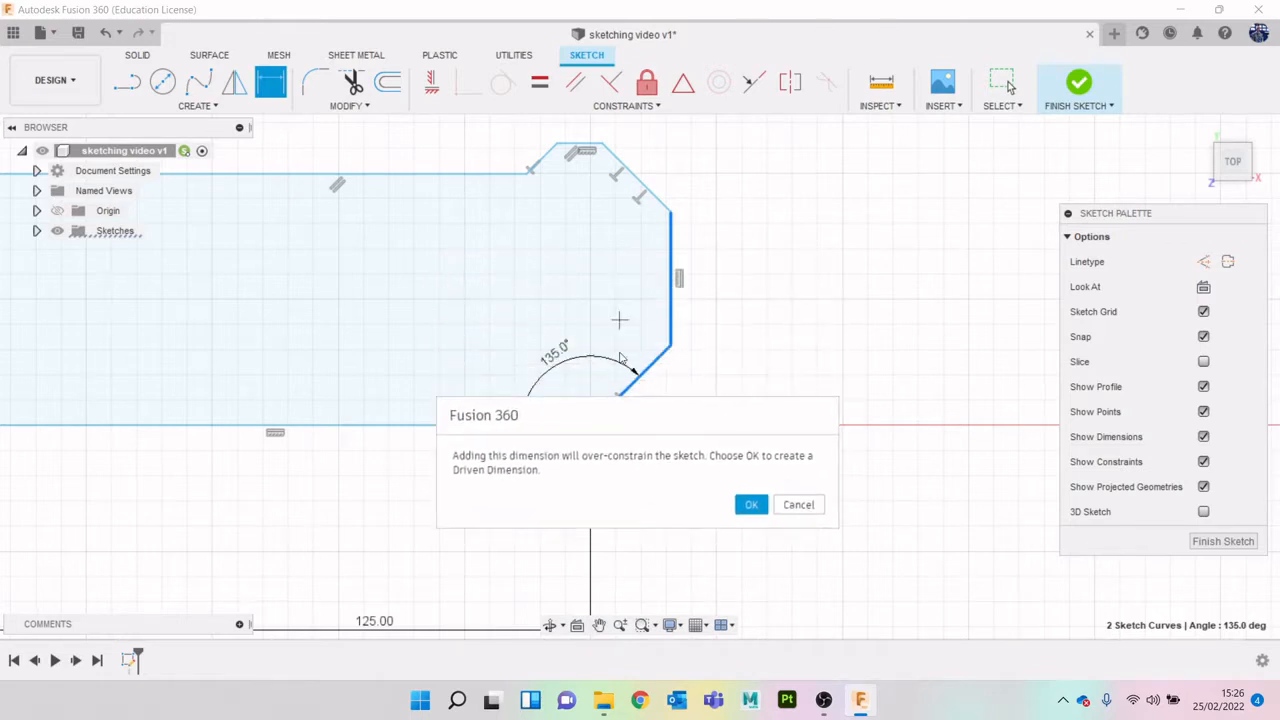
{"action": "left_click", "coordinate": [751, 504]}
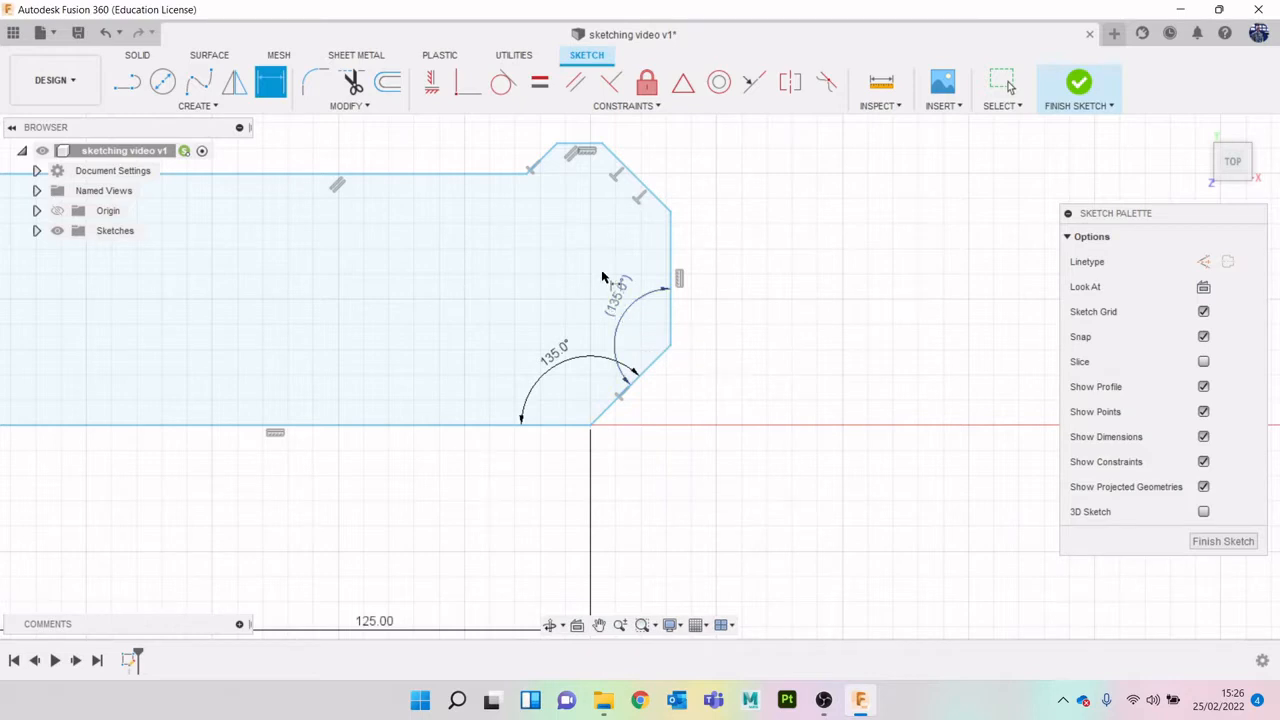
{"action": "left_click", "coordinate": [611, 305]}
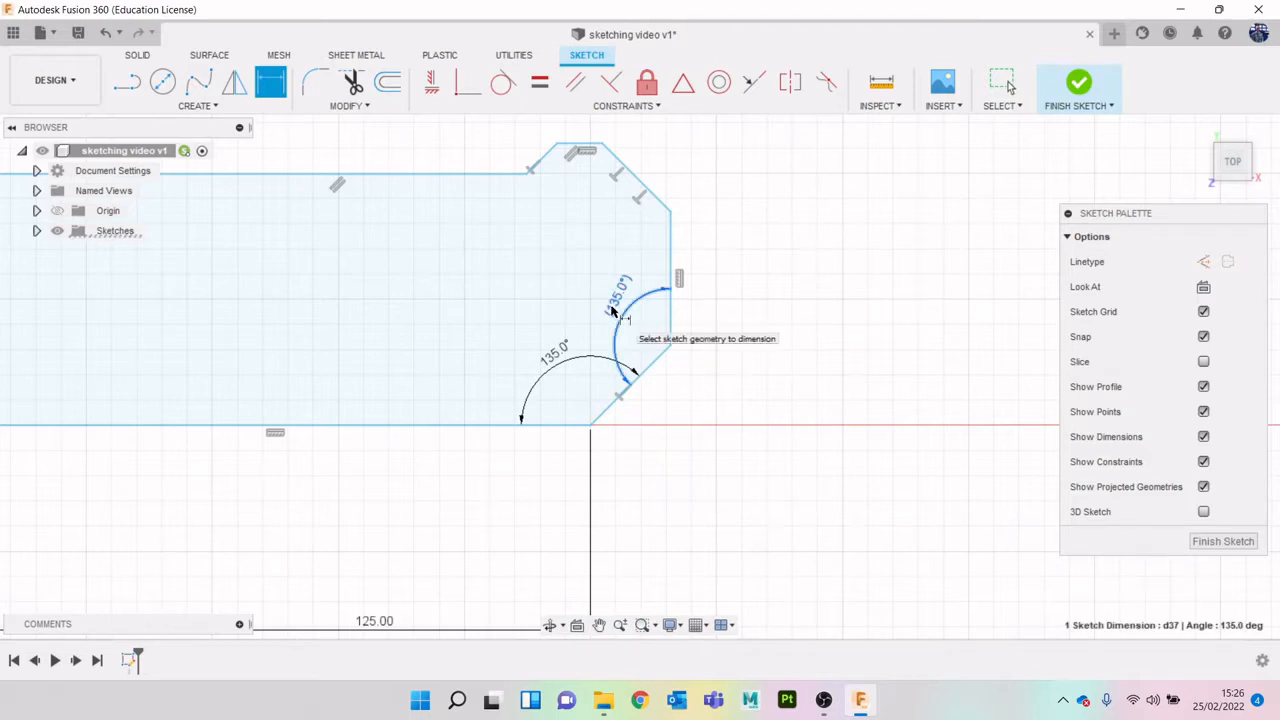
{"action": "key", "text": "Delete"}
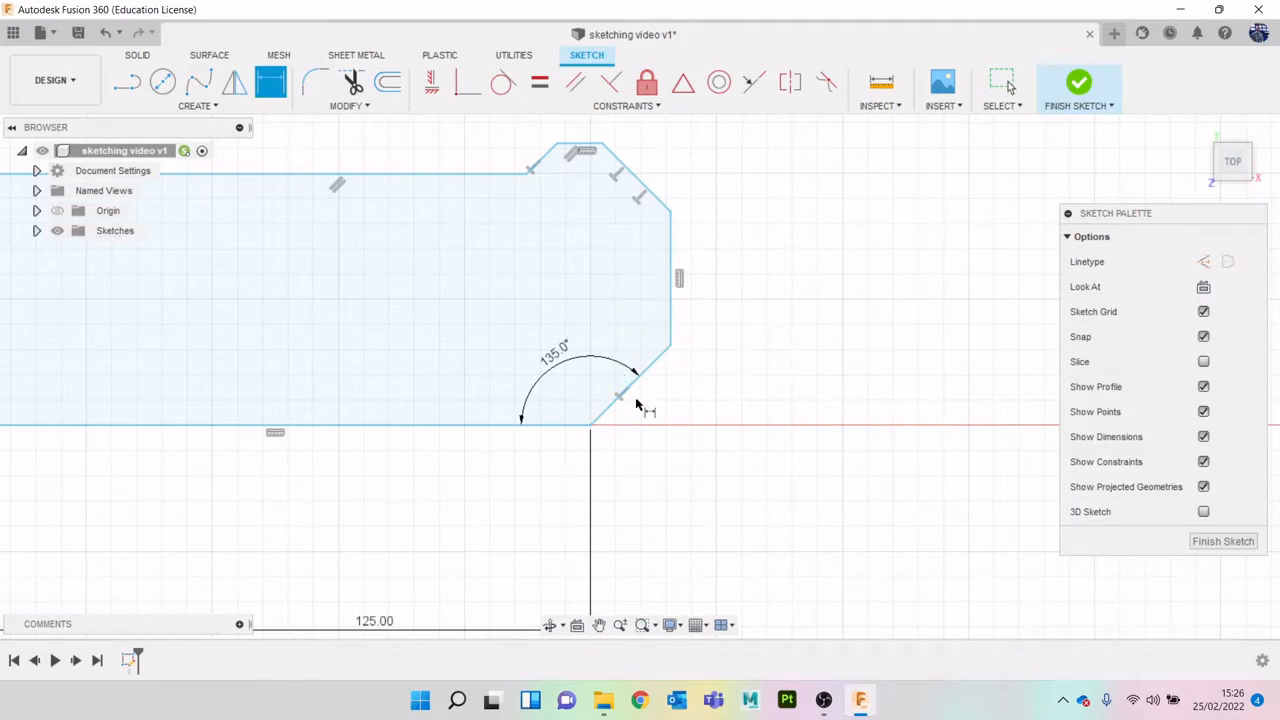
Dimension the profile's right vertical edge and set its length to 30 mm
{"action": "scroll", "coordinate": [640, 405], "scroll_direction": "down", "scroll_amount": 3}
{"action": "scroll", "coordinate": [634, 405], "scroll_direction": "up", "scroll_amount": 3}
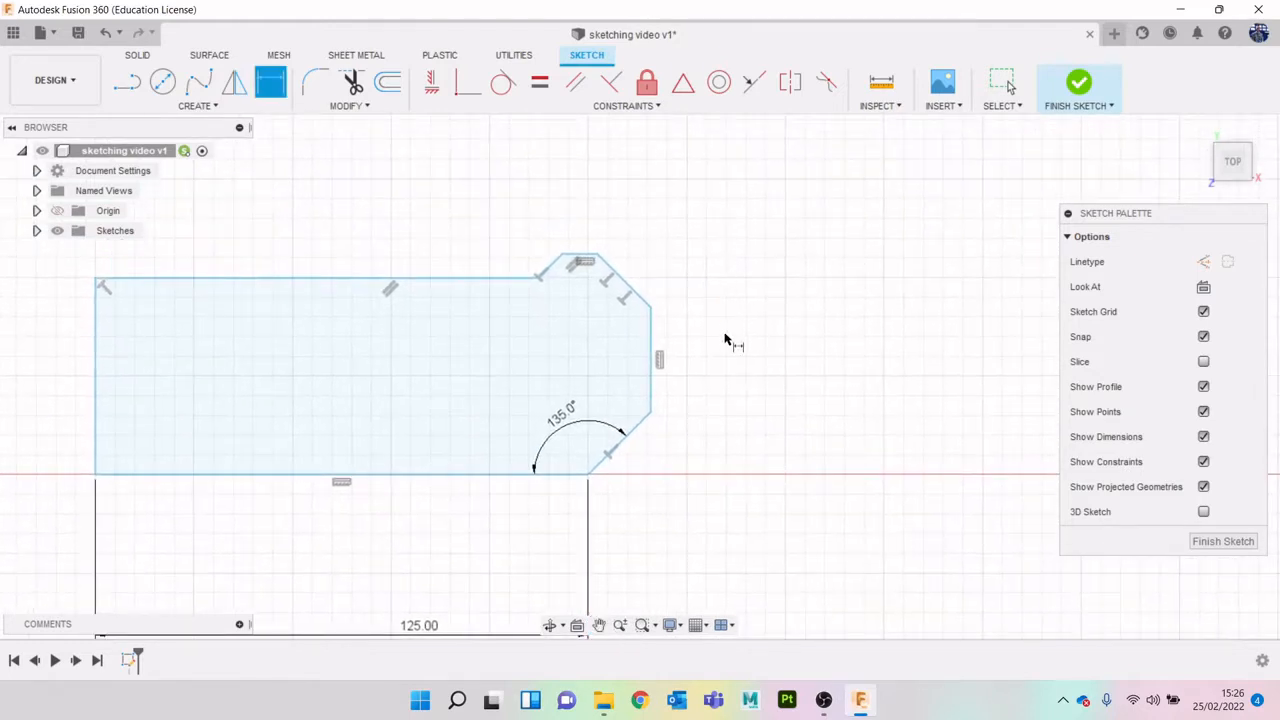
{"action": "left_click", "coordinate": [652, 360]}
{"action": "left_click", "coordinate": [737, 378]}
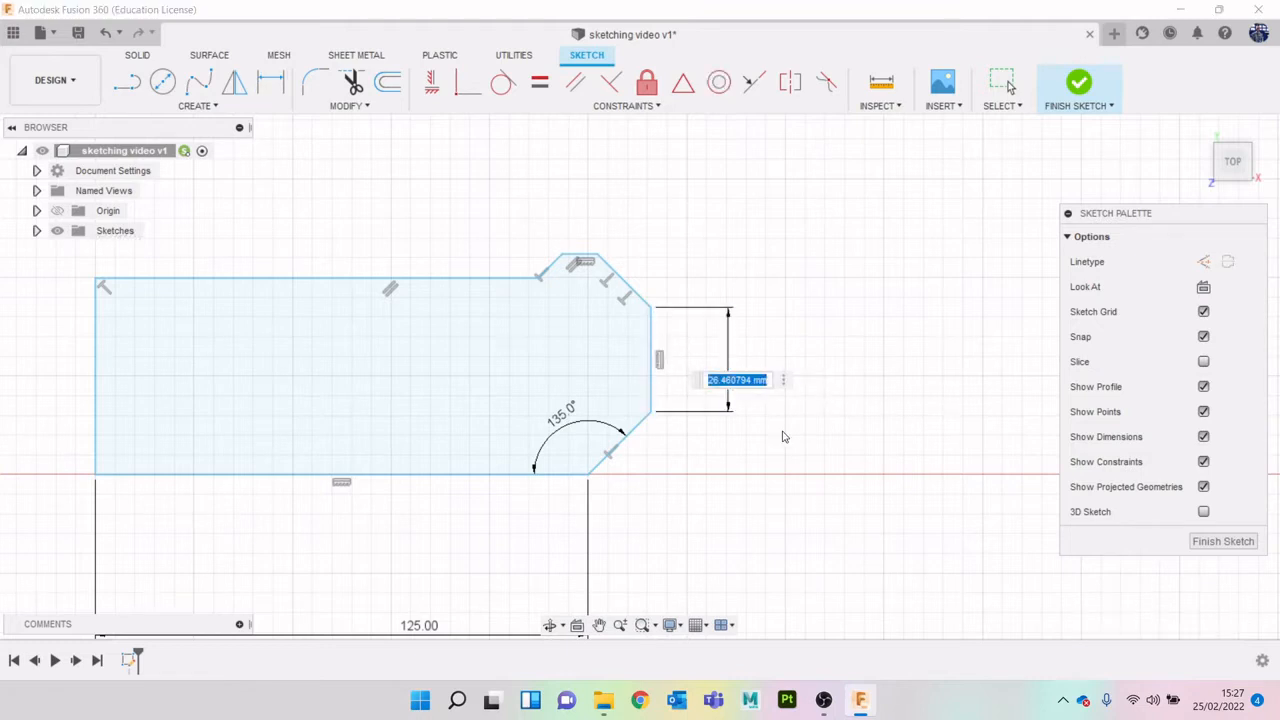
{"action": "type", "text": "16"}
{"action": "key", "text": "Return"}
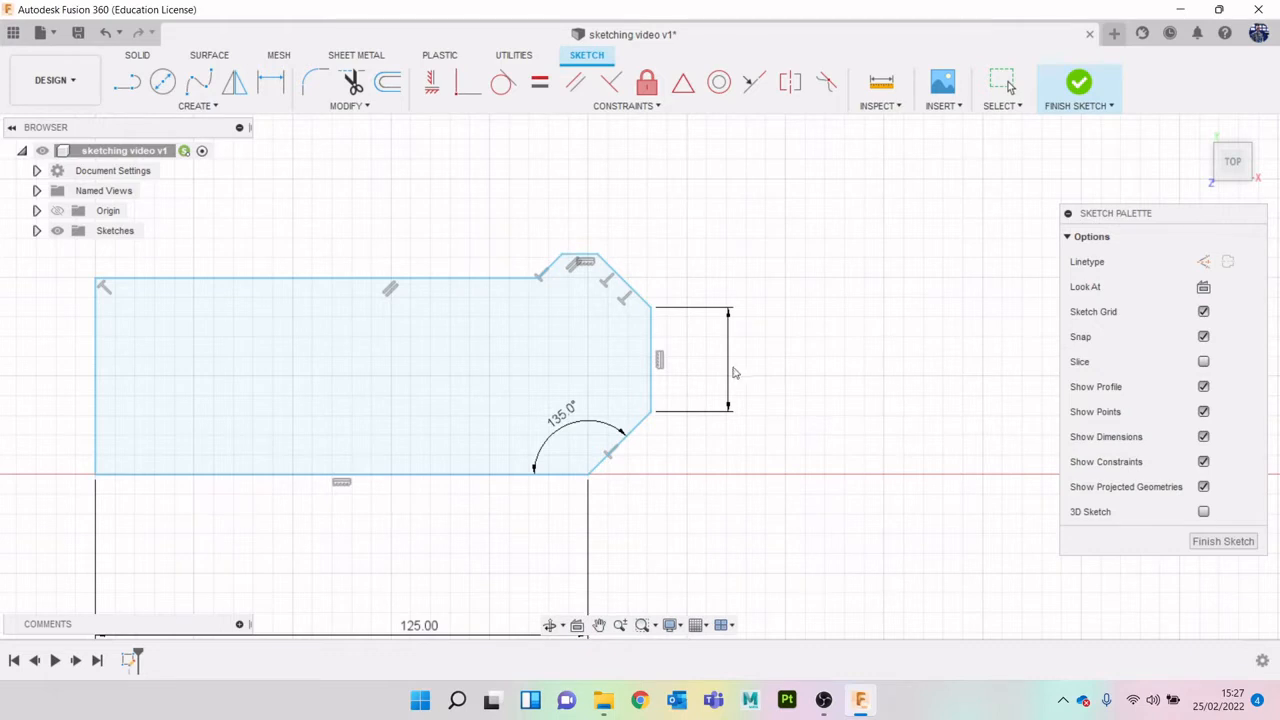
{"action": "key", "text": "Escape"}
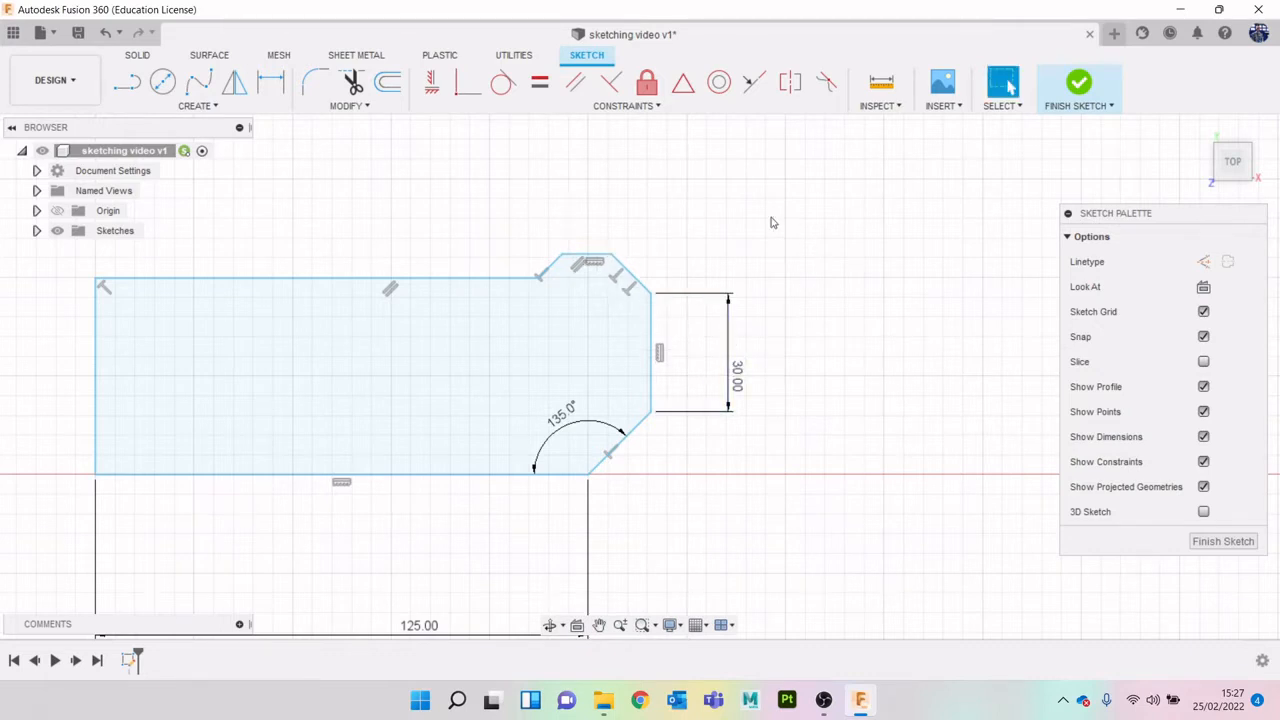
Try a driven angle dimension between the upper slanted segment and the right vertical edge, and delete it
{"action": "key", "text": "d"}
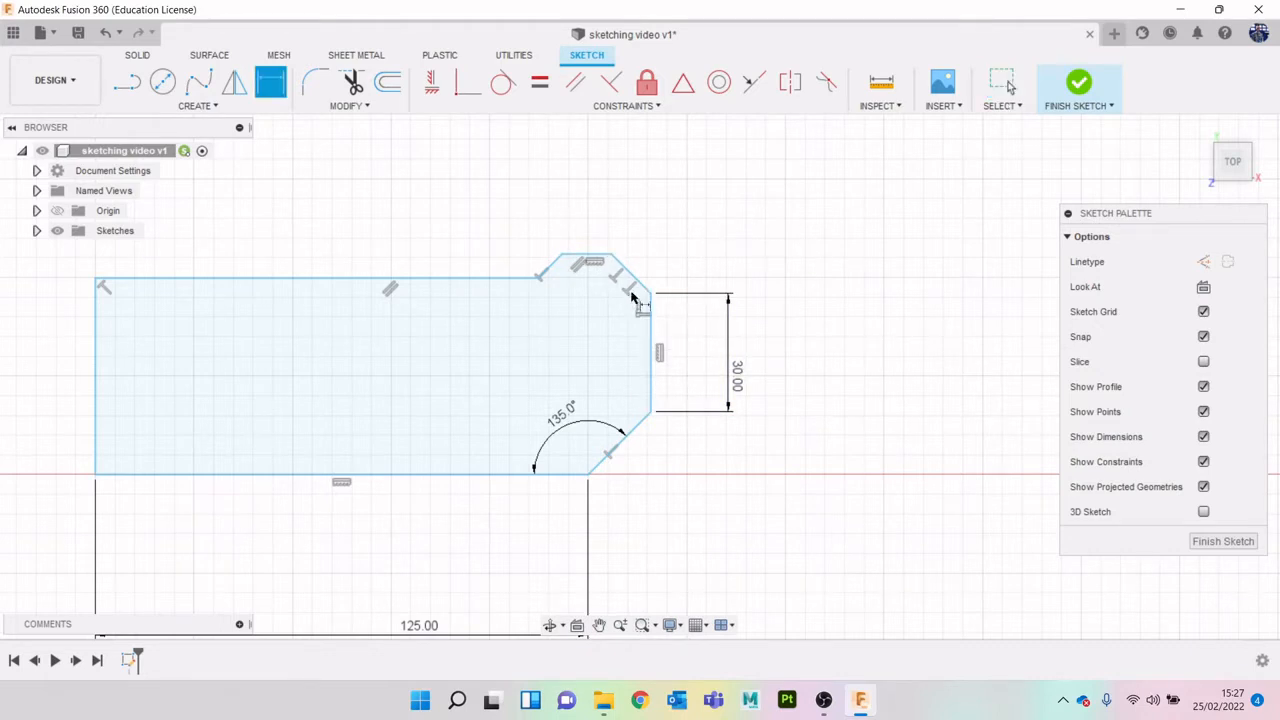
{"action": "left_click", "coordinate": [633, 276]}
{"action": "left_click", "coordinate": [651, 318]}
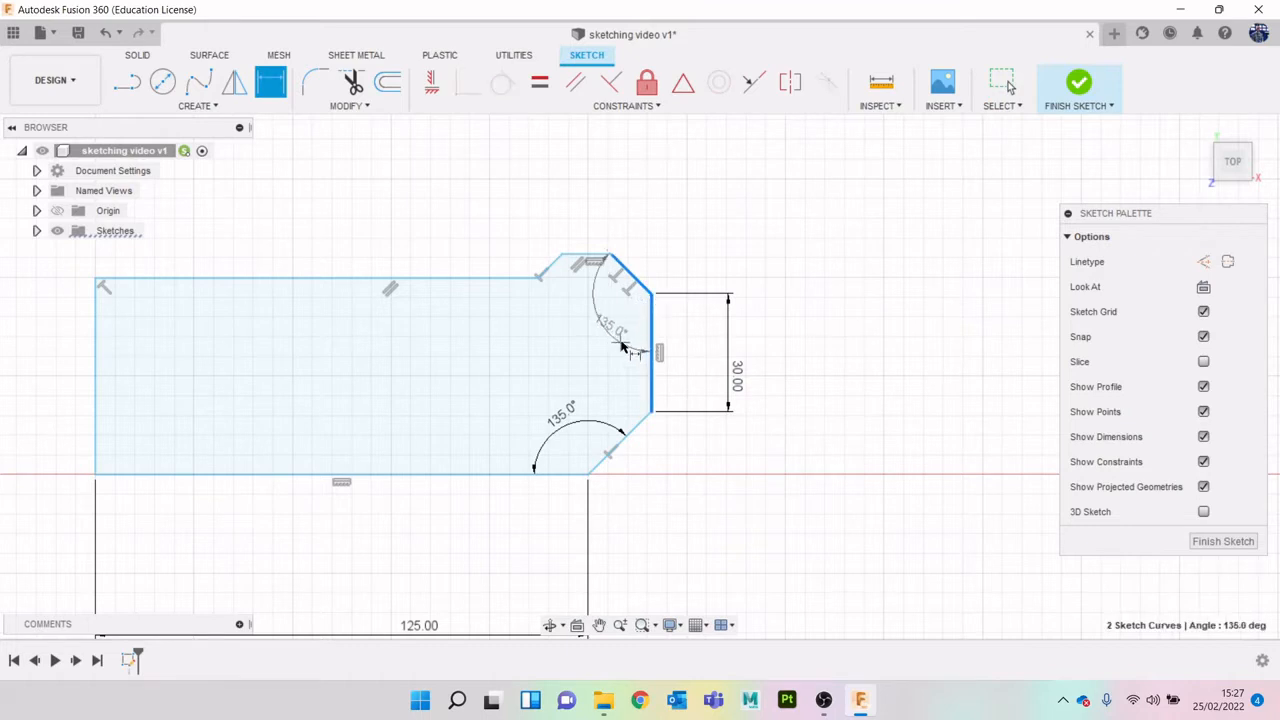
{"action": "left_click", "coordinate": [621, 345]}
{"action": "left_click", "coordinate": [753, 366]}
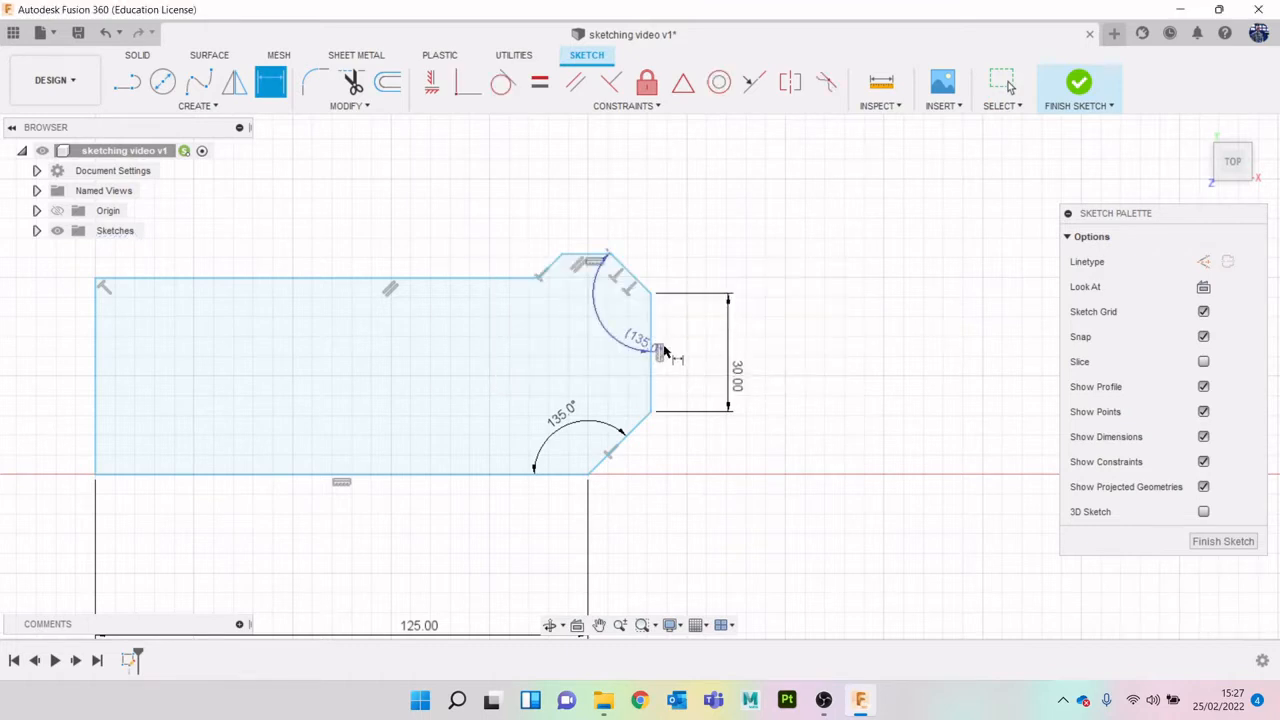
{"action": "key", "text": "Delete"}
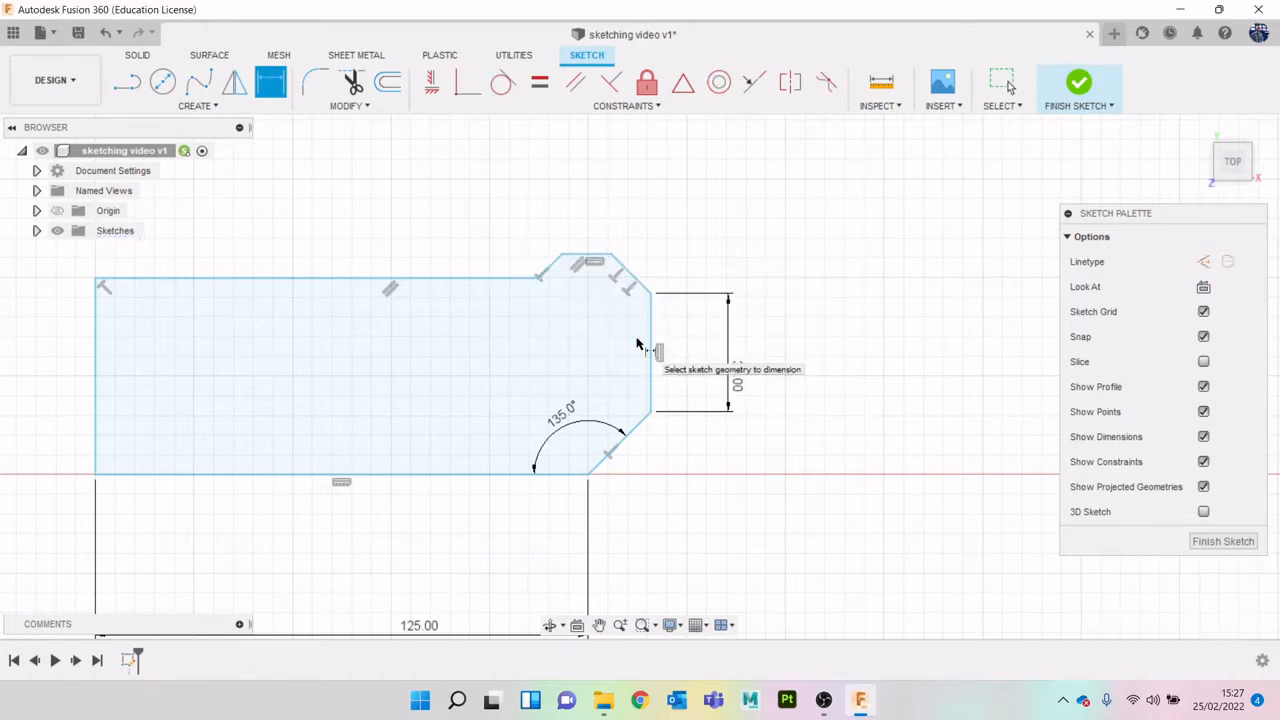
Add a vertical dimension between the two endpoints of the upper right slanted segment and set it to 10 mm
{"action": "scroll", "coordinate": [660, 335], "scroll_direction": "up", "scroll_amount": 3}
{"action": "scroll", "coordinate": [656, 279], "scroll_direction": "up", "scroll_amount": 2}
{"action": "left_click", "coordinate": [562, 239]}
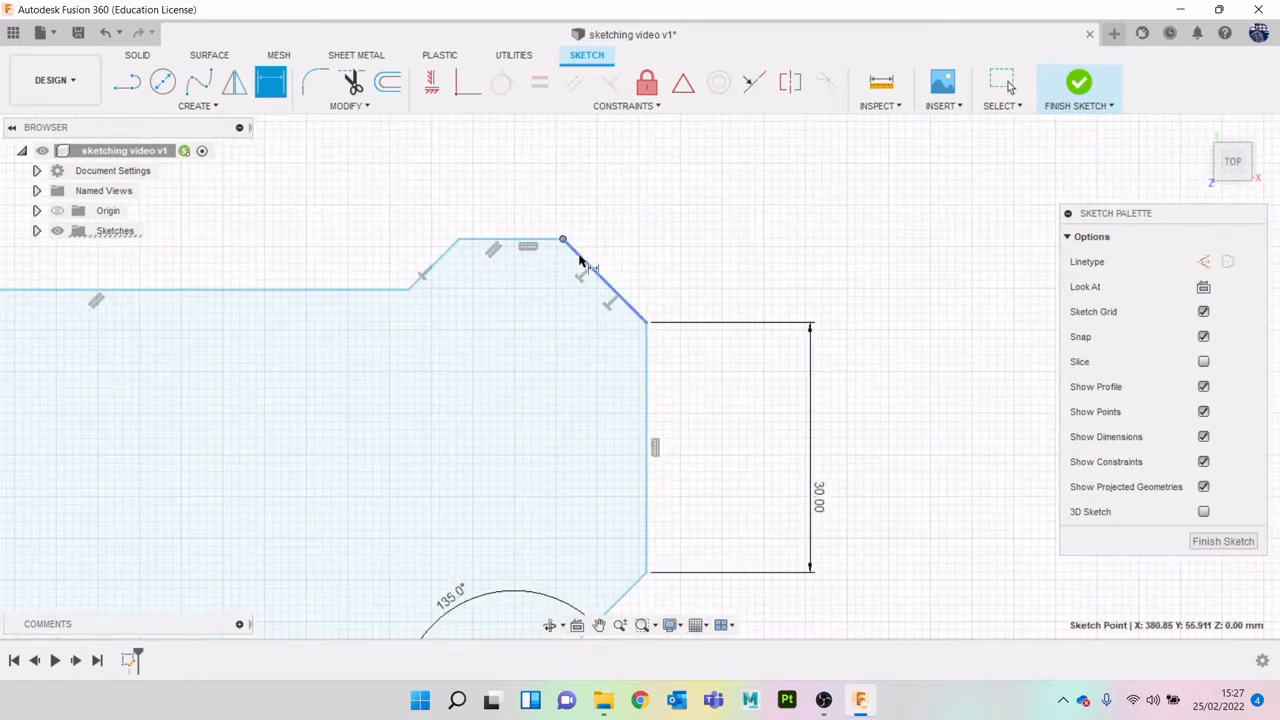
{"action": "left_click", "coordinate": [646, 322]}
{"action": "left_click", "coordinate": [751, 285]}
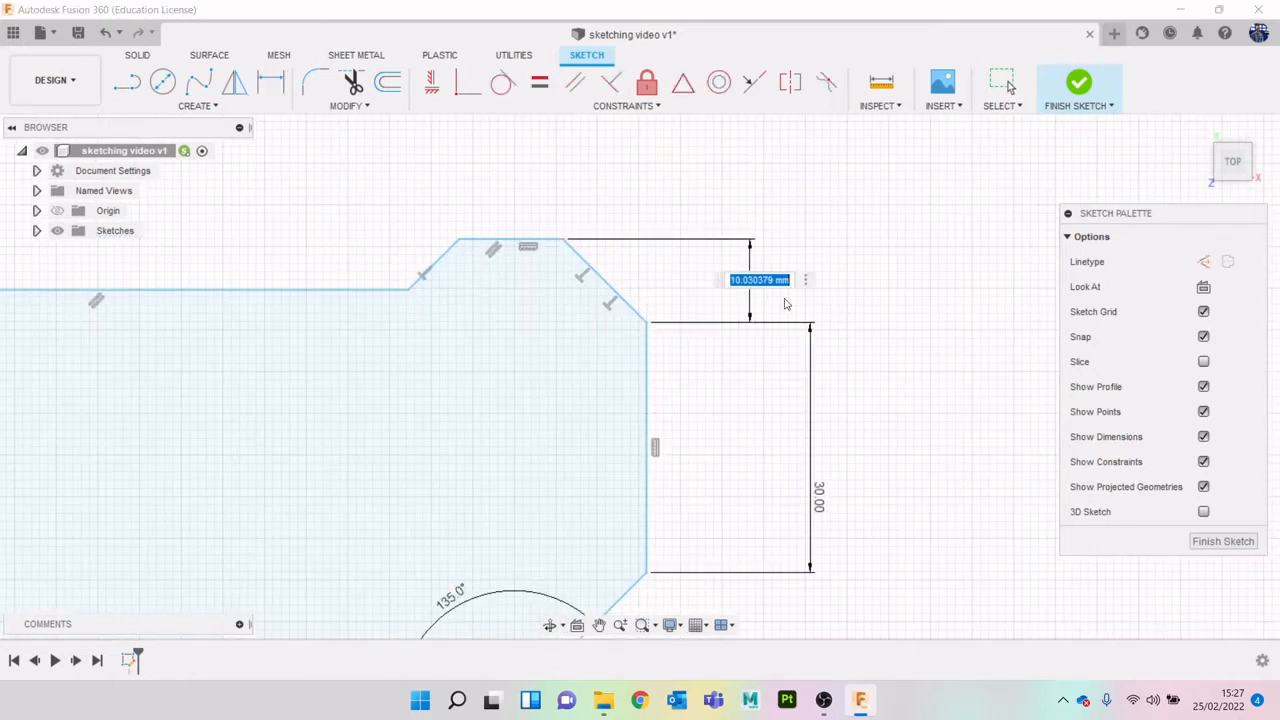
{"action": "type", "text": "10"}
{"action": "key", "text": "Return"}
{"action": "key", "text": "Escape"}
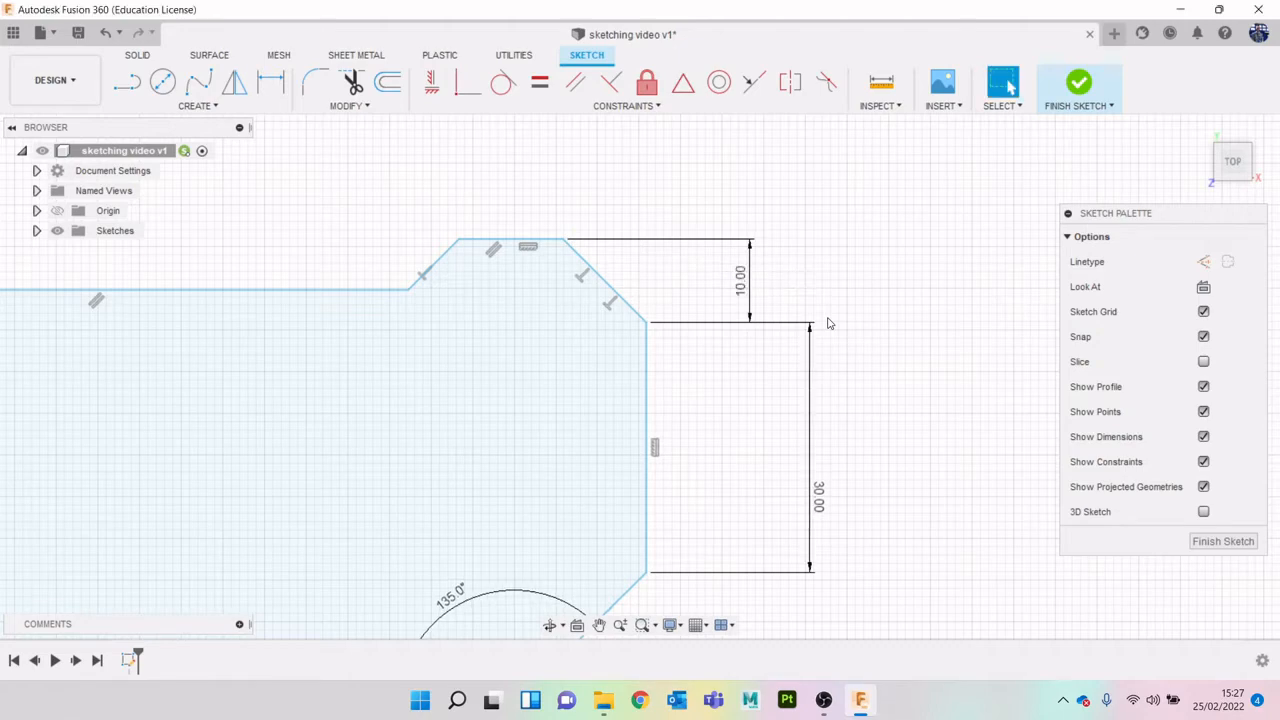
Dimension the profile's short top horizontal edge and set its length to 12 mm
{"action": "scroll", "coordinate": [507, 343], "scroll_direction": "down", "scroll_amount": 2}
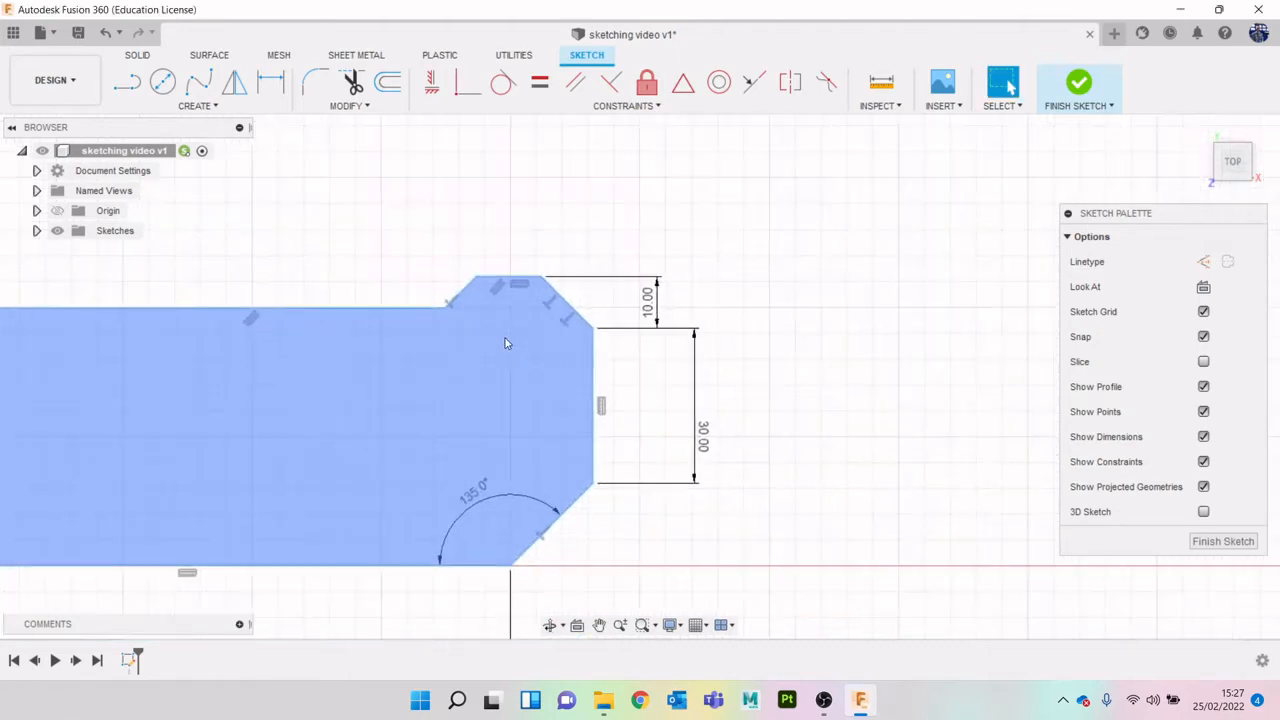
{"action": "scroll", "coordinate": [505, 343], "scroll_direction": "up", "scroll_amount": 3}
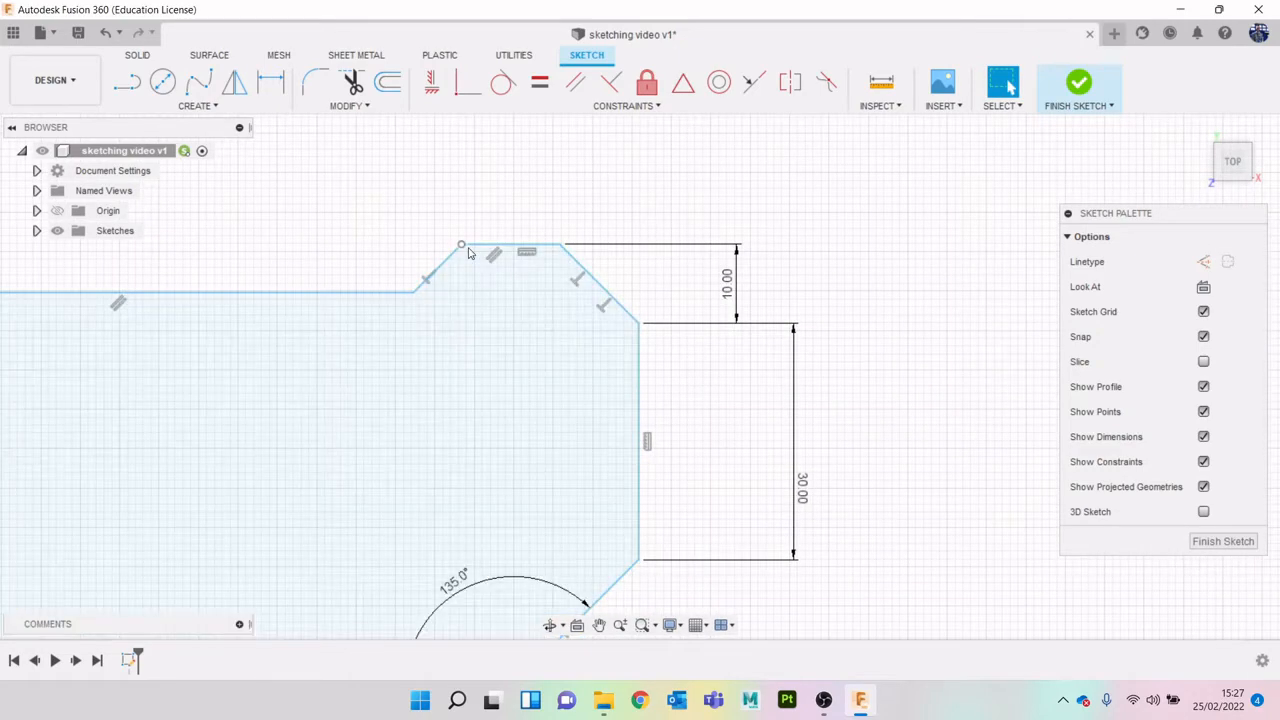
{"action": "key", "text": "d"}
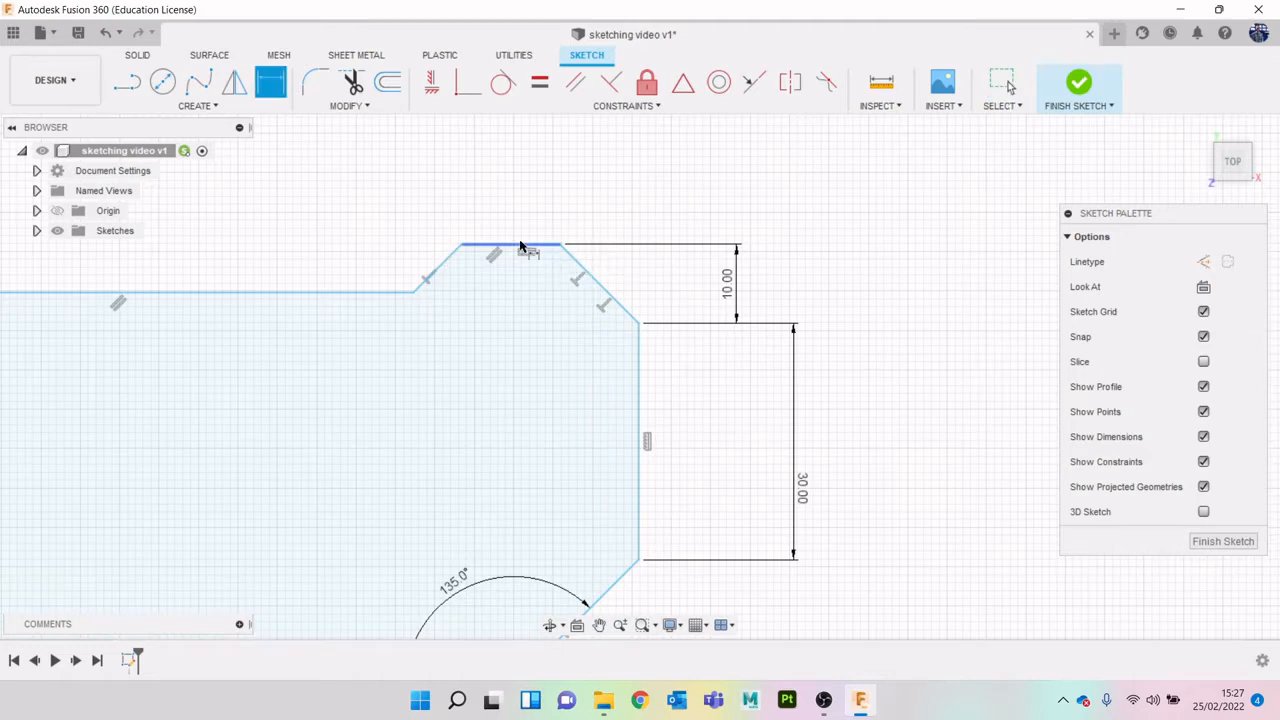
{"action": "left_click", "coordinate": [520, 245]}
{"action": "left_click", "coordinate": [525, 200]}
{"action": "type", "text": "12"}
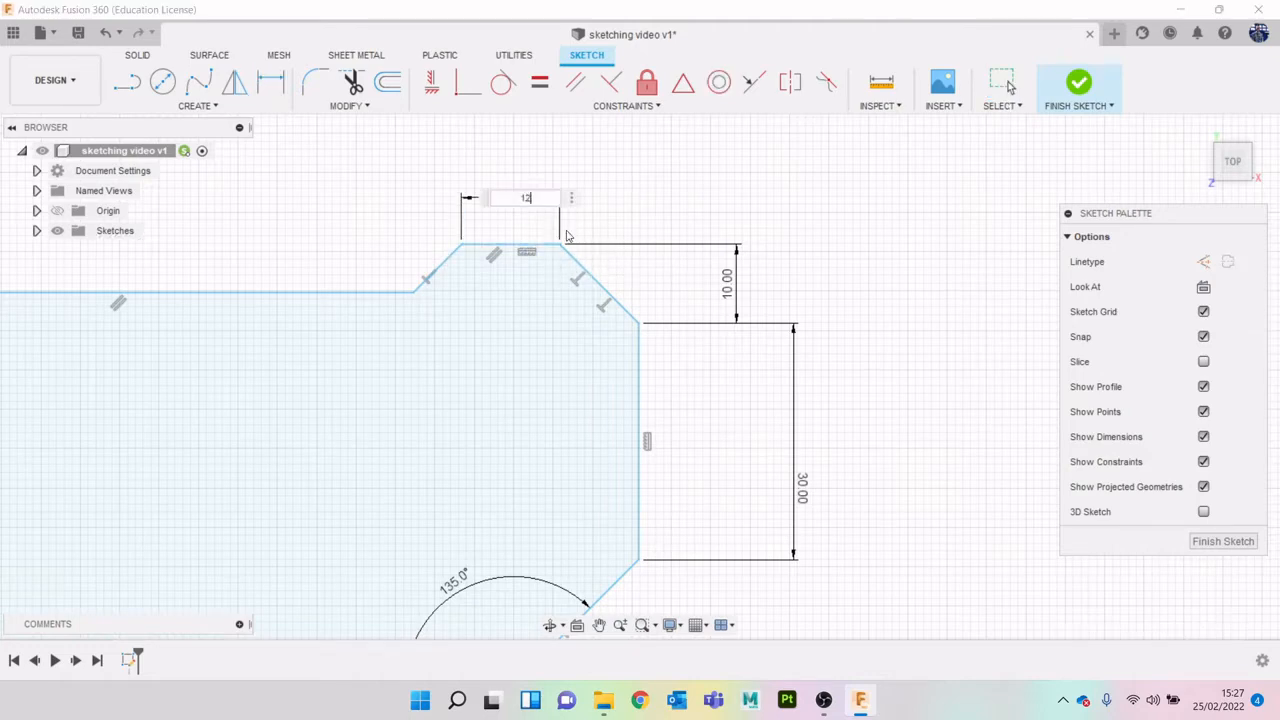
{"action": "key", "text": "Return"}
Dimension the profile's long upper horizontal edge and set its length to 112 mm
{"action": "scroll", "coordinate": [420, 328], "scroll_direction": "up", "scroll_amount": 2}
{"action": "scroll", "coordinate": [420, 330], "scroll_direction": "down", "scroll_amount": 4}
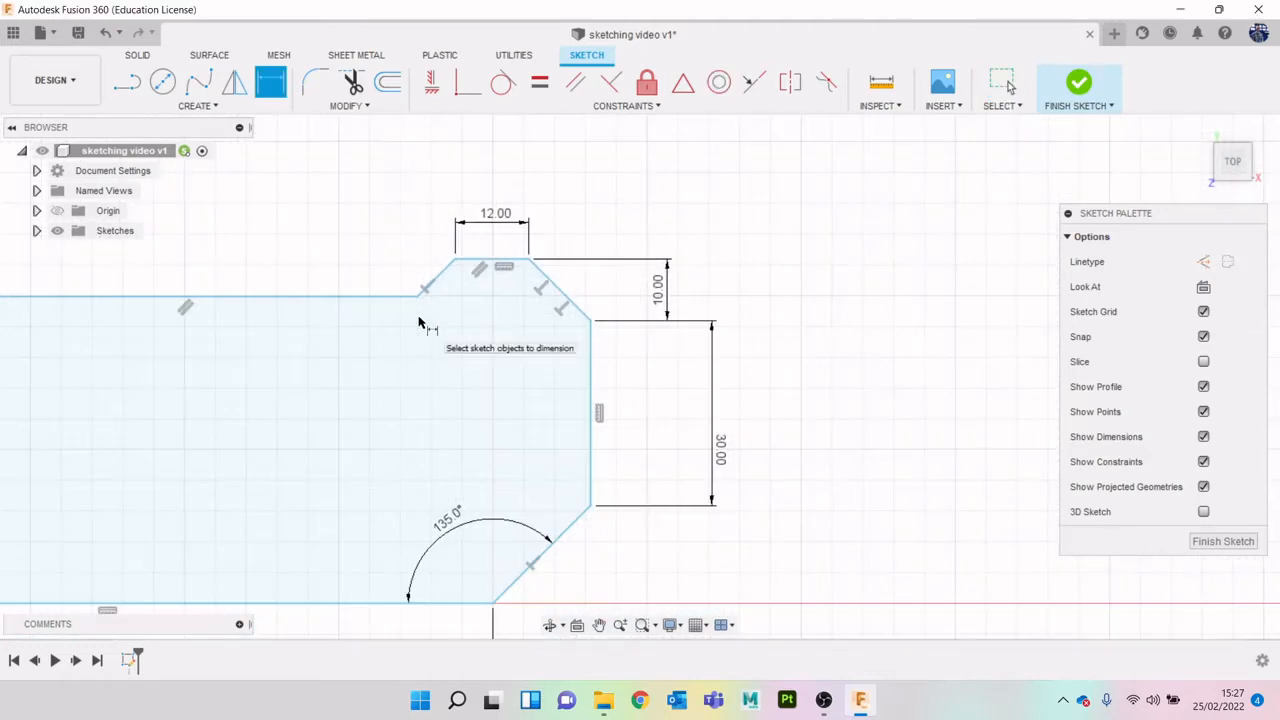
{"action": "left_click", "coordinate": [375, 308]}
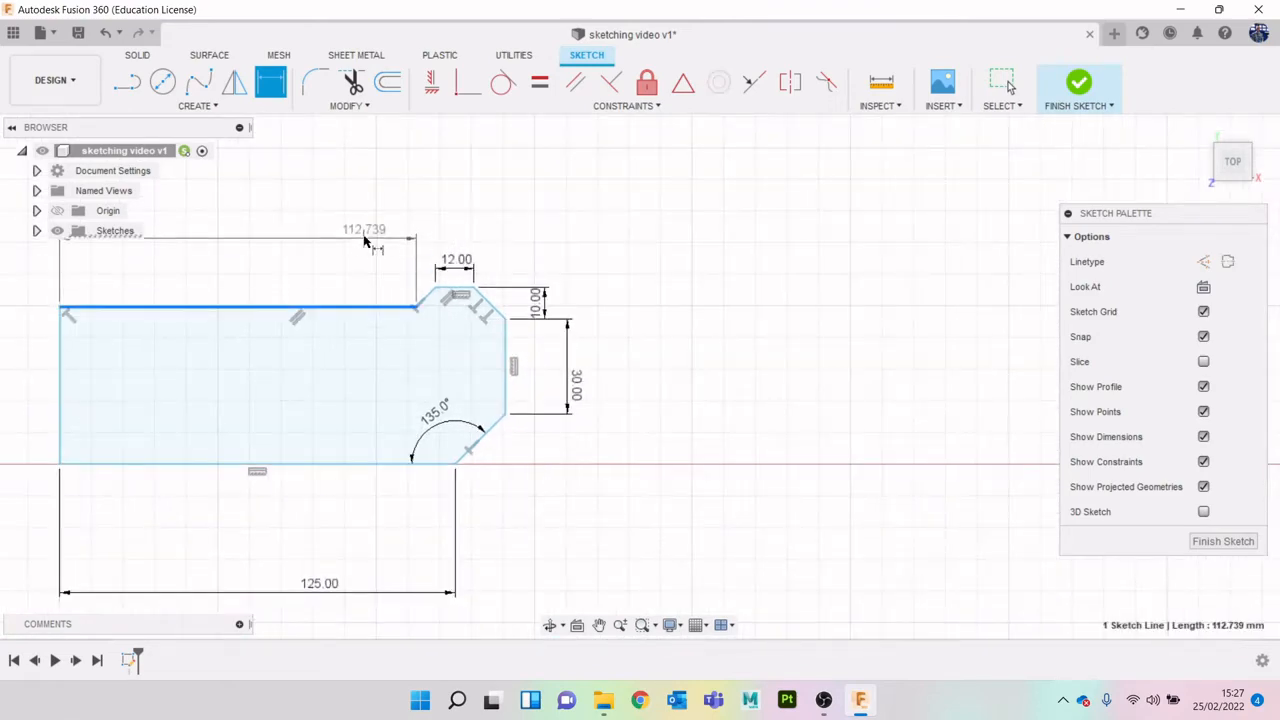
{"action": "left_click", "coordinate": [372, 224]}
{"action": "type", "text": "112"}
{"action": "key", "text": "Return"}
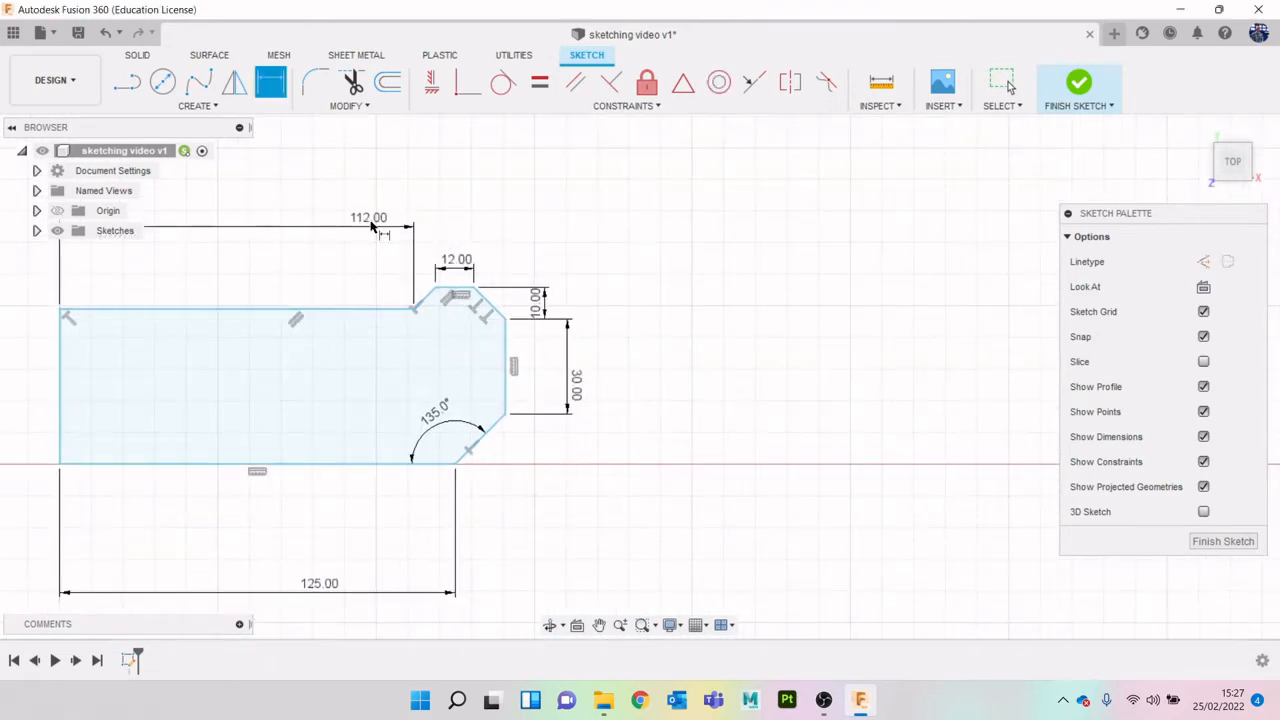
Add a vertical dimension between the endpoints of the short upper-left slanted segment and set it to 6 mm
{"action": "scroll", "coordinate": [423, 300], "scroll_direction": "up", "scroll_amount": 3}
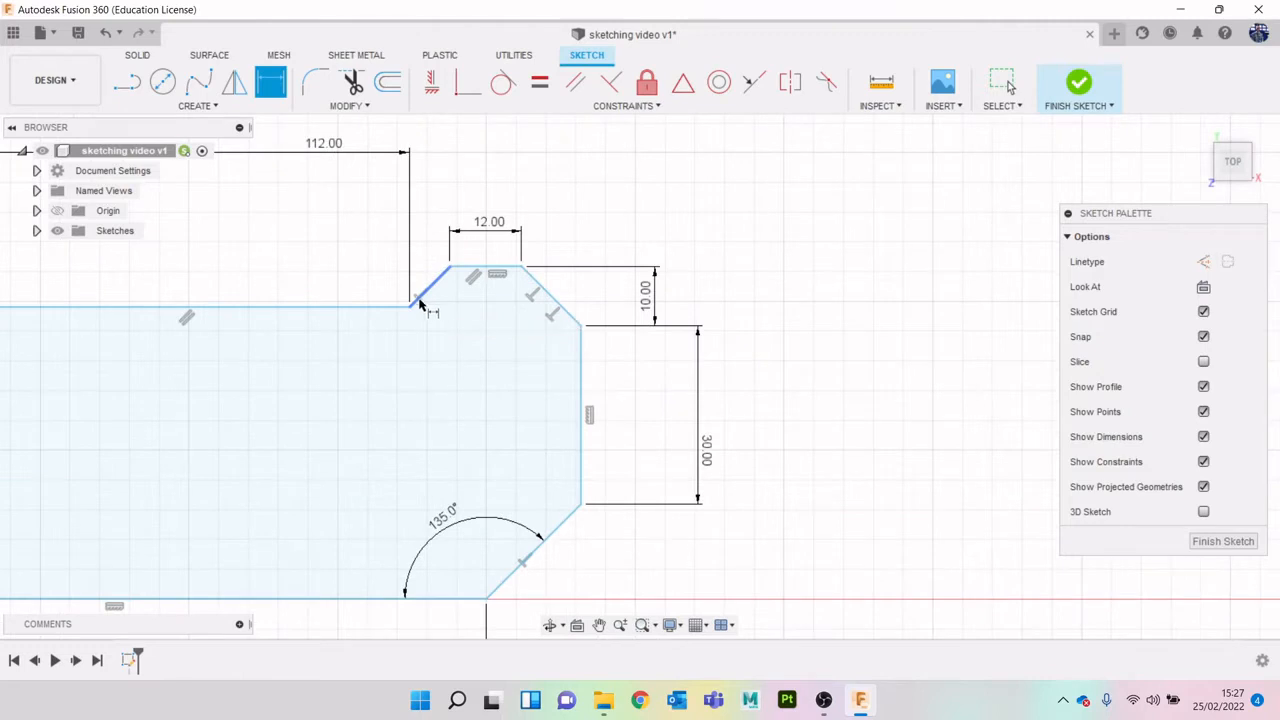
{"action": "left_click", "coordinate": [409, 306]}
{"action": "left_click", "coordinate": [450, 266]}
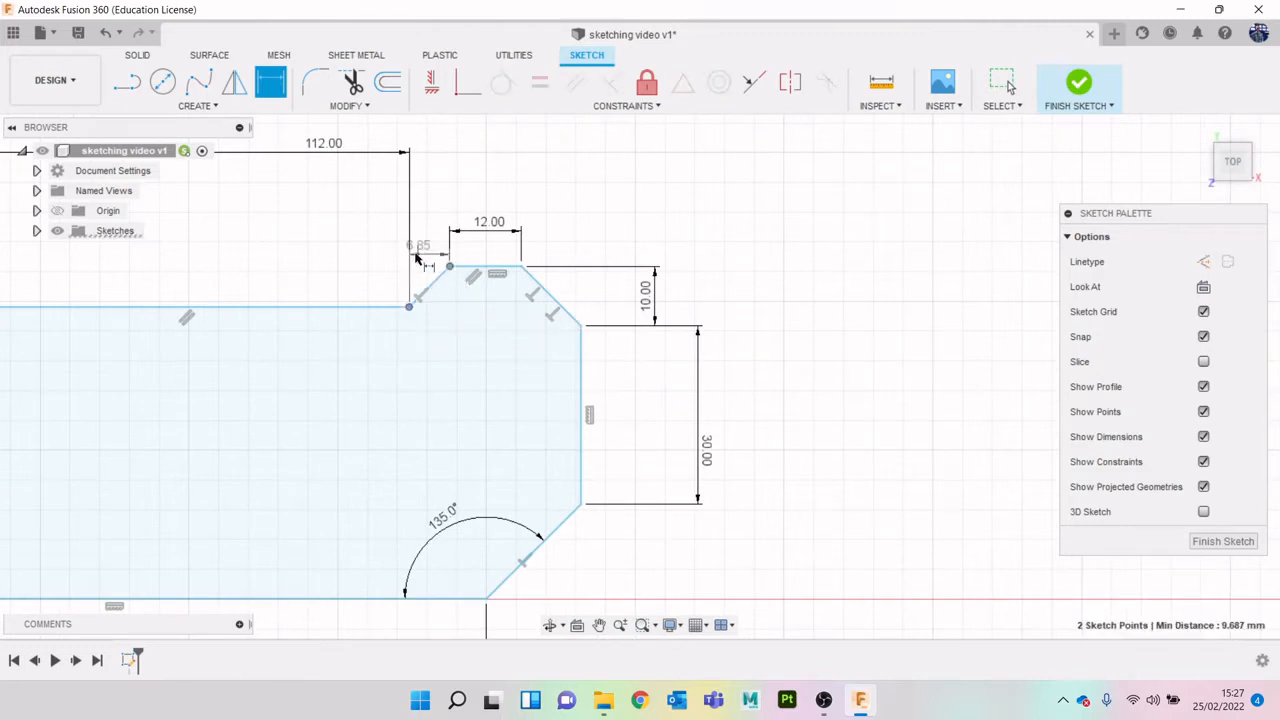
{"action": "left_click", "coordinate": [364, 277]}
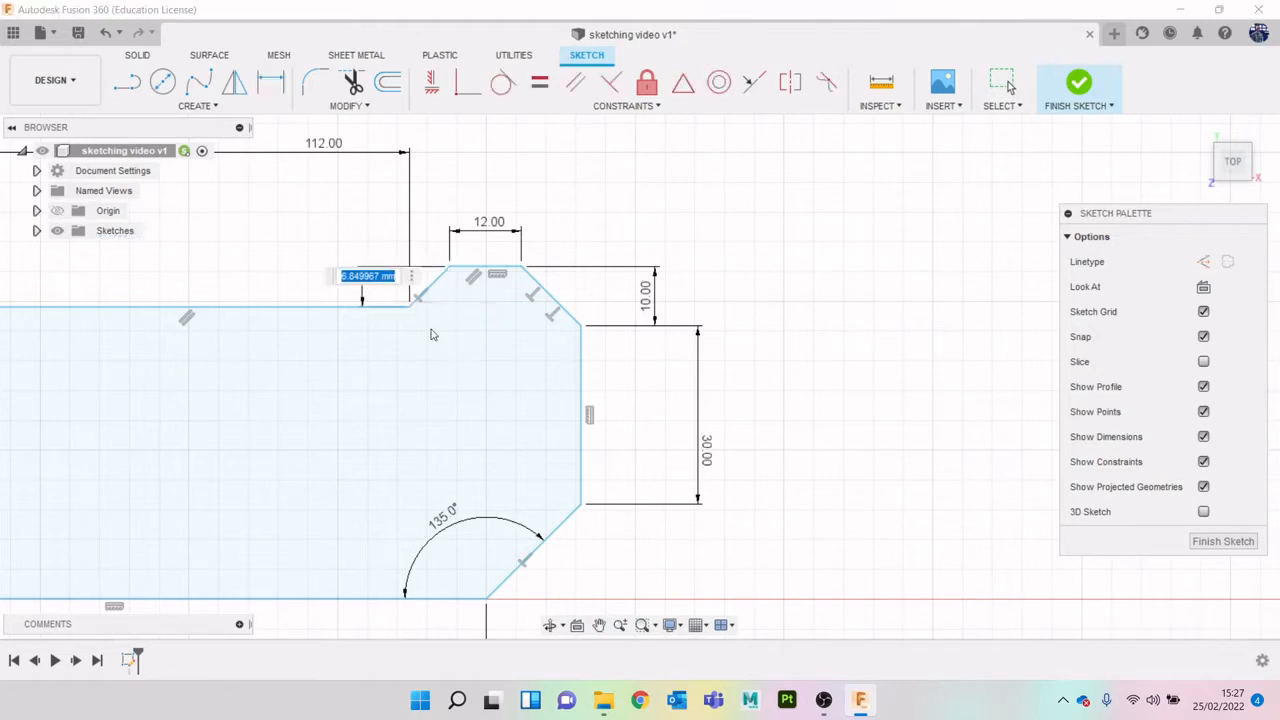
{"action": "type", "text": "6"}
{"action": "key", "text": "Return"}
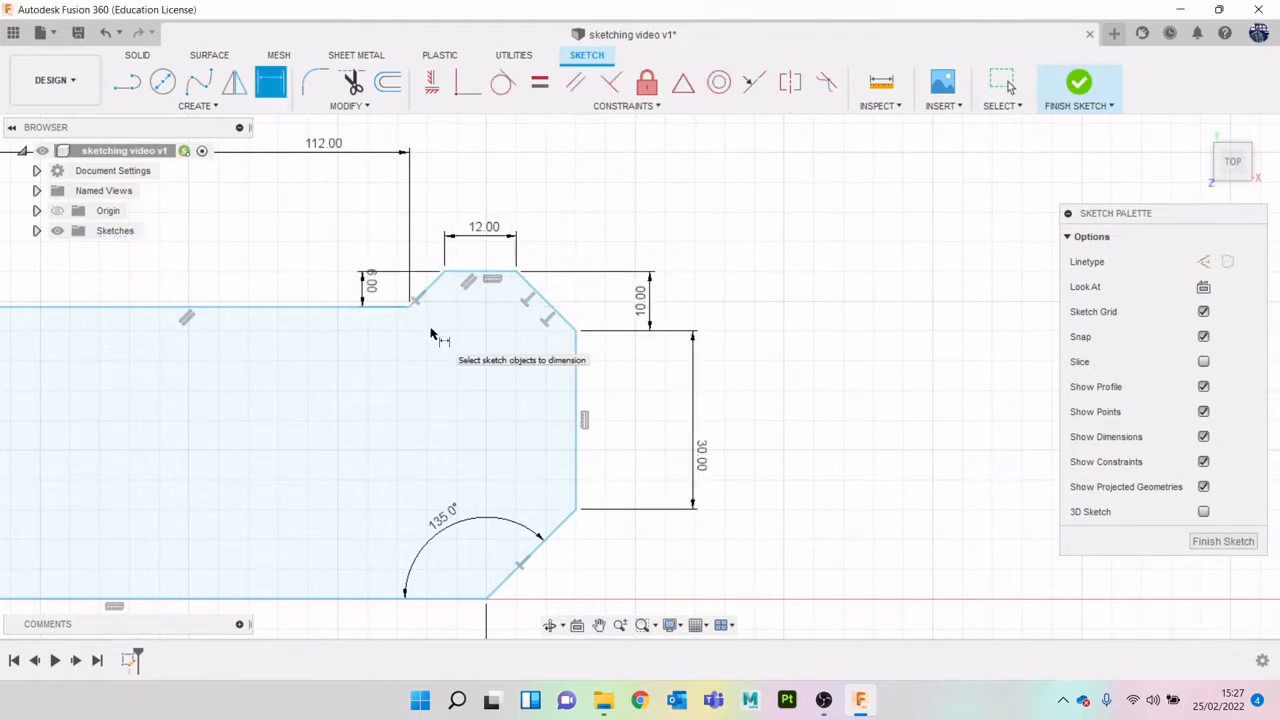
{"action": "key", "text": "Escape"}
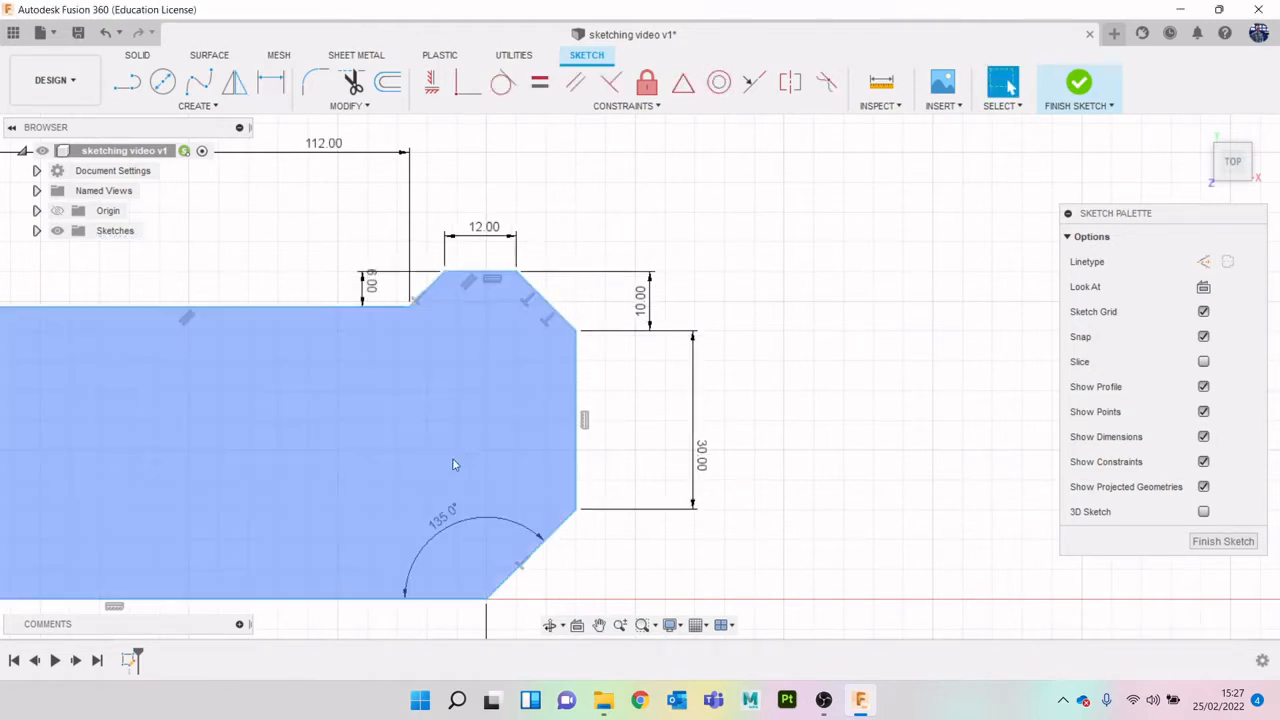
Move the profile freehand up and back down to test how freely it moves
{"action": "scroll", "coordinate": [445, 455], "scroll_direction": "down", "scroll_amount": 3}
{"action": "mouse_move", "coordinate": [325, 392]}
{"action": "left_mouse_down"}
{"action": "mouse_move", "coordinate": [371, 352]}
{"action": "mouse_move", "coordinate": [444, 361]}
{"action": "mouse_move", "coordinate": [378, 341]}
{"action": "mouse_move", "coordinate": [372, 352]}
{"action": "left_mouse_up"}
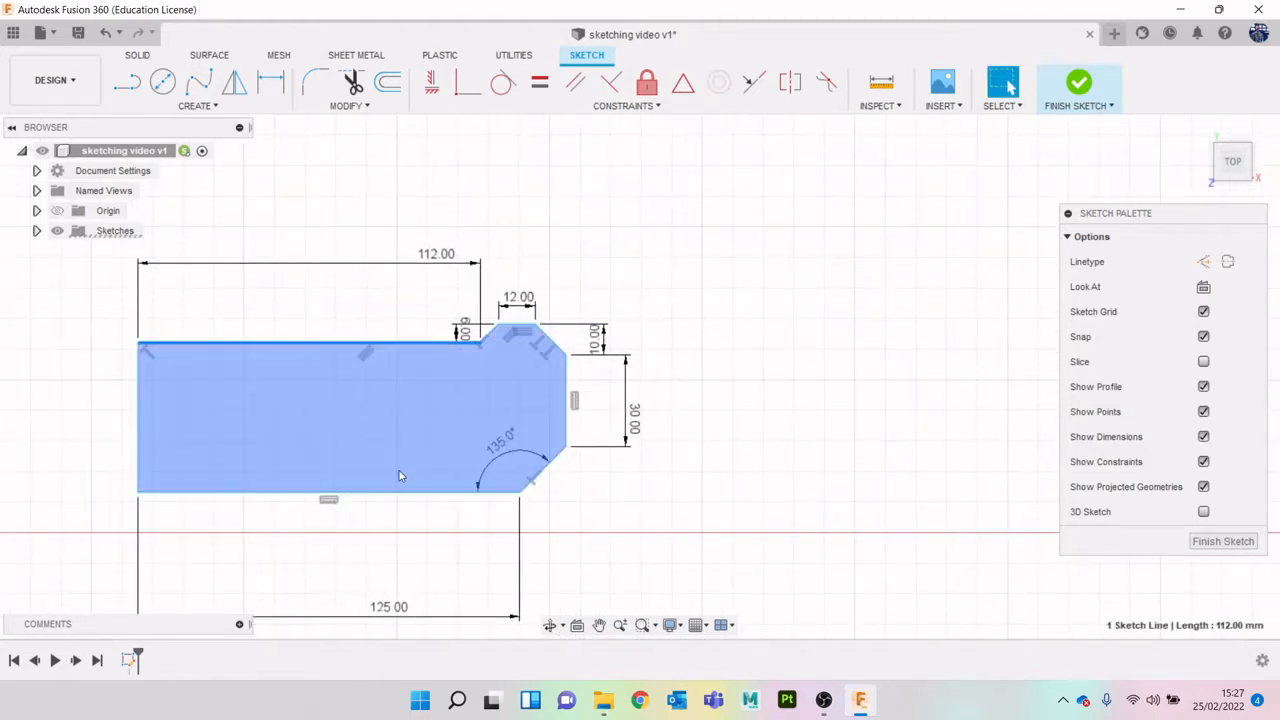
{"action": "left_click_drag", "start_coordinate": [386, 349], "coordinate": [386, 382]}
Delete both rectangles together with their linked dimensions, including those referenced by equations
{"action": "scroll", "coordinate": [497, 540], "scroll_direction": "down", "scroll_amount": 2}
{"action": "scroll", "coordinate": [520, 550], "scroll_direction": "down", "scroll_amount": 2}
{"action": "middle_click_drag", "start_coordinate": [563, 563], "coordinate": [689, 509]}
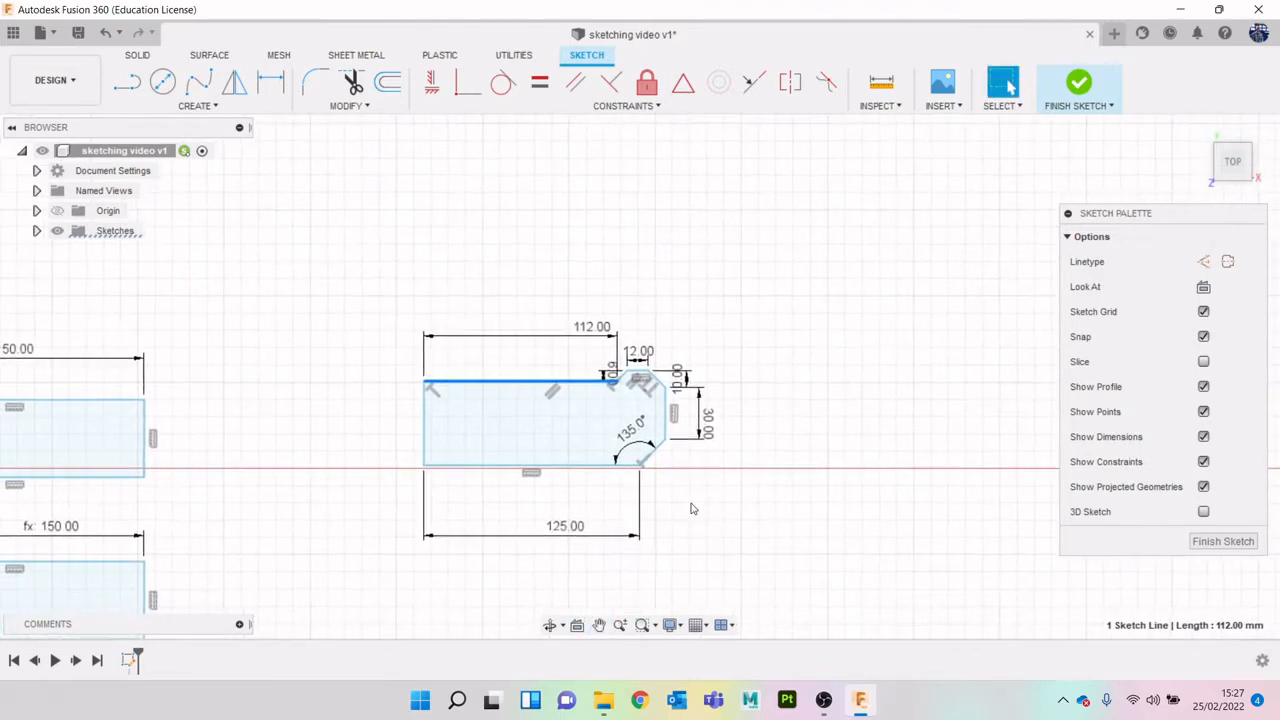
{"action": "scroll", "coordinate": [697, 527], "scroll_direction": "down", "scroll_amount": 2}
{"action": "middle_click_drag", "start_coordinate": [412, 505], "coordinate": [505, 400]}
{"action": "left_click_drag", "start_coordinate": [506, 268], "coordinate": [139, 574]}
{"action": "key", "text": "Delete"}
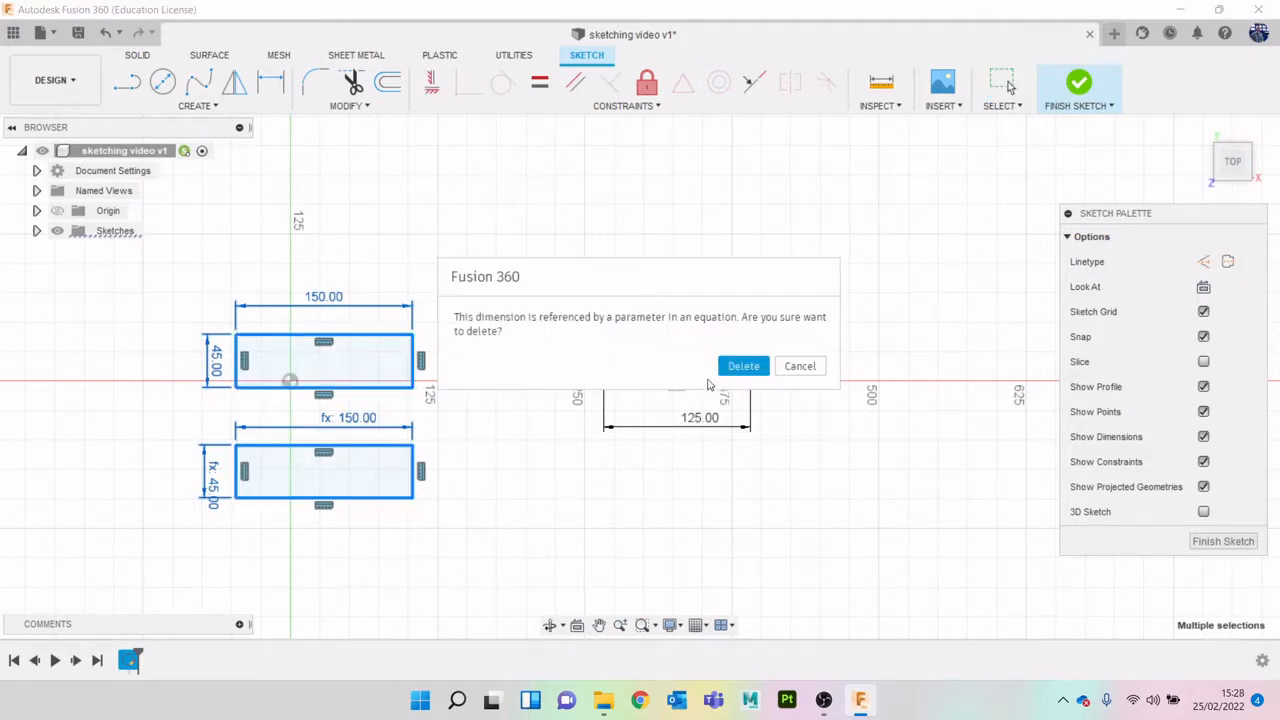
{"action": "left_click", "coordinate": [741, 366]}
Move the profile next to the origin, its lower-left corner about 11 mm to the right and 1 mm above it
{"action": "left_click_drag", "start_coordinate": [632, 334], "coordinate": [380, 331]}
{"action": "scroll", "coordinate": [363, 434], "scroll_direction": "up", "scroll_amount": 3}
{"action": "middle_click_drag", "start_coordinate": [394, 462], "coordinate": [465, 545]}
{"action": "mouse_move", "coordinate": [654, 400]}
{"action": "left_mouse_down"}
{"action": "mouse_move", "coordinate": [636, 384]}
{"action": "mouse_move", "coordinate": [617, 394]}
{"action": "left_mouse_up"}
{"action": "scroll", "coordinate": [362, 502], "scroll_direction": "up", "scroll_amount": 2}
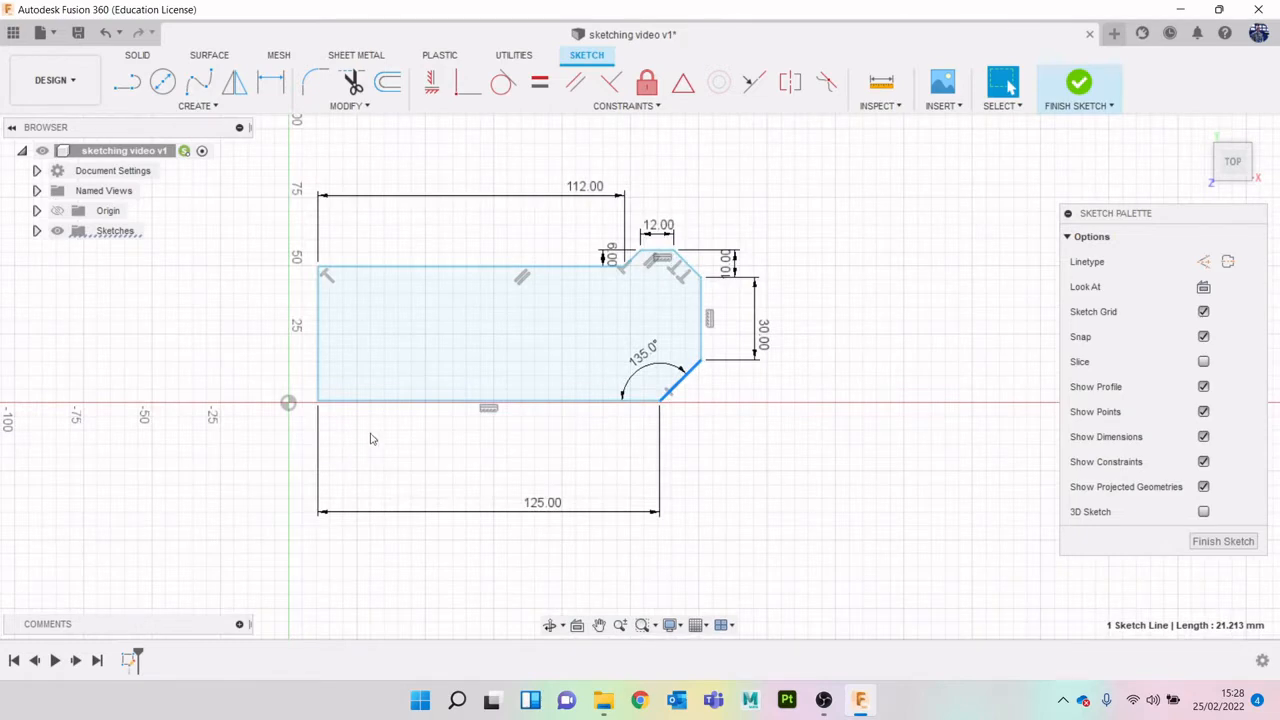
{"action": "left_click", "coordinate": [419, 465]}
{"action": "scroll", "coordinate": [300, 465], "scroll_direction": "down", "scroll_amount": 3}
{"action": "scroll", "coordinate": [300, 460], "scroll_direction": "up", "scroll_amount": 5}
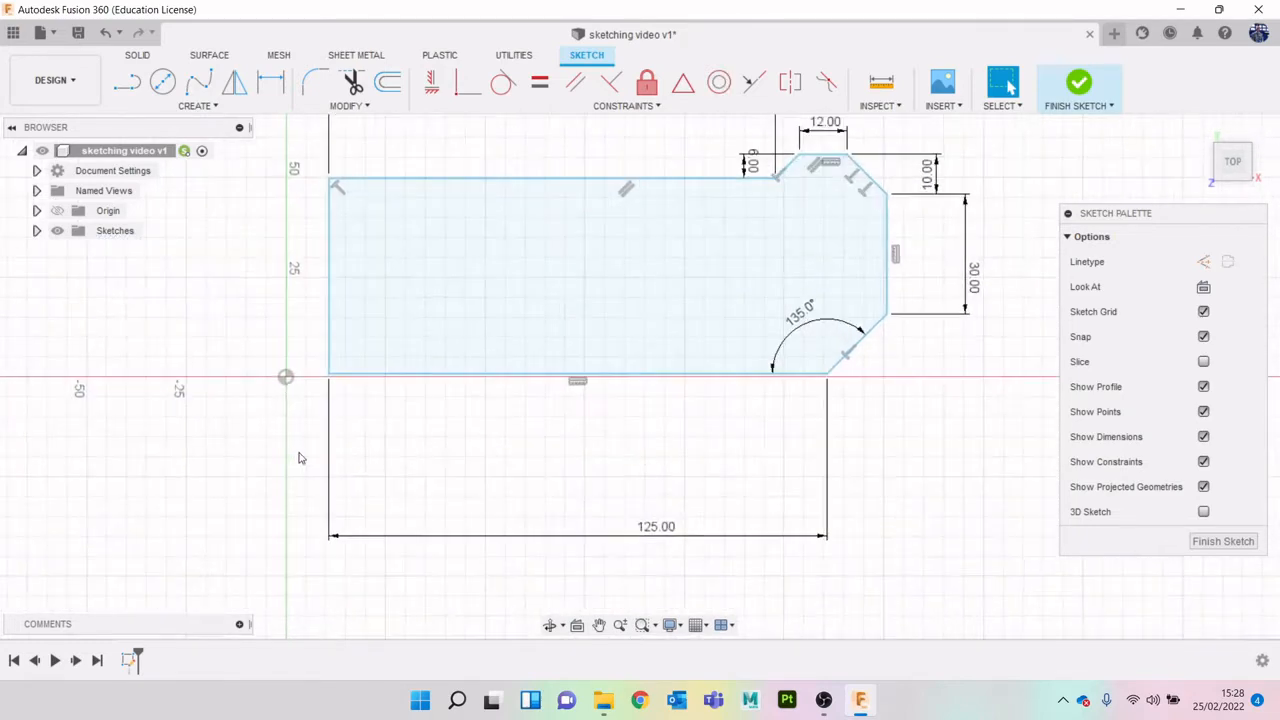
{"action": "key", "text": "d"}
{"action": "left_click", "coordinate": [329, 374]}
{"action": "left_click", "coordinate": [286, 376]}
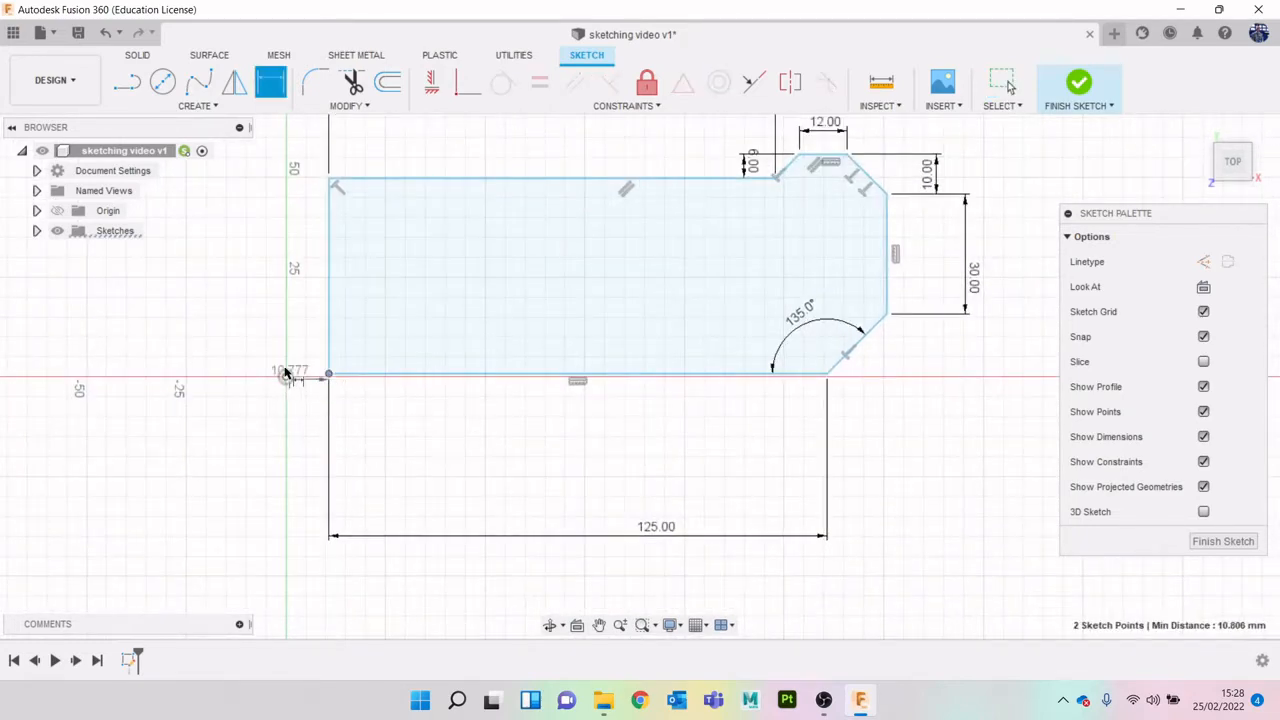
{"action": "key", "text": "Escape"}
Add a horizontal dimension between the profile's lower-left corner and the origin and set it to 1 mm
{"action": "scroll", "coordinate": [330, 410], "scroll_direction": "up", "scroll_amount": 4}
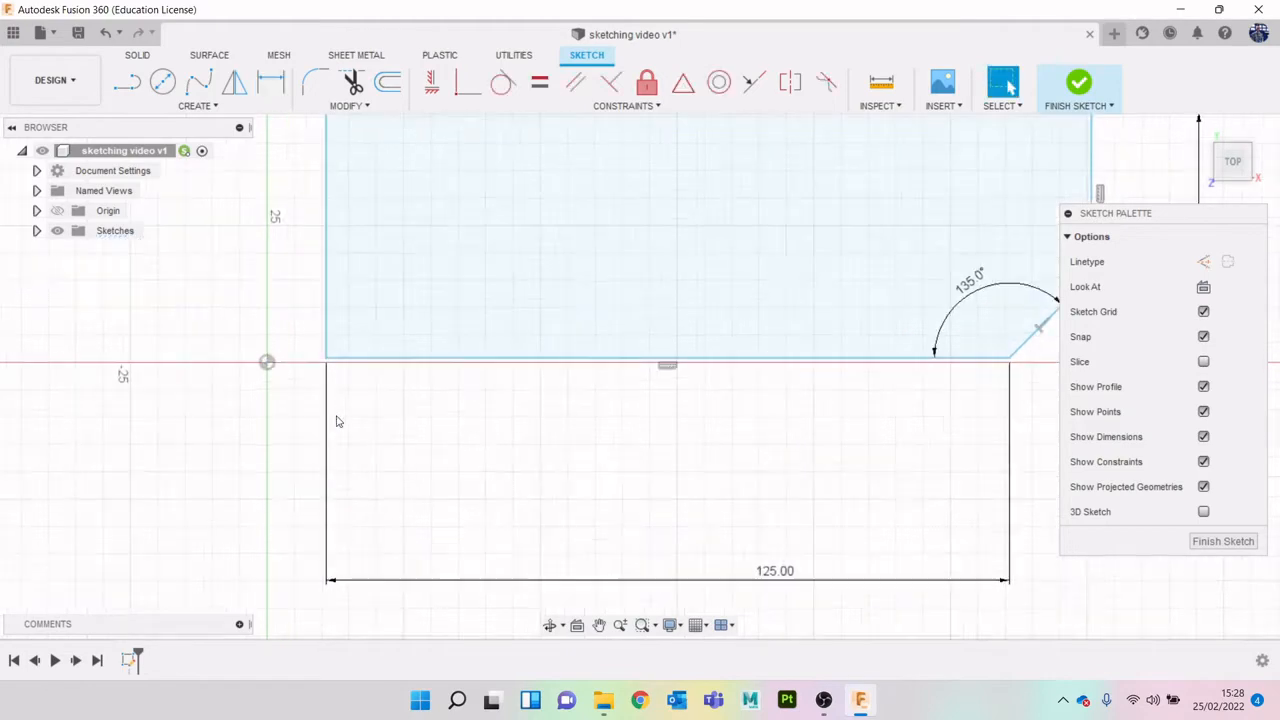
{"action": "key", "text": "r"}
{"action": "scroll", "coordinate": [335, 356], "scroll_direction": "up", "scroll_amount": 2}
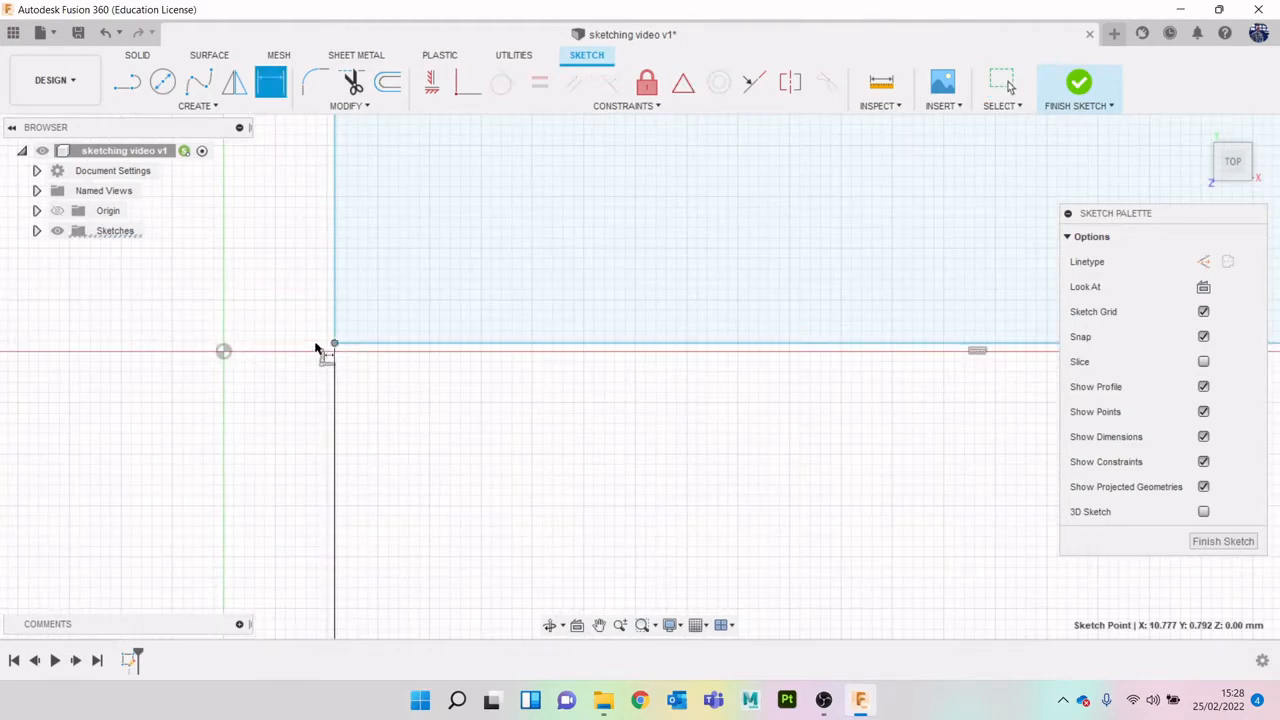
{"action": "left_click", "coordinate": [224, 353]}
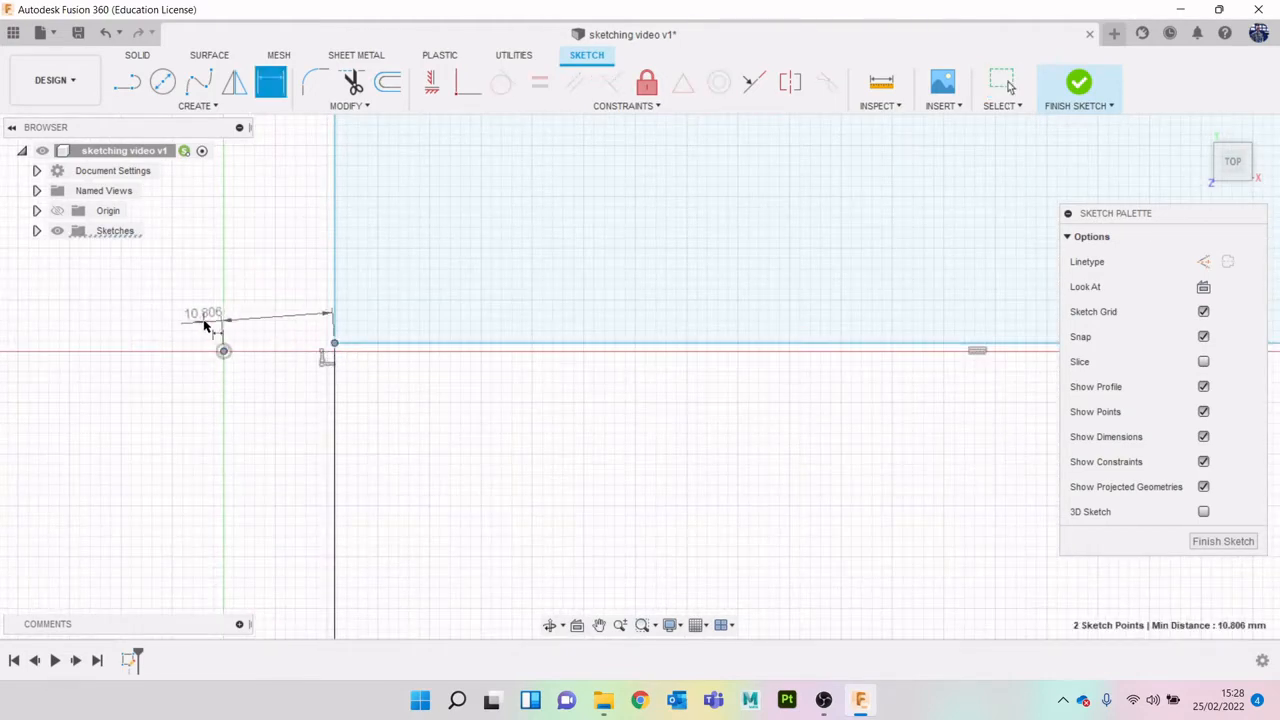
{"action": "left_click", "coordinate": [310, 390]}
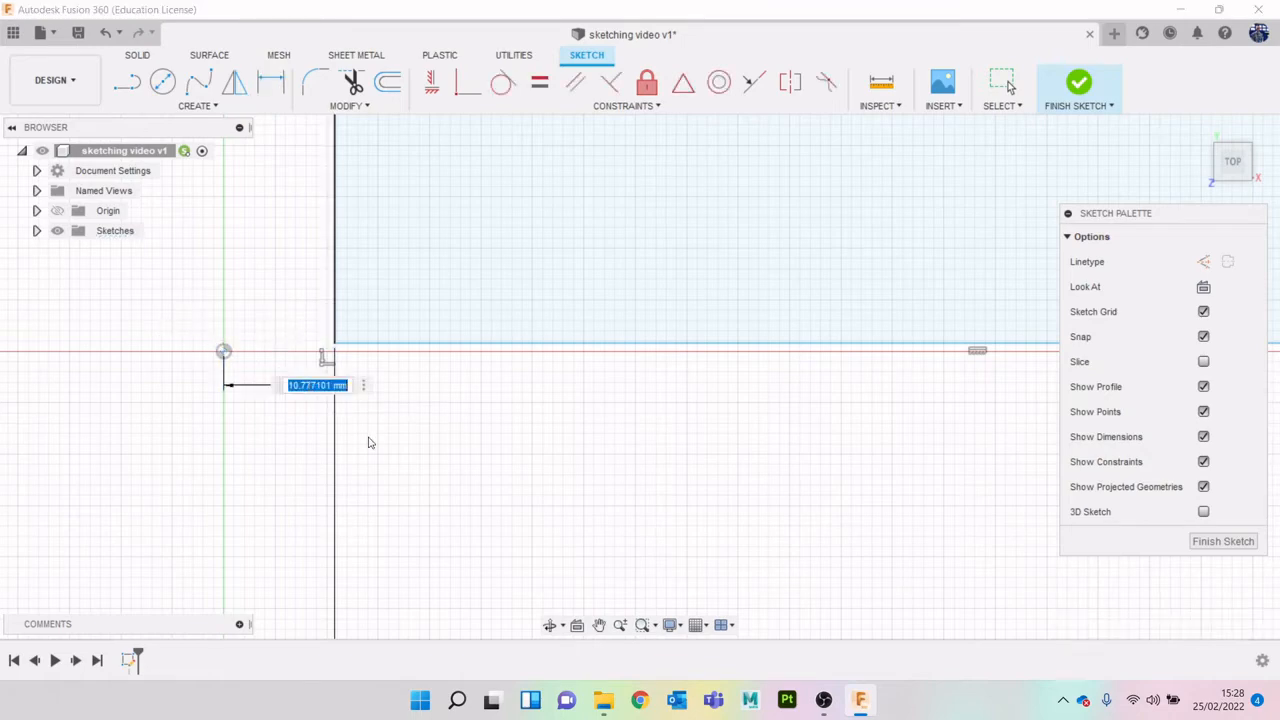
{"action": "type", "text": "0"}
{"action": "key", "text": "Return"}
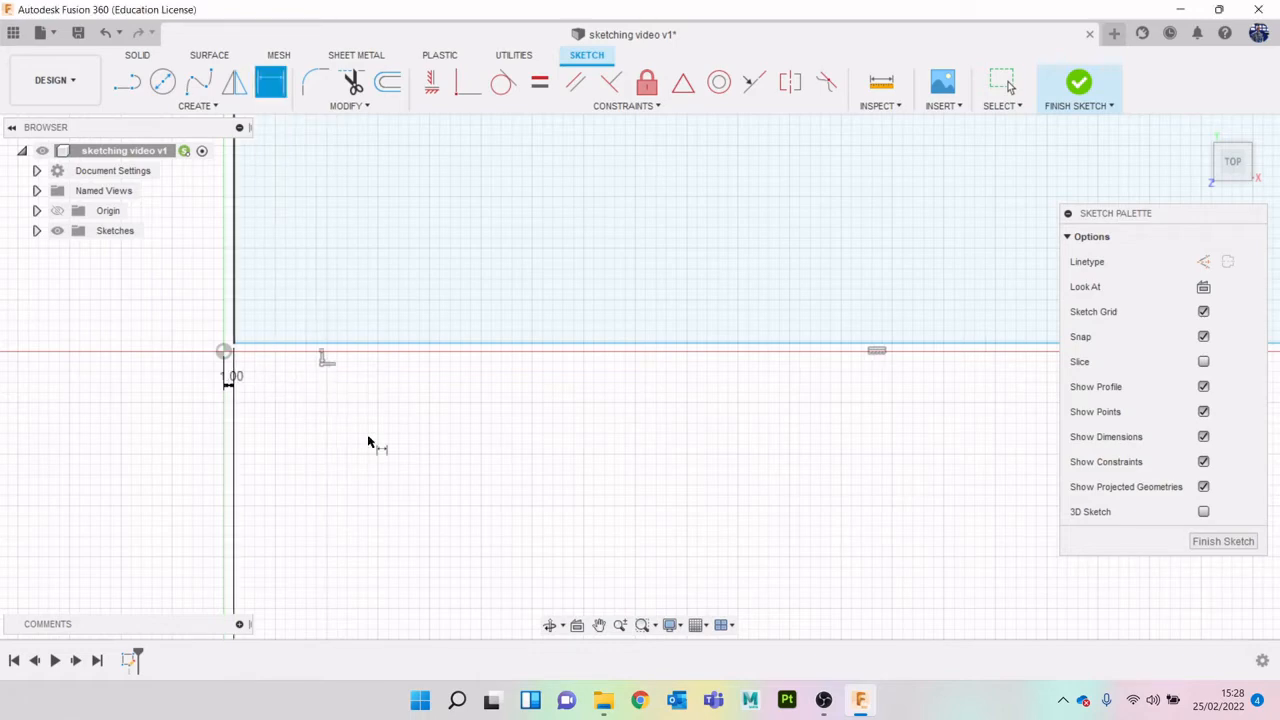
Add a vertical dimension between the profile's lower-left corner and the origin and set it to 1 mm
{"action": "scroll", "coordinate": [237, 334], "scroll_direction": "up", "scroll_amount": 5}
{"action": "scroll", "coordinate": [216, 350], "scroll_direction": "up", "scroll_amount": 3}
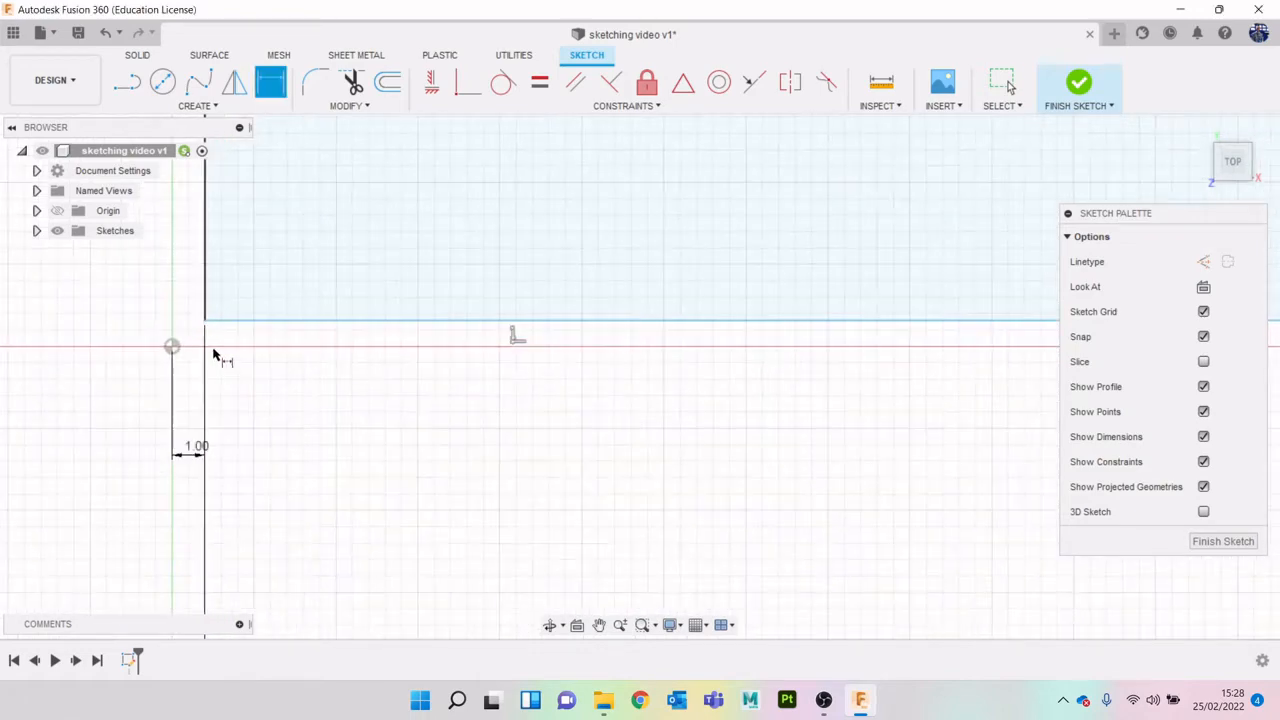
{"action": "left_click", "coordinate": [206, 321]}
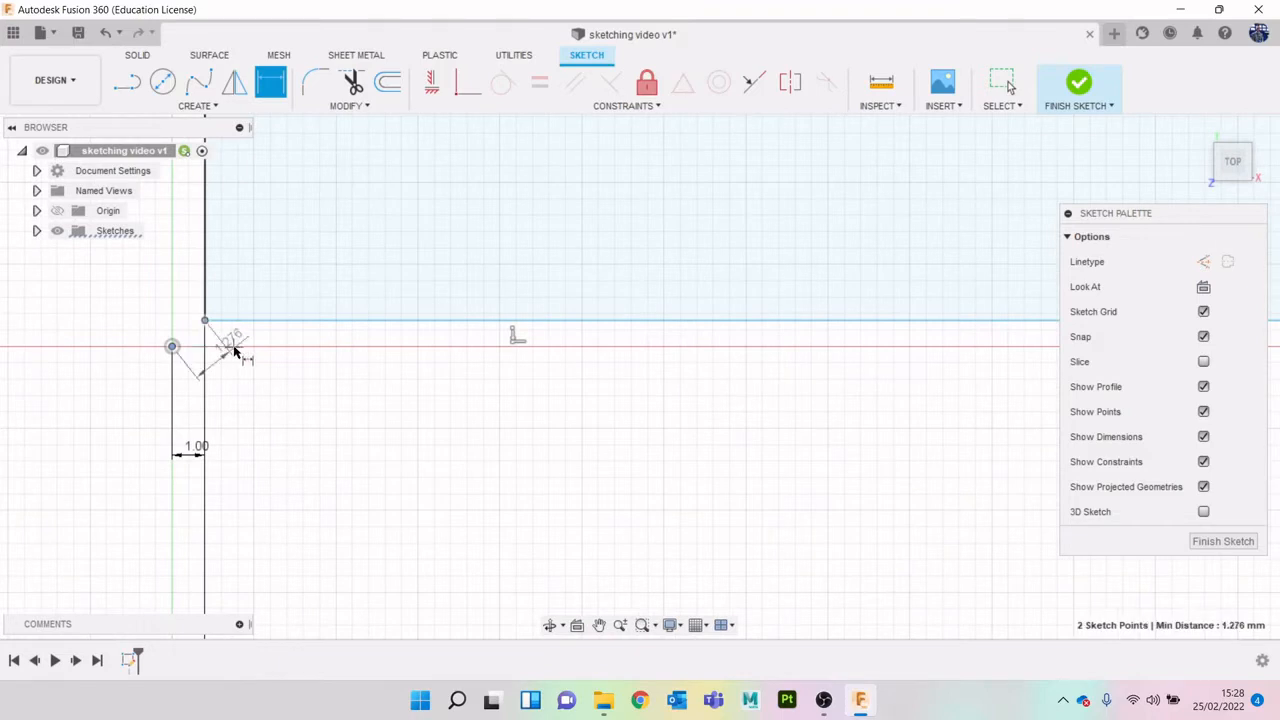
{"action": "left_click", "coordinate": [226, 336]}
{"action": "type", "text": "0"}
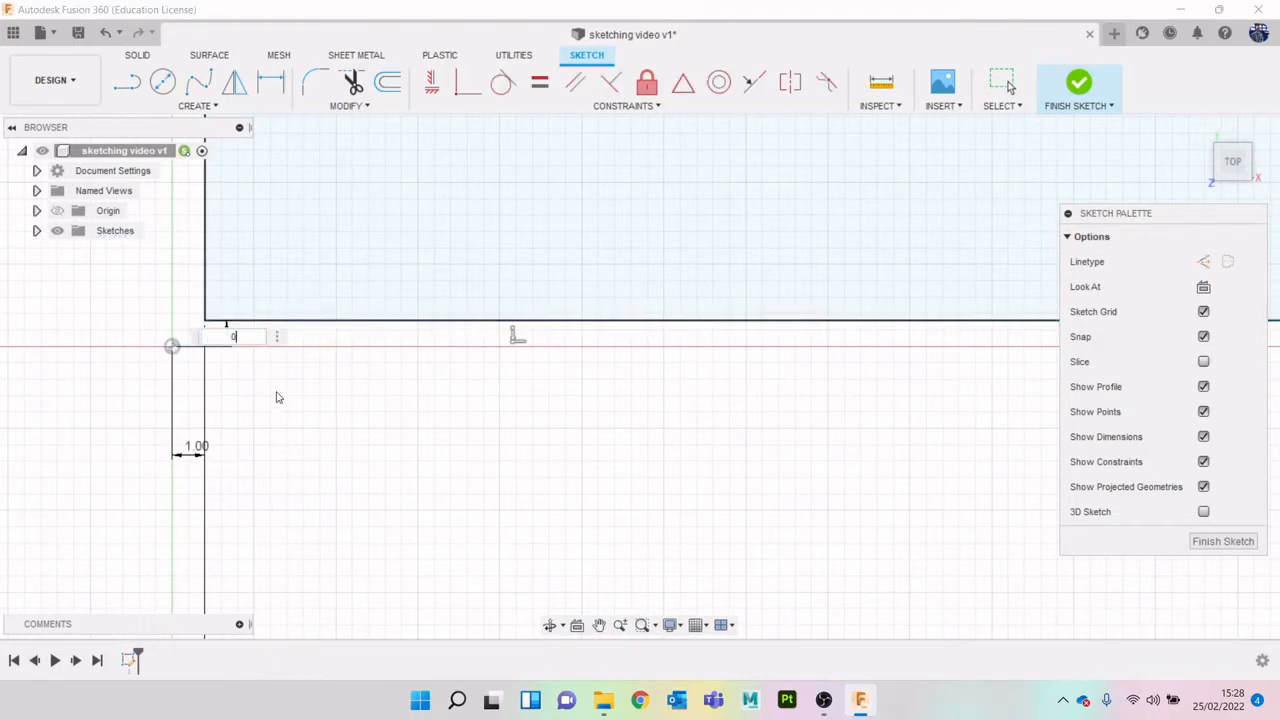
{"action": "key", "text": "Return"}
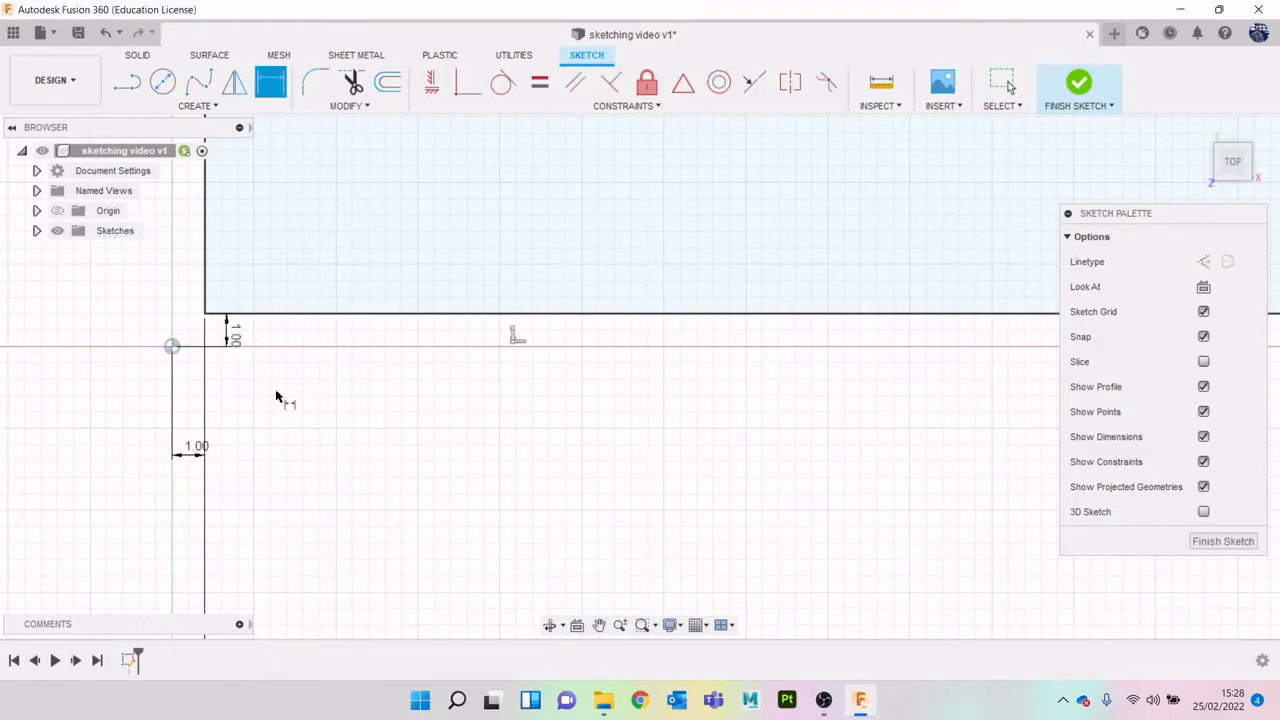
{"action": "scroll", "coordinate": [282, 410], "scroll_direction": "down", "scroll_amount": 10}
{"action": "scroll", "coordinate": [401, 393], "scroll_direction": "up", "scroll_amount": 5}
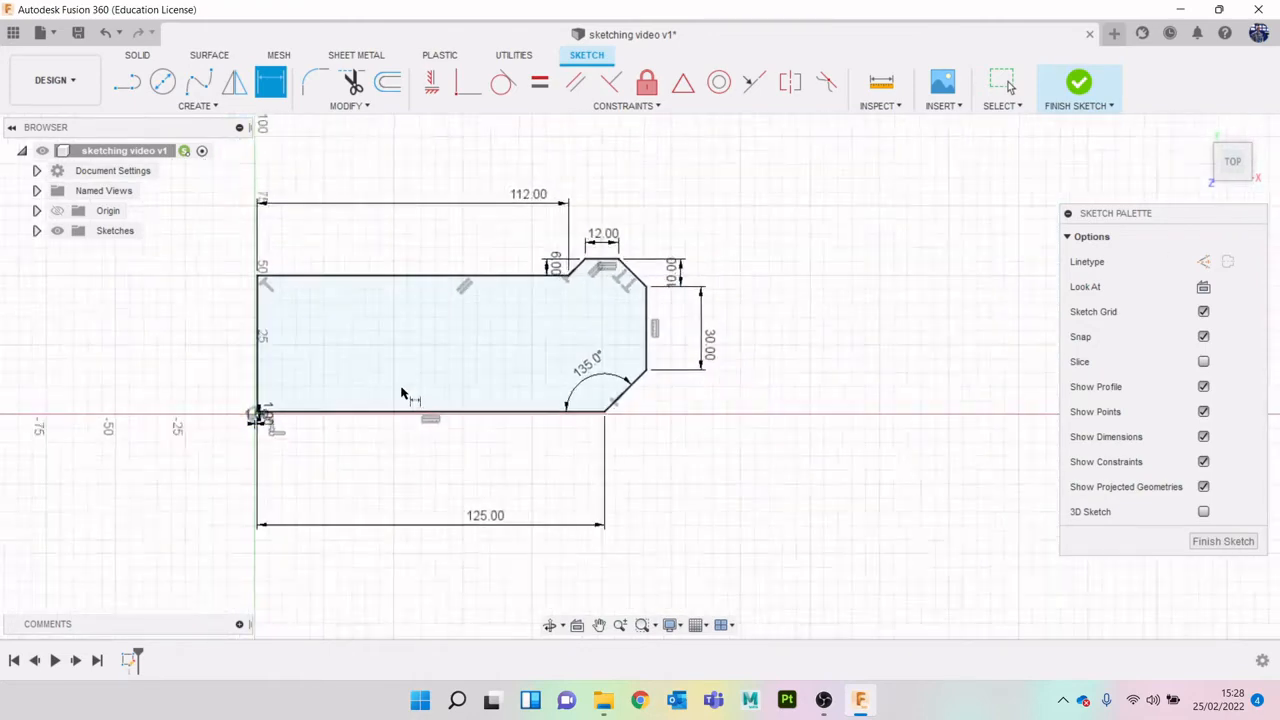
{"action": "key", "text": "Escape"}
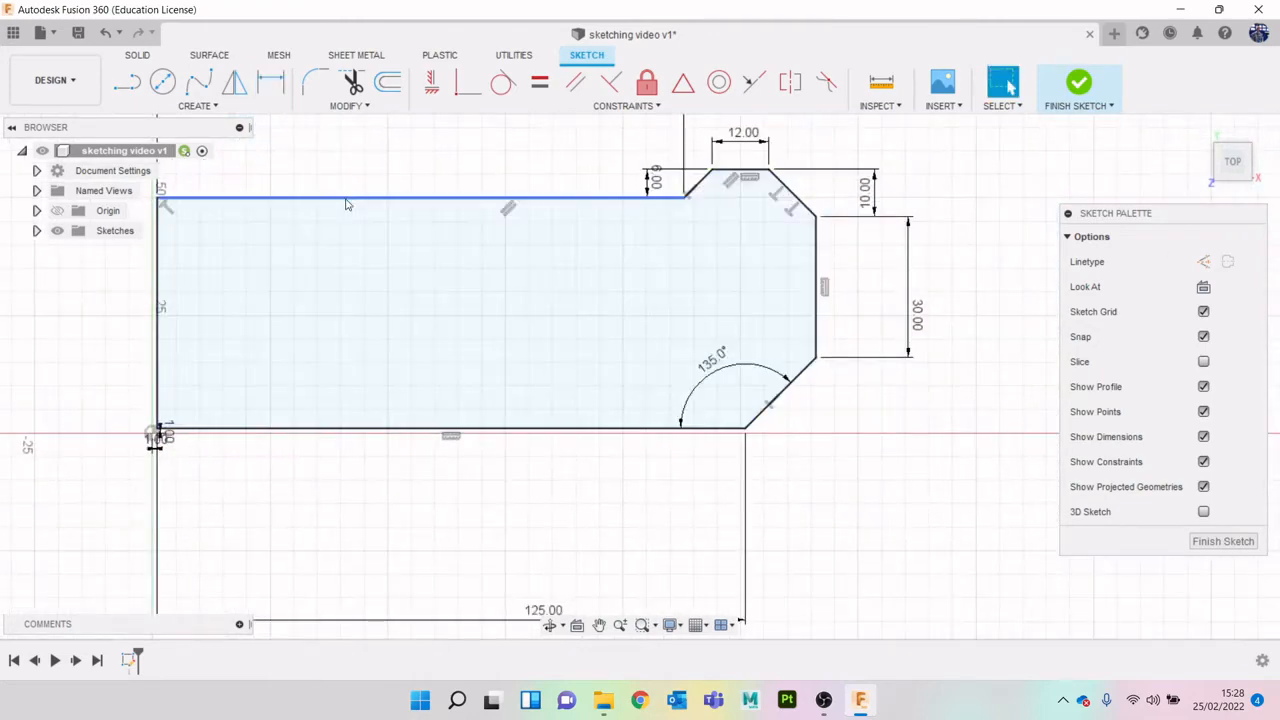
Select the profile's long upper edge and finish the sketch
{"action": "left_click", "coordinate": [350, 199]}
{"action": "scroll", "coordinate": [458, 455], "scroll_direction": "down", "scroll_amount": 5}
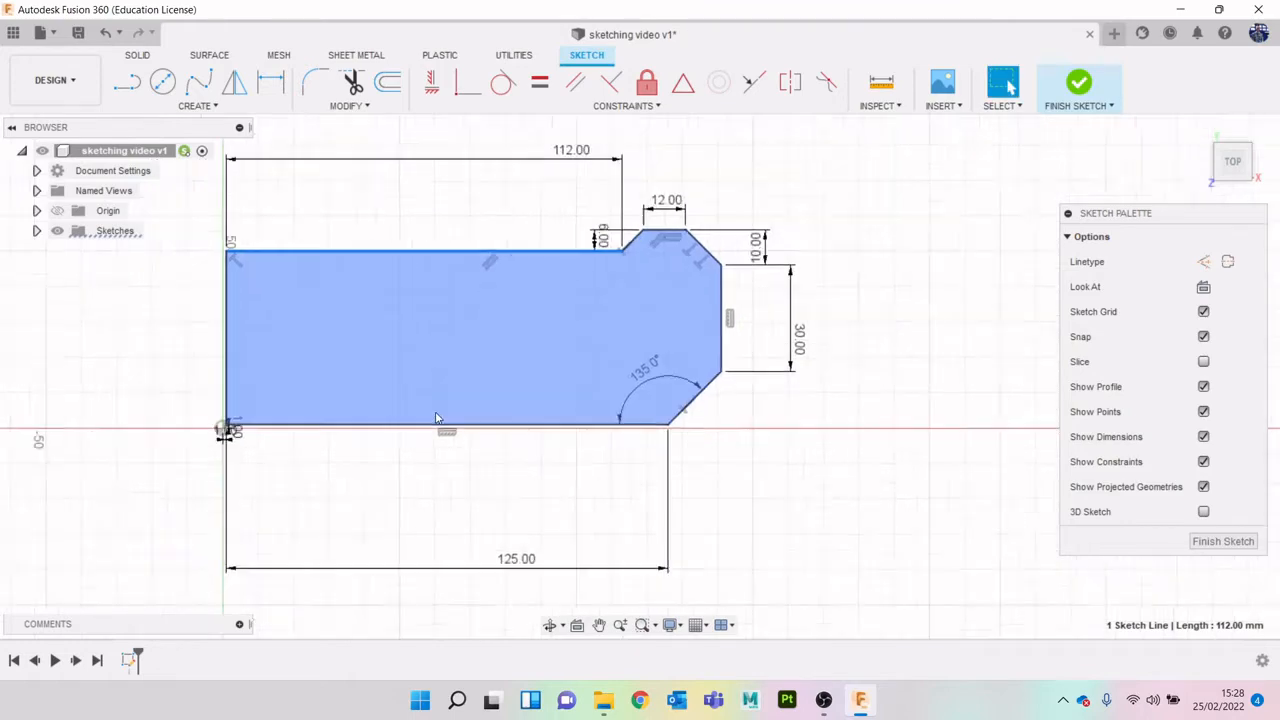
{"action": "scroll", "coordinate": [458, 455], "scroll_direction": "up", "scroll_amount": 2}
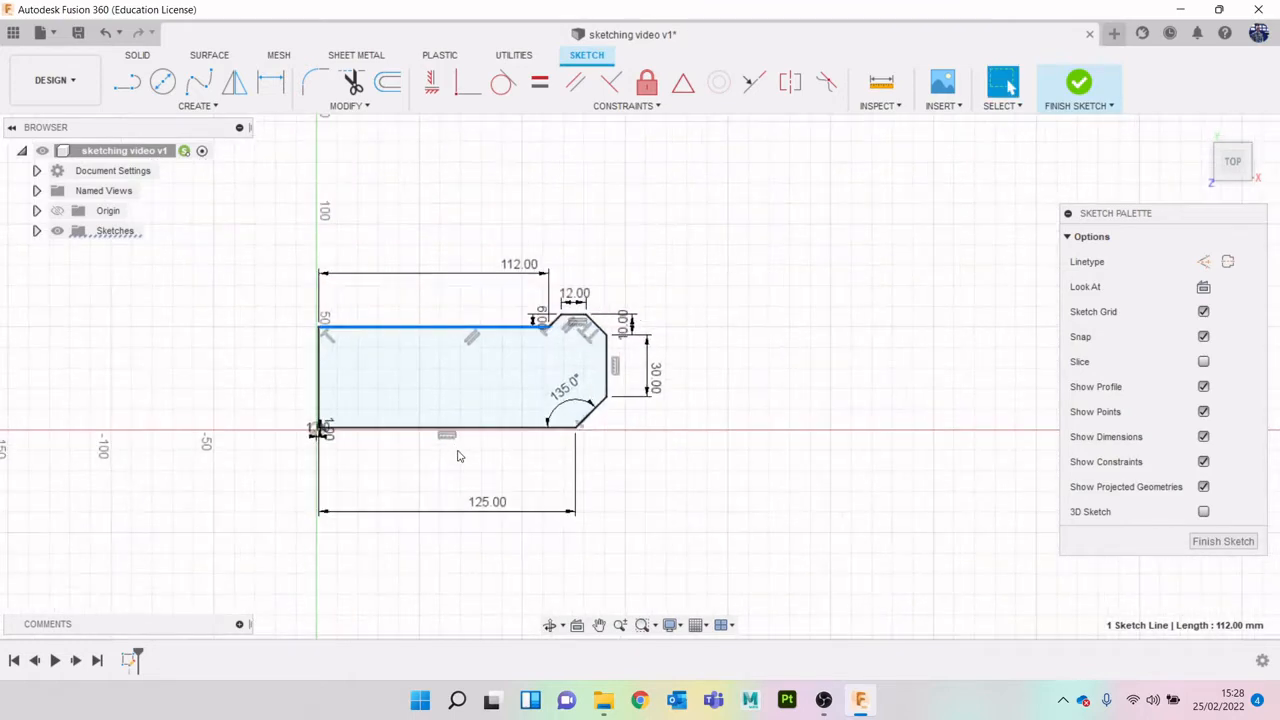
{"action": "scroll", "coordinate": [458, 455], "scroll_direction": "up", "scroll_amount": 2}
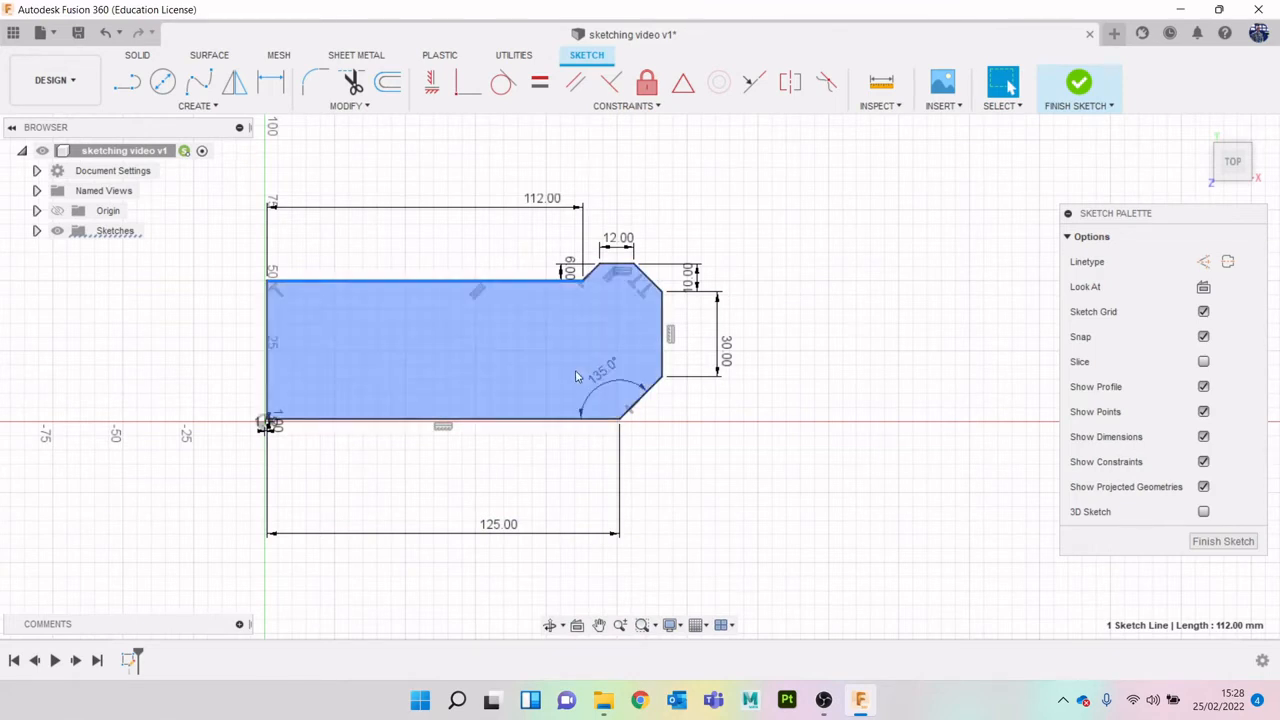
{"action": "left_click", "coordinate": [1076, 86]}
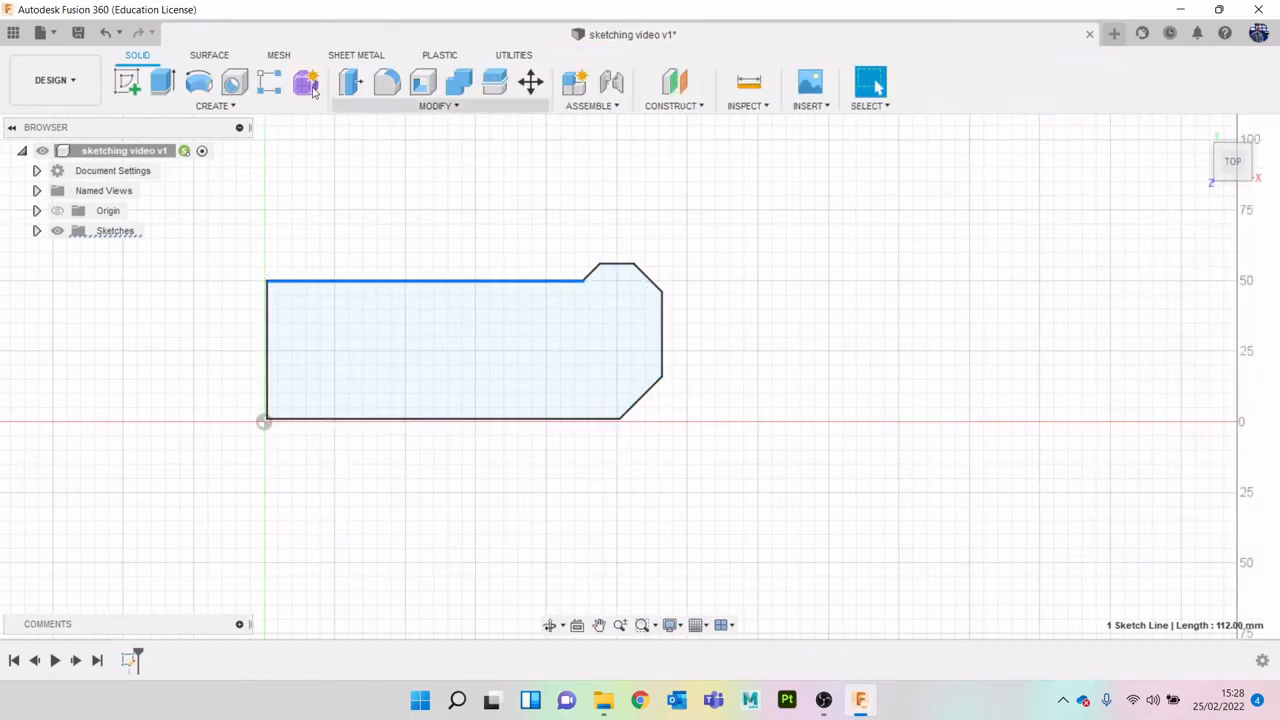
Revolve the closed profile 360 degrees about its short vertical edge beside the origin as a new body
{"action": "left_click", "coordinate": [205, 88]}
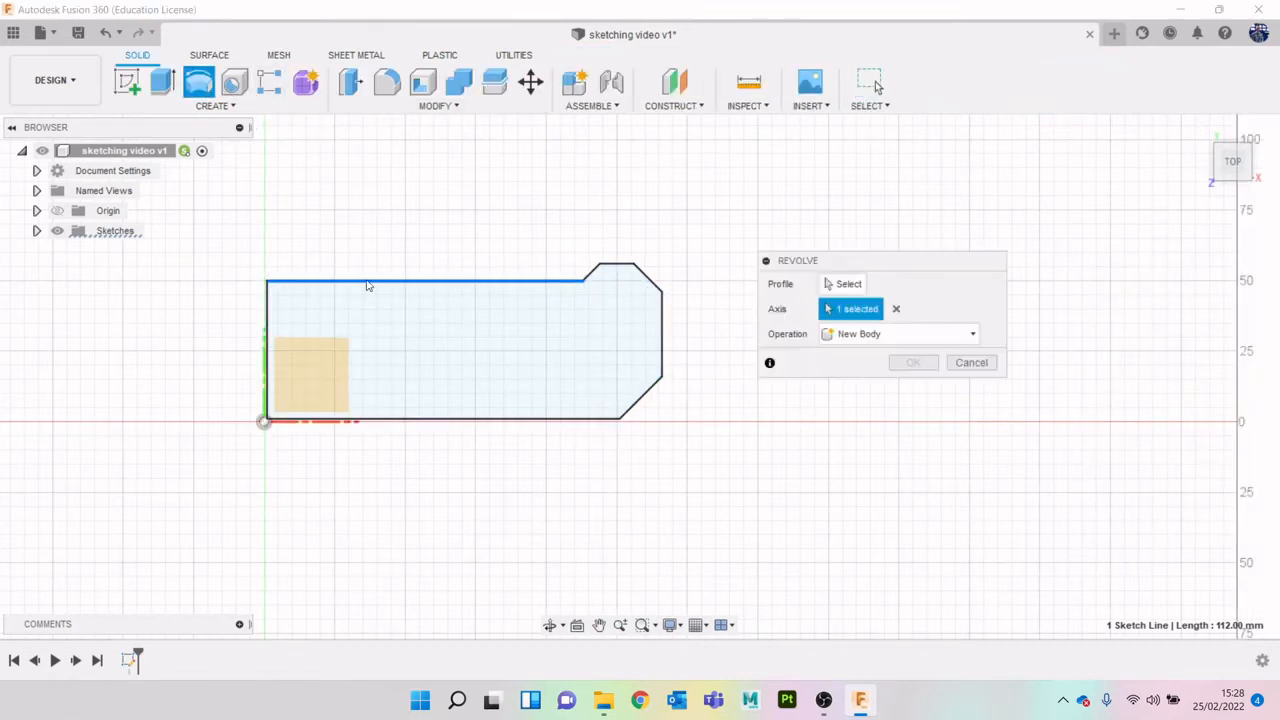
{"action": "left_click", "coordinate": [843, 284]}
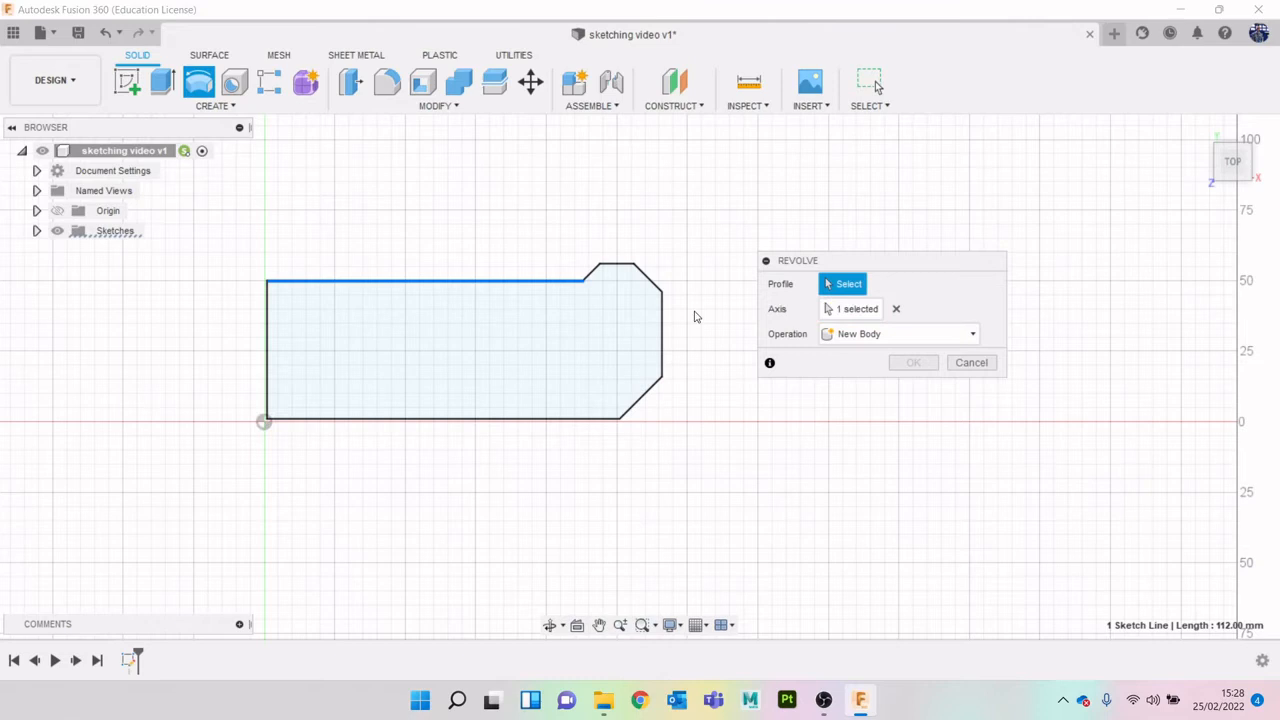
{"action": "left_click", "coordinate": [594, 343]}
{"action": "left_click", "coordinate": [852, 309]}
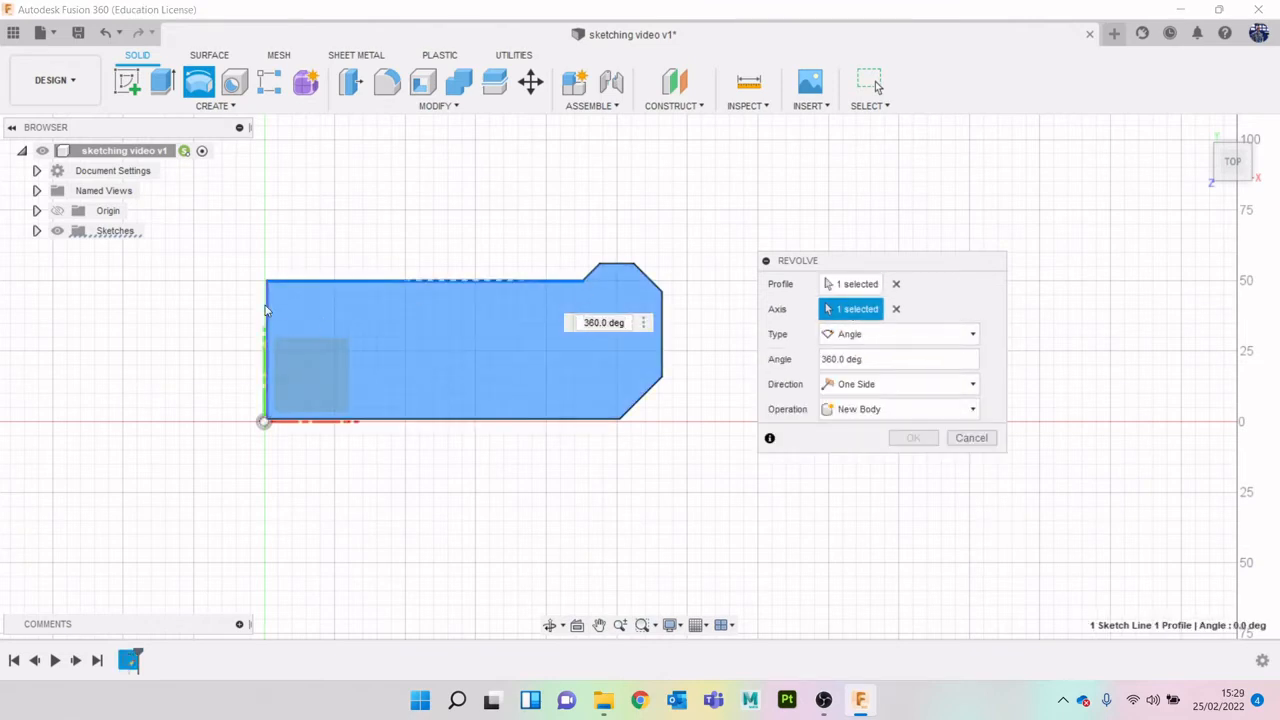
{"action": "left_click", "coordinate": [267, 309]}
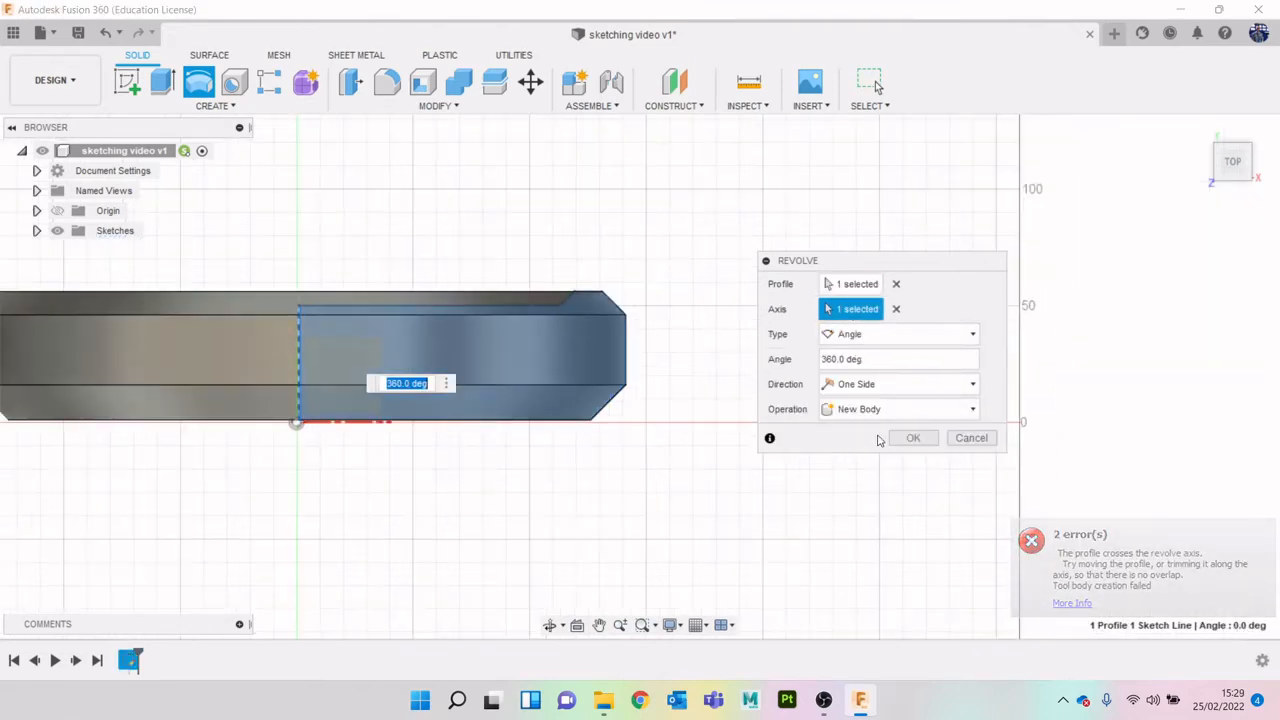
{"action": "left_click", "coordinate": [911, 444]}
Hide the bodies and start a new sketch on the XY plane
{"action": "middle_click_drag", "start_coordinate": [723, 431], "coordinate": [736, 409], "text": "shift"}
{"action": "scroll", "coordinate": [747, 408], "scroll_direction": "down", "scroll_amount": 3}
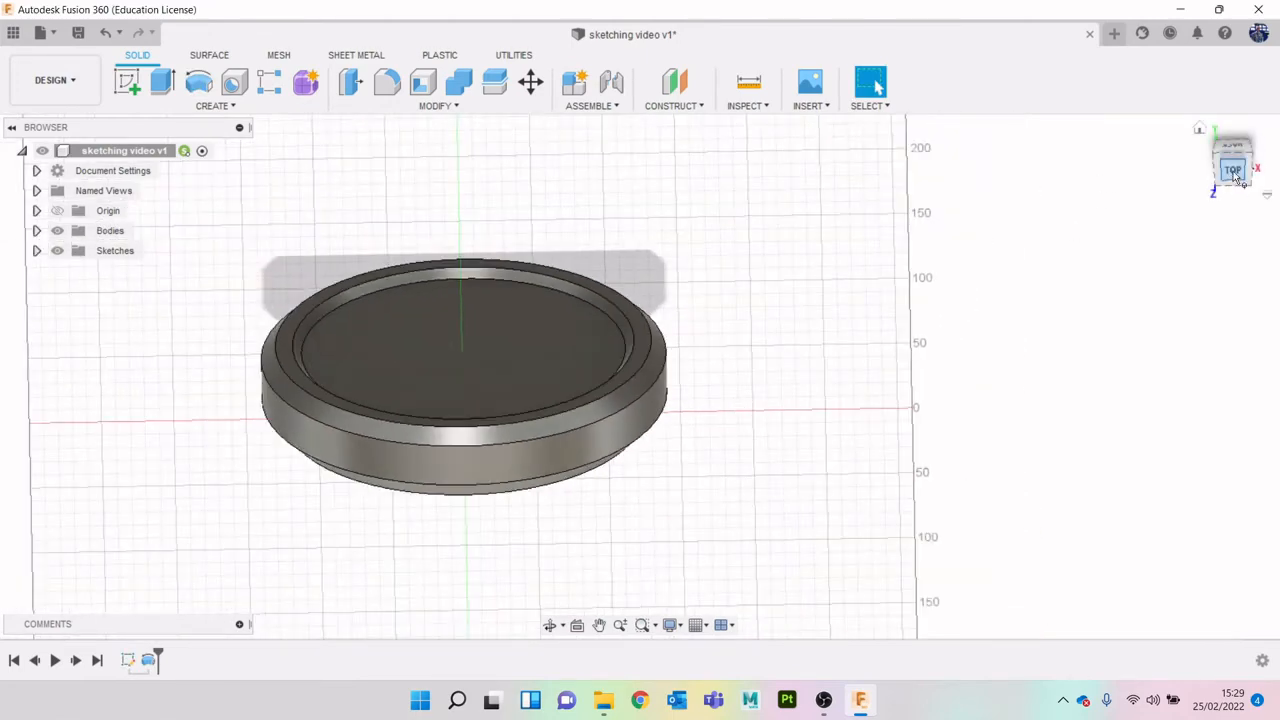
{"action": "mouse_move", "coordinate": [1232, 174]}
{"action": "left_mouse_down"}
{"action": "mouse_move", "coordinate": [1196, 130]}
{"action": "mouse_move", "coordinate": [1215, 166]}
{"action": "left_mouse_up"}
{"action": "left_click", "coordinate": [1218, 166]}
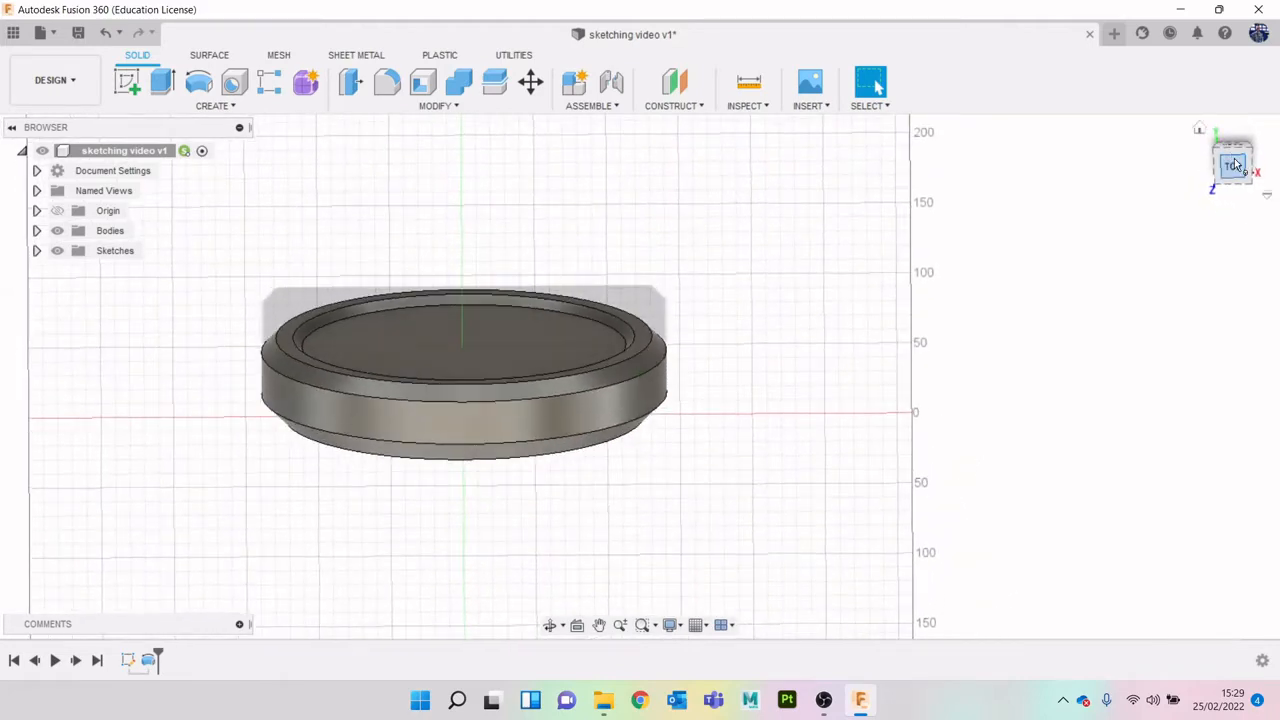
{"action": "left_click", "coordinate": [1232, 166]}
{"action": "left_click_drag", "start_coordinate": [1232, 166], "coordinate": [1229, 176]}
{"action": "left_click", "coordinate": [57, 230]}
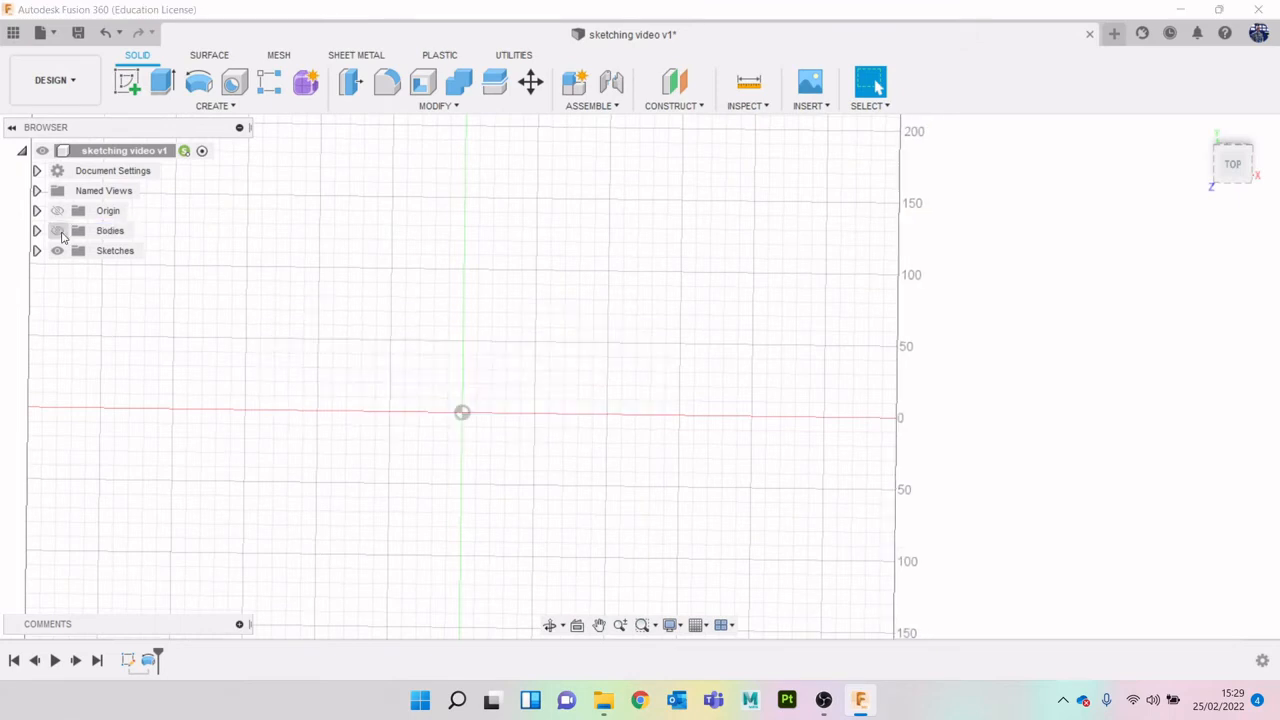
{"action": "left_click", "coordinate": [127, 81]}
{"action": "left_click", "coordinate": [508, 362]}
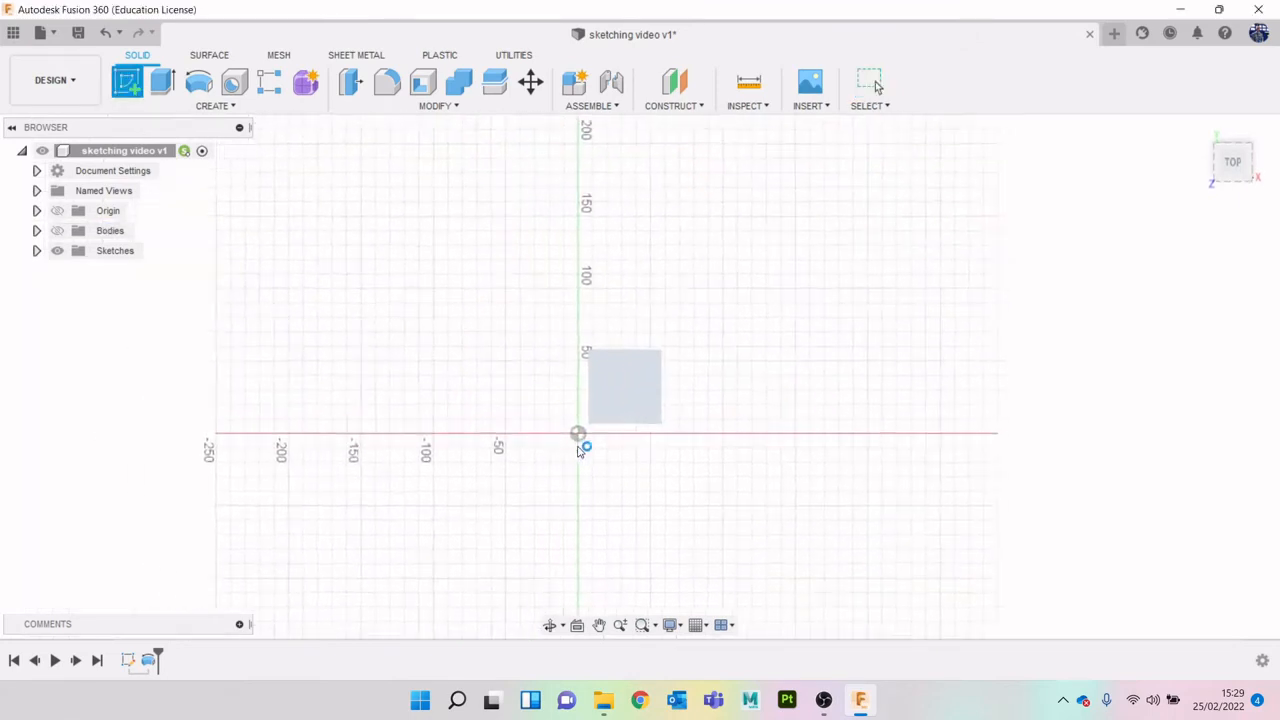
{"action": "left_click_drag", "start_coordinate": [650, 484], "coordinate": [566, 462]}
{"action": "key", "text": "Escape"}
Sketch a two-point rectangle about 130 by 70 mm, extending up and to the right from the origin
{"action": "key", "text": "r"}
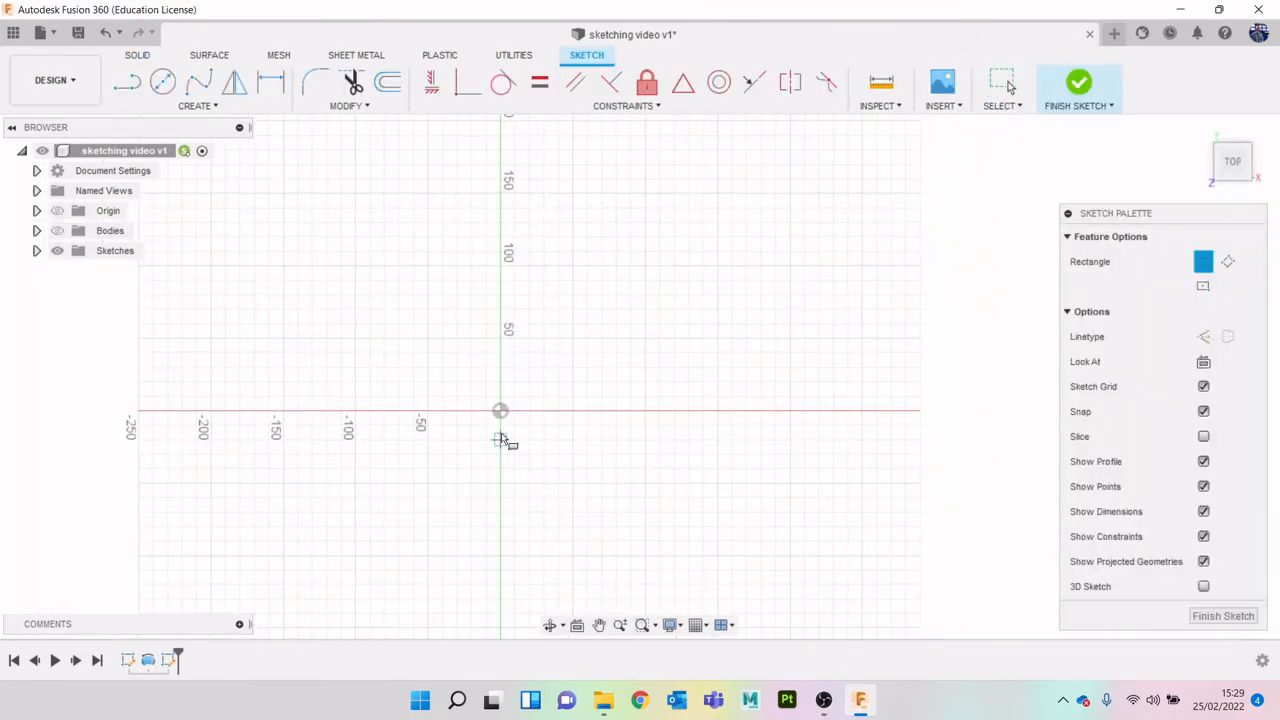
{"action": "left_click", "coordinate": [500, 411]}
{"action": "left_click", "coordinate": [689, 310]}
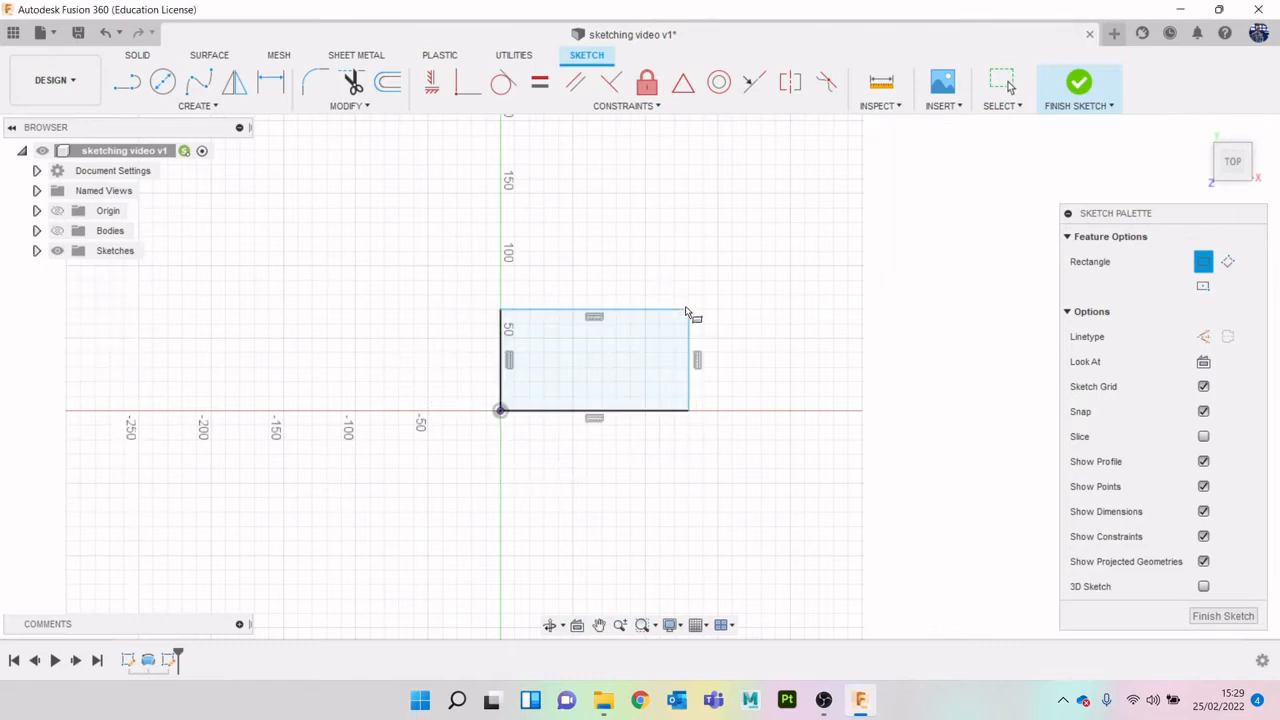
{"action": "key", "text": "d"}
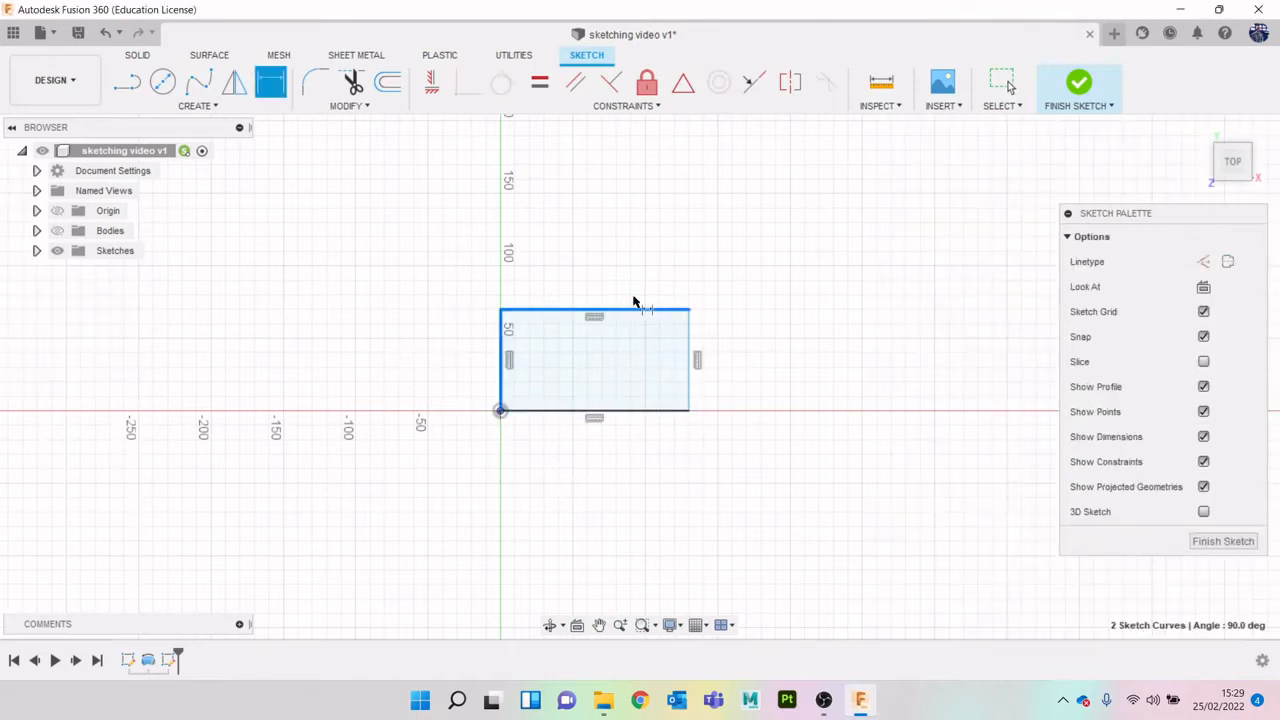
{"action": "left_click", "coordinate": [638, 309]}
{"action": "key", "text": "Escape"}
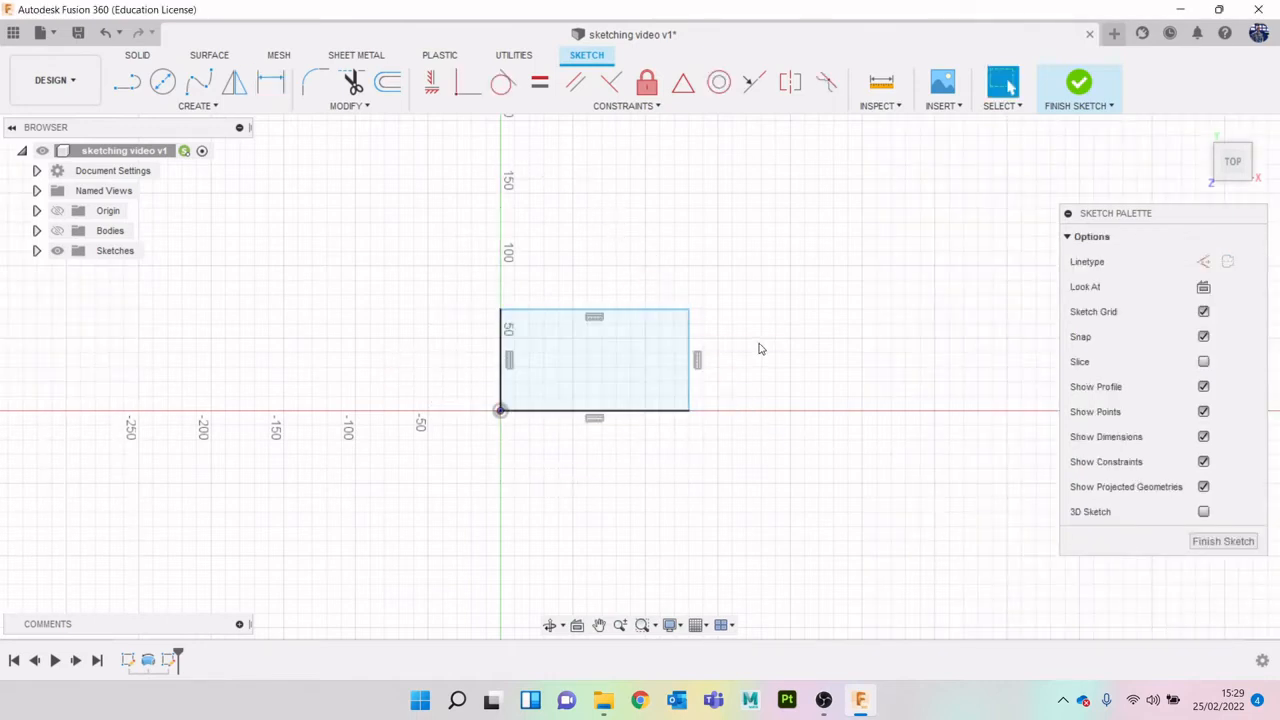
Dimension the rectangle's upper edge using the expression 100+39
{"action": "key", "text": "d"}
{"action": "left_click", "coordinate": [645, 310]}
{"action": "left_click", "coordinate": [665, 273]}
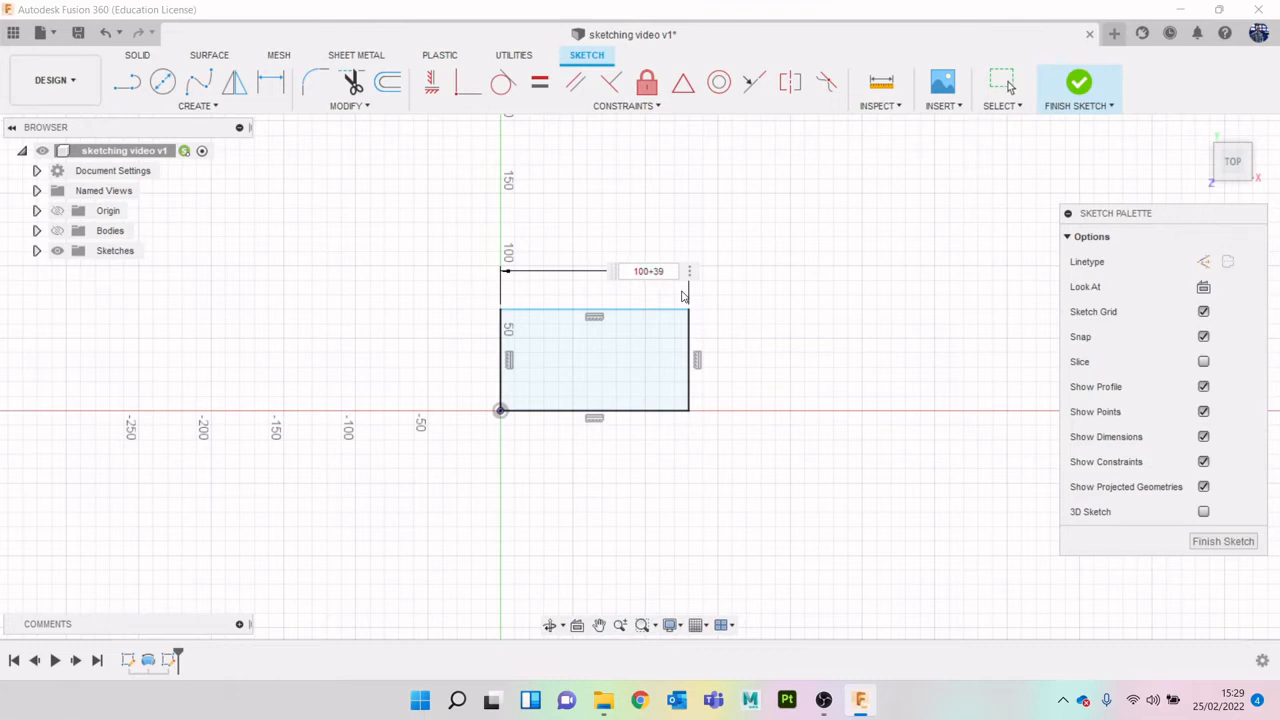
{"action": "type", "text": "100+39"}
{"action": "key", "text": "Return"}
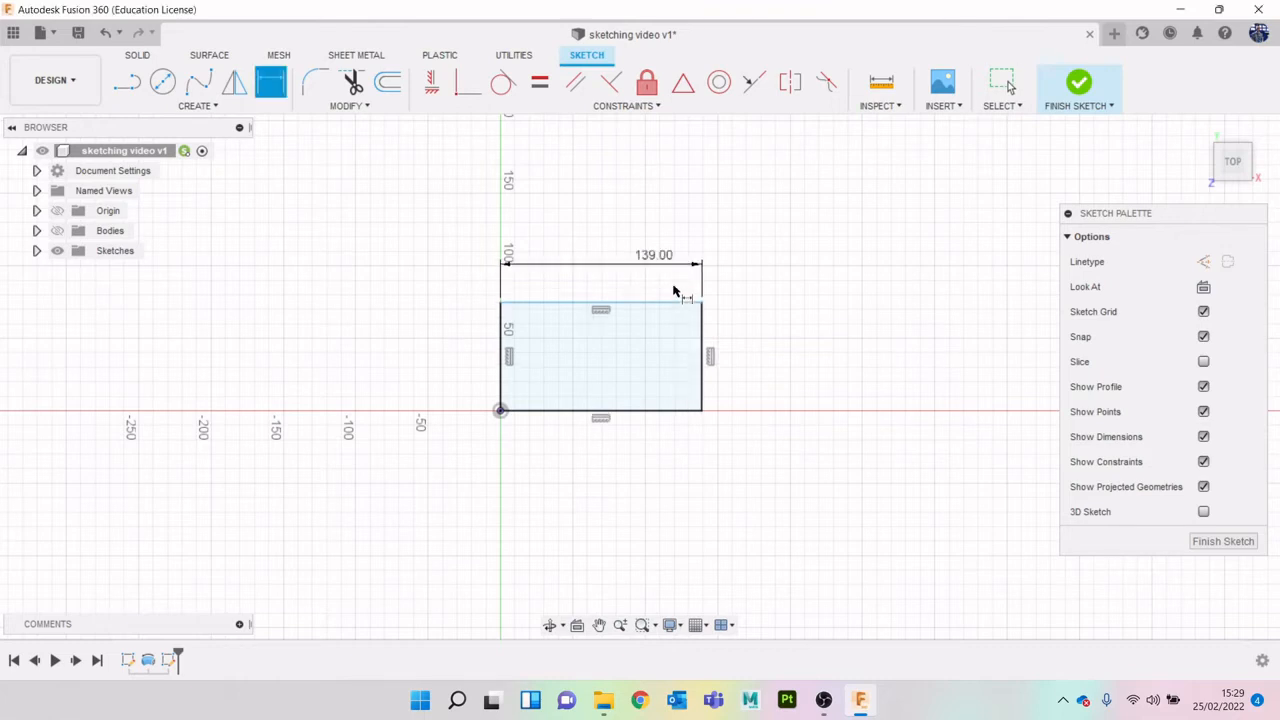
Set the rectangle's width dimension with the expression 10*30
{"action": "double_click", "coordinate": [654, 256]}
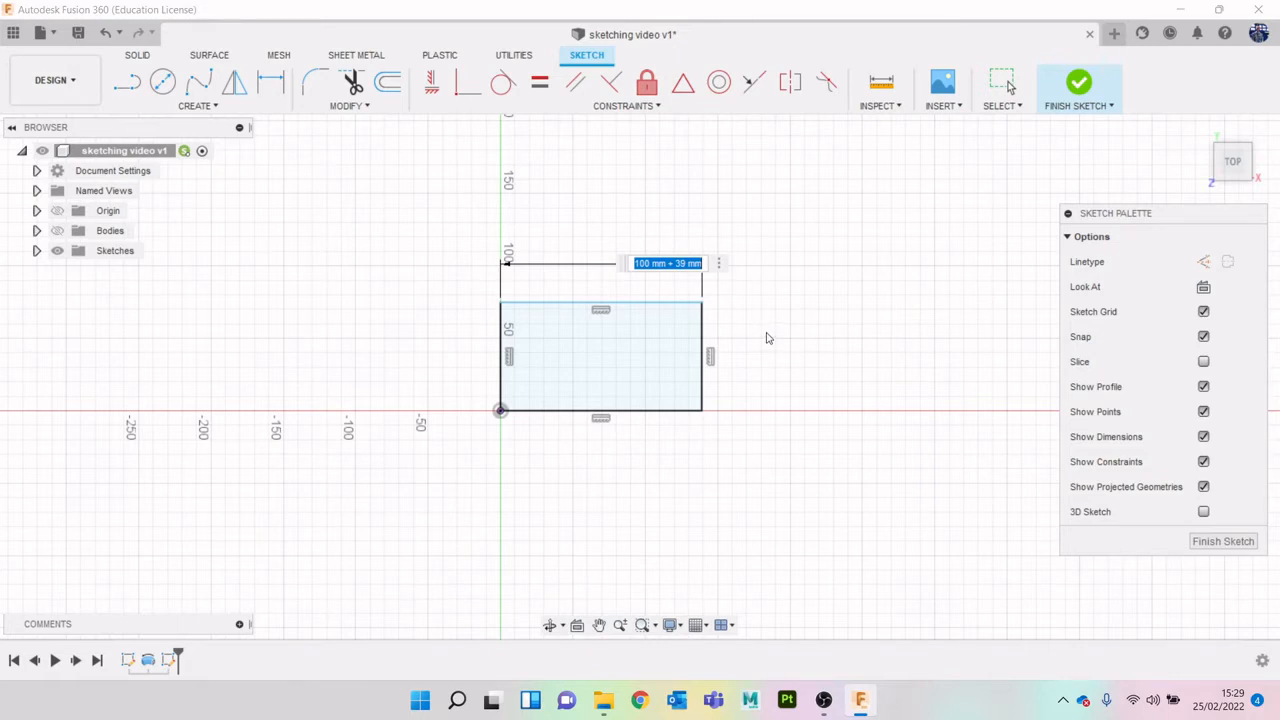
{"action": "type", "text": "10"}
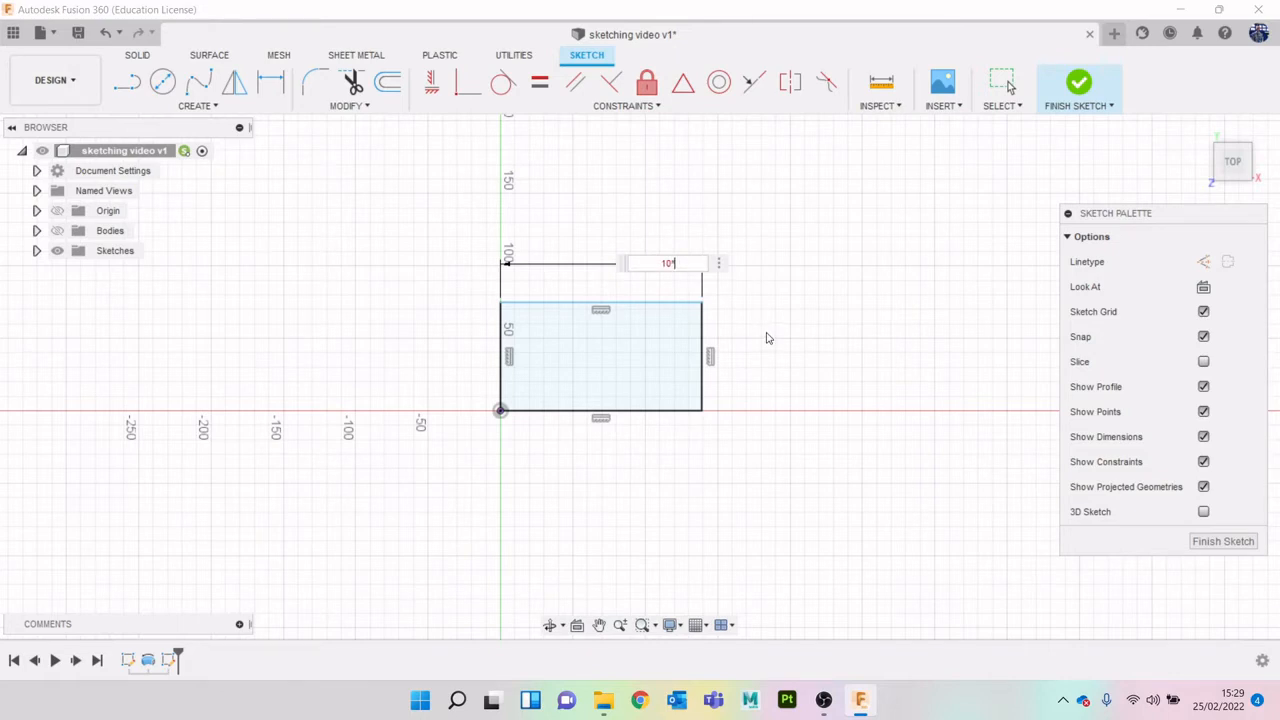
{"action": "type", "text": "*30"}
{"action": "key", "text": "Return"}
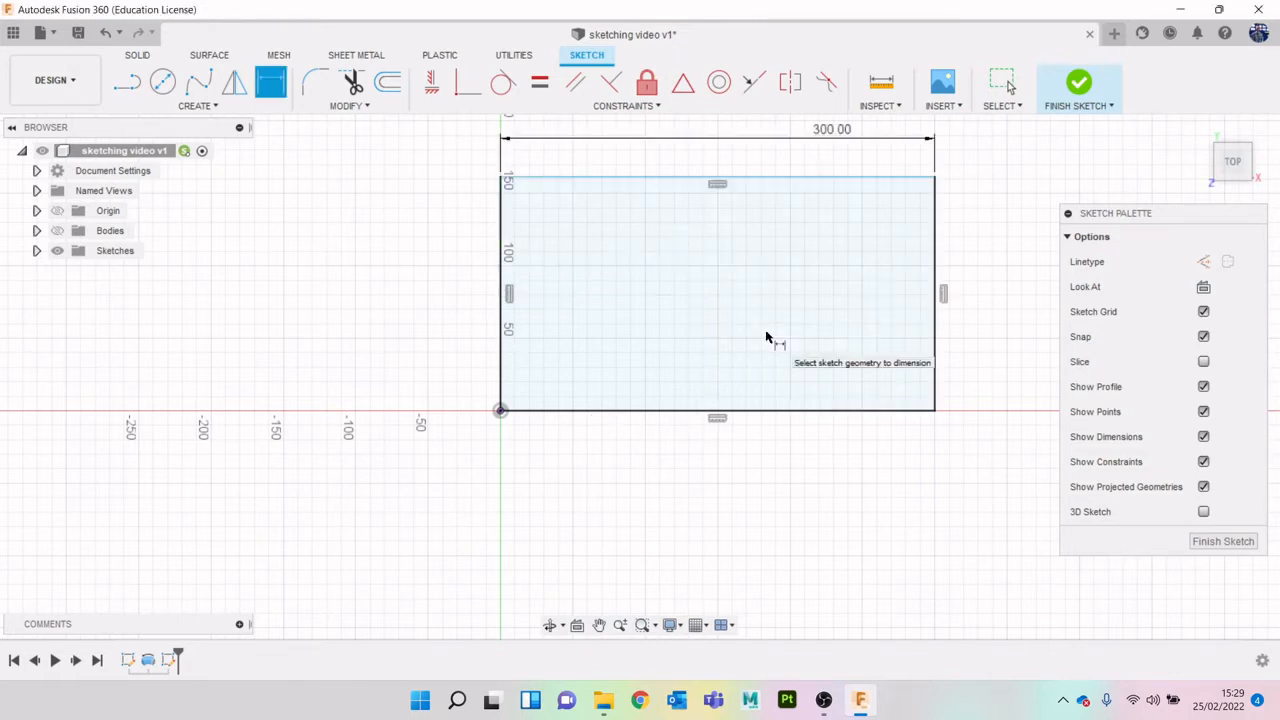
Reopen the rectangle's width dimension to inspect its stored expression, then close it without editing
{"action": "scroll", "coordinate": [766, 338], "scroll_direction": "down", "scroll_amount": 4}
{"action": "double_click", "coordinate": [803, 231]}
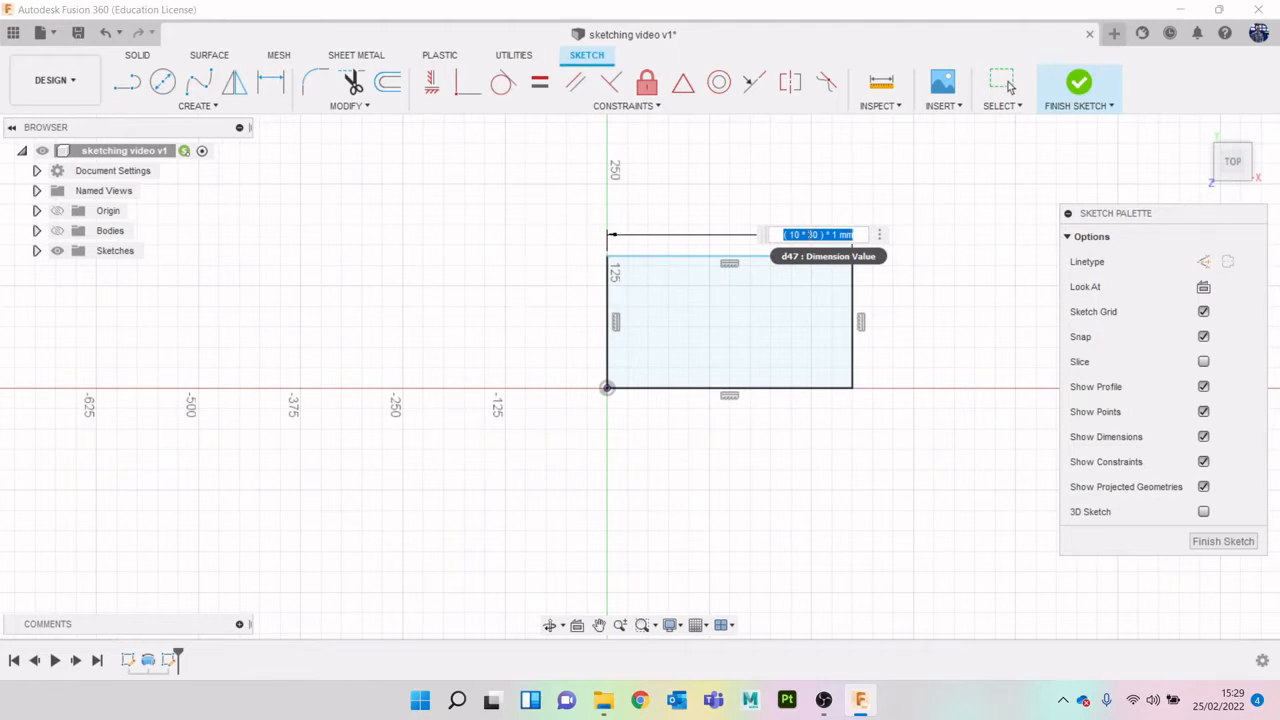
{"action": "key", "text": "Return"}
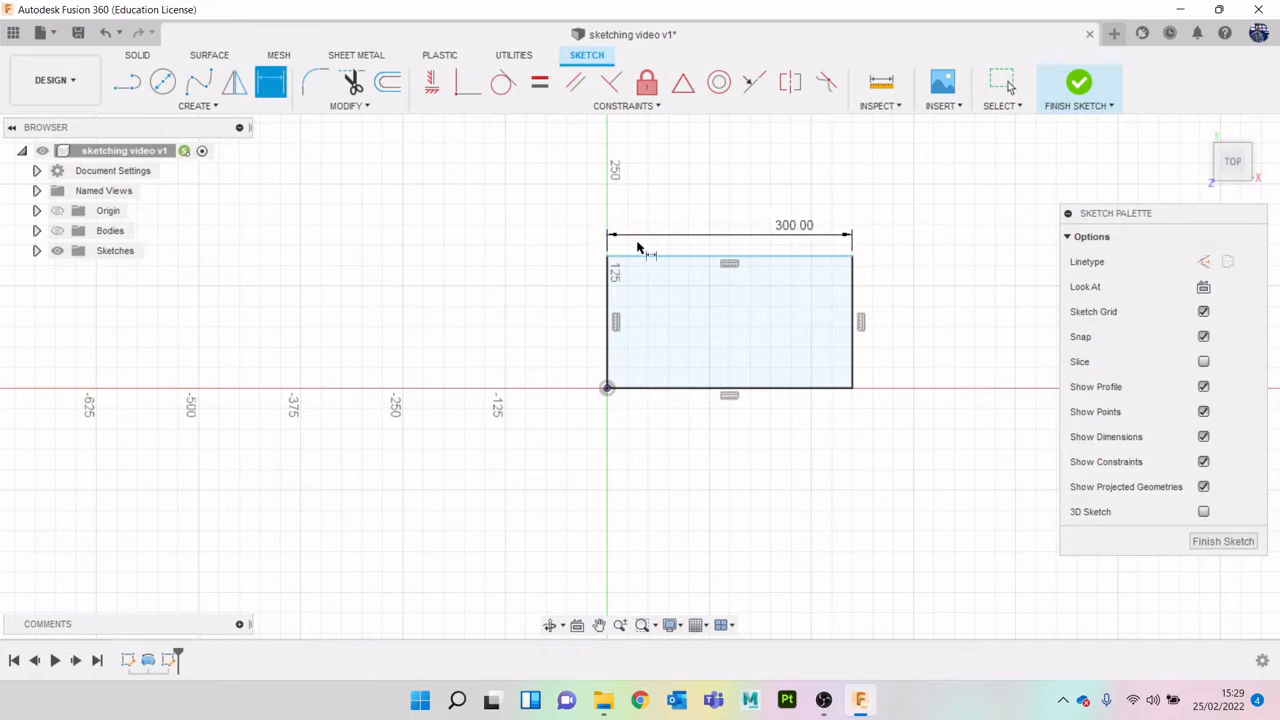
Delete the whole rectangle together with its dimension
{"action": "key", "text": "Escape"}
{"action": "left_click_drag", "start_coordinate": [552, 188], "coordinate": [932, 512]}
{"action": "key", "text": "Delete"}
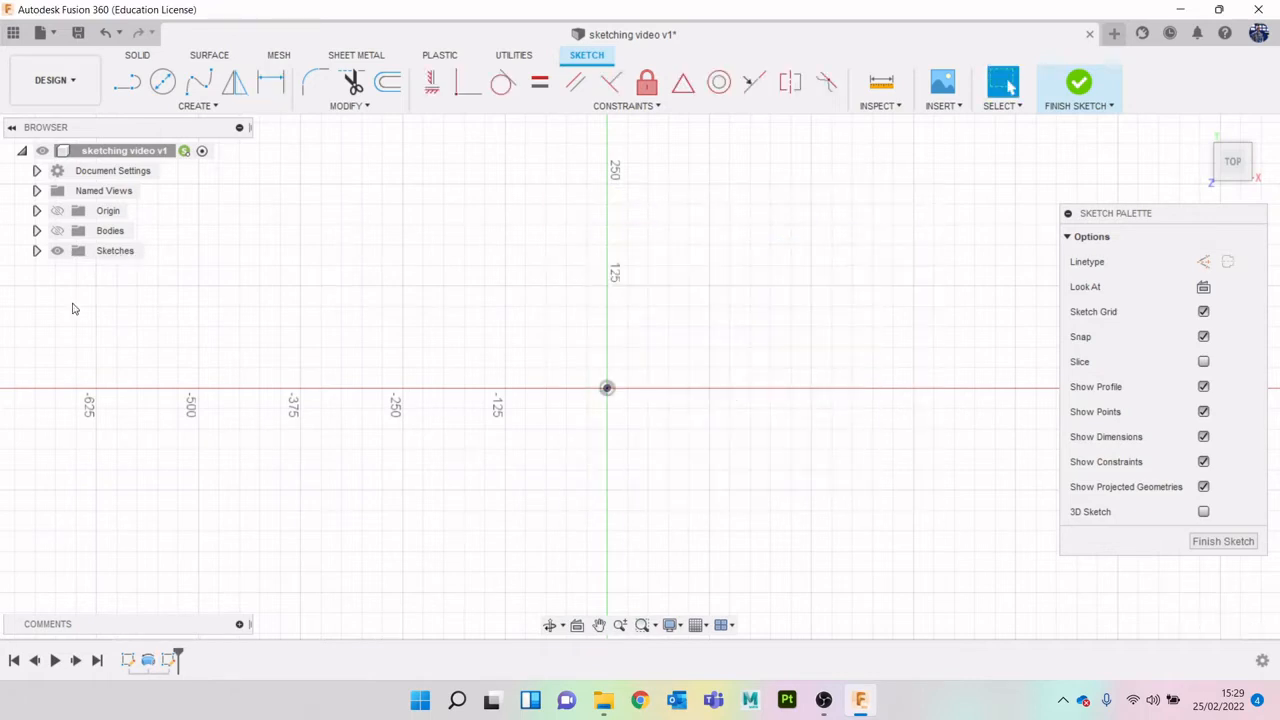
Show the bodies again and finish the sketch
{"action": "left_click", "coordinate": [58, 231]}
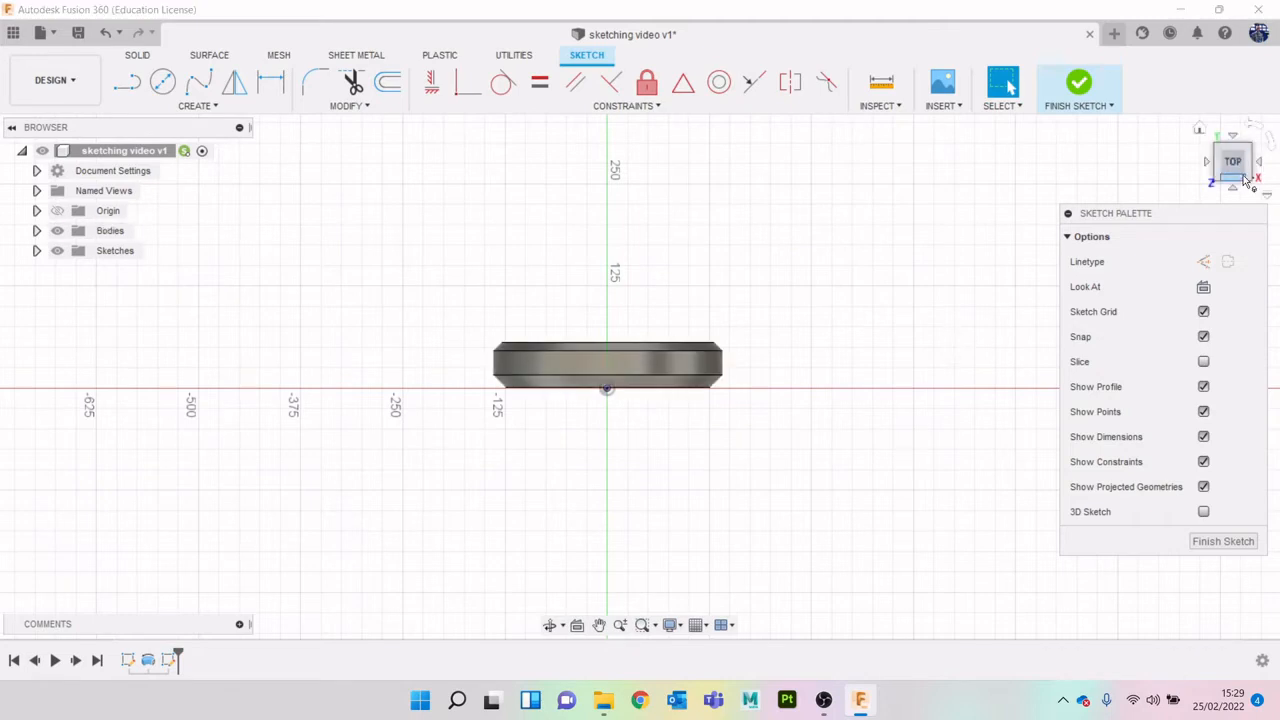
{"action": "left_click_drag", "start_coordinate": [1233, 168], "coordinate": [1228, 188]}
{"action": "scroll", "coordinate": [585, 390], "scroll_direction": "up", "scroll_amount": 1}
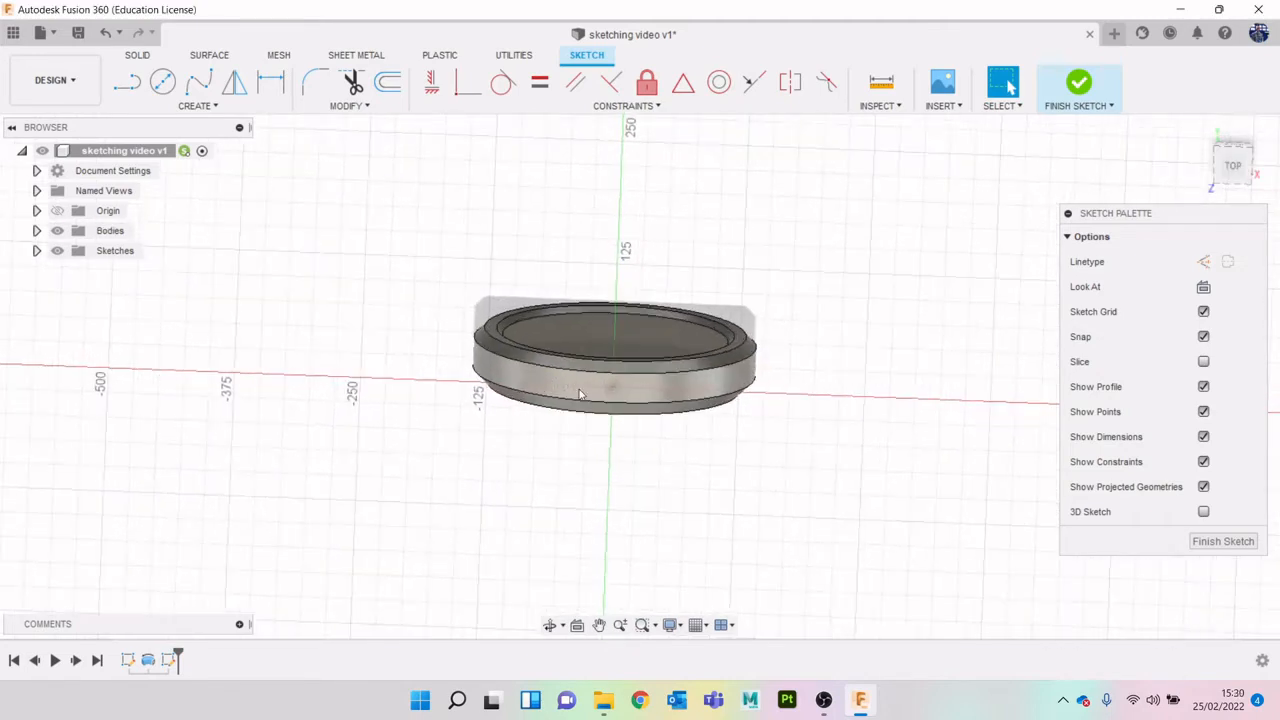
{"action": "left_click", "coordinate": [1232, 166]}
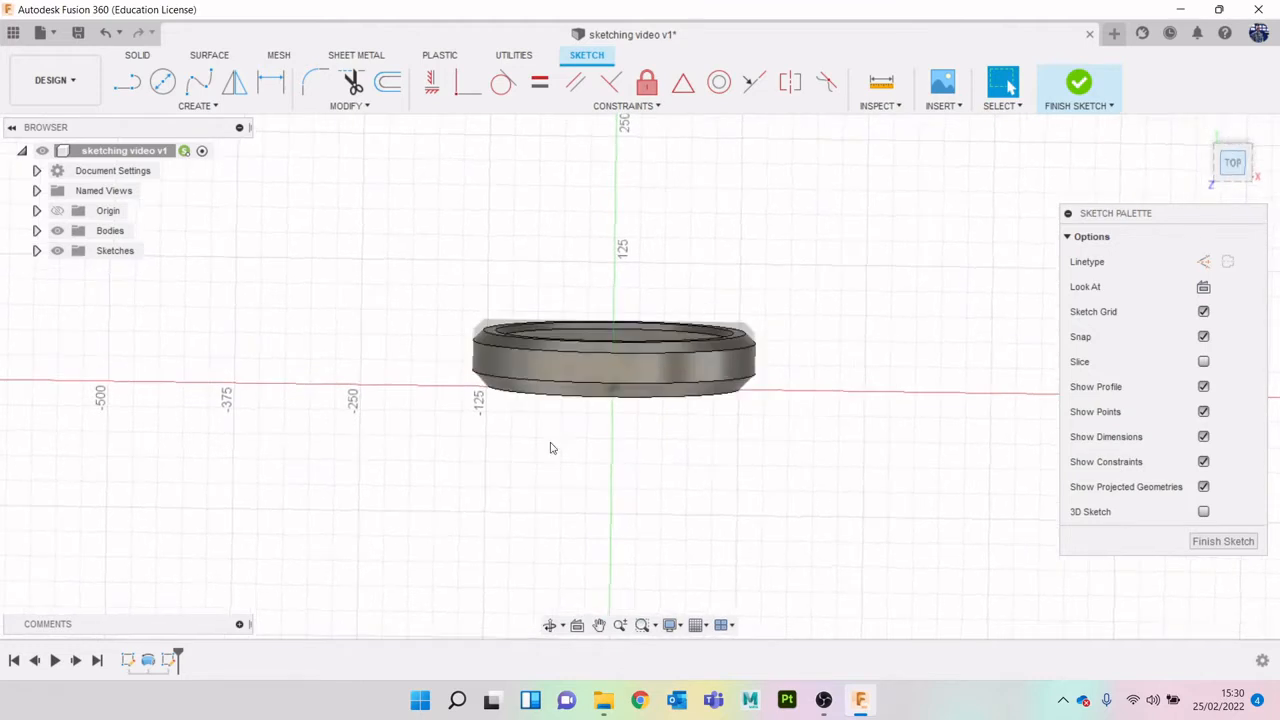
{"action": "left_click", "coordinate": [1072, 106]}
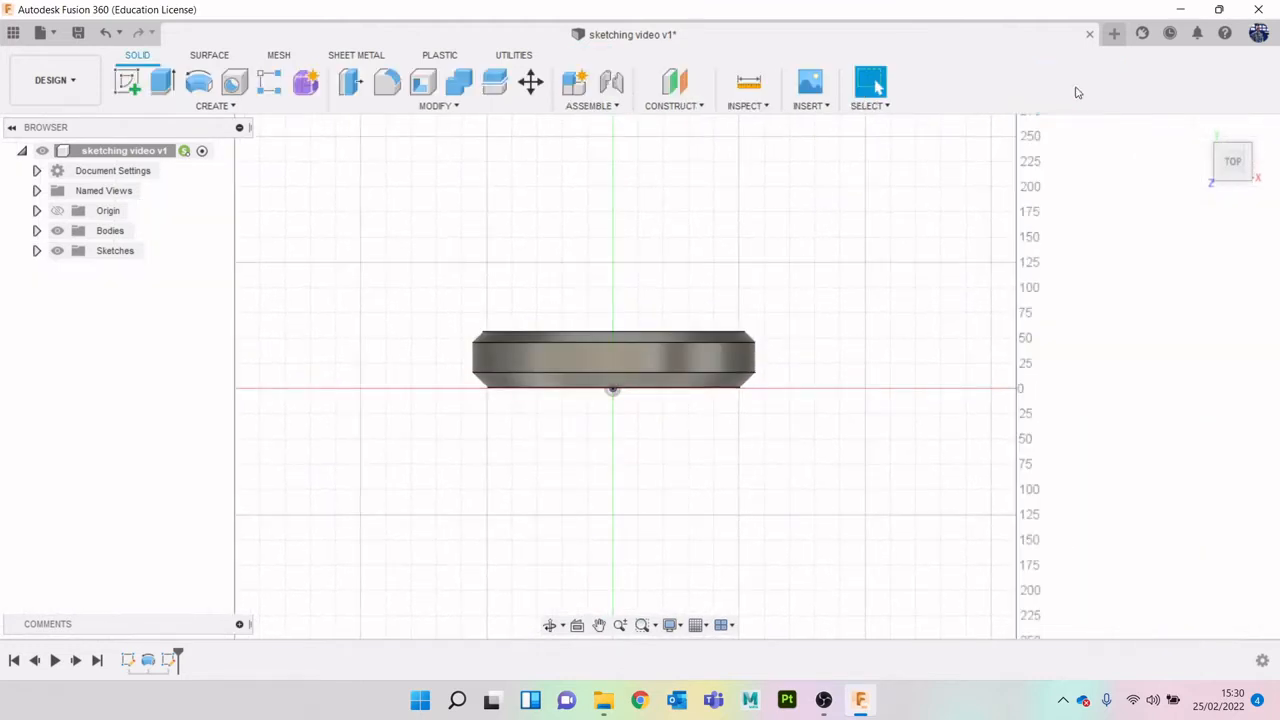
Measure the outer cylindrical face of the revolved body
{"action": "left_click_drag", "start_coordinate": [1234, 166], "coordinate": [1244, 185]}
{"action": "scroll", "coordinate": [667, 462], "scroll_direction": "up", "scroll_amount": 1}
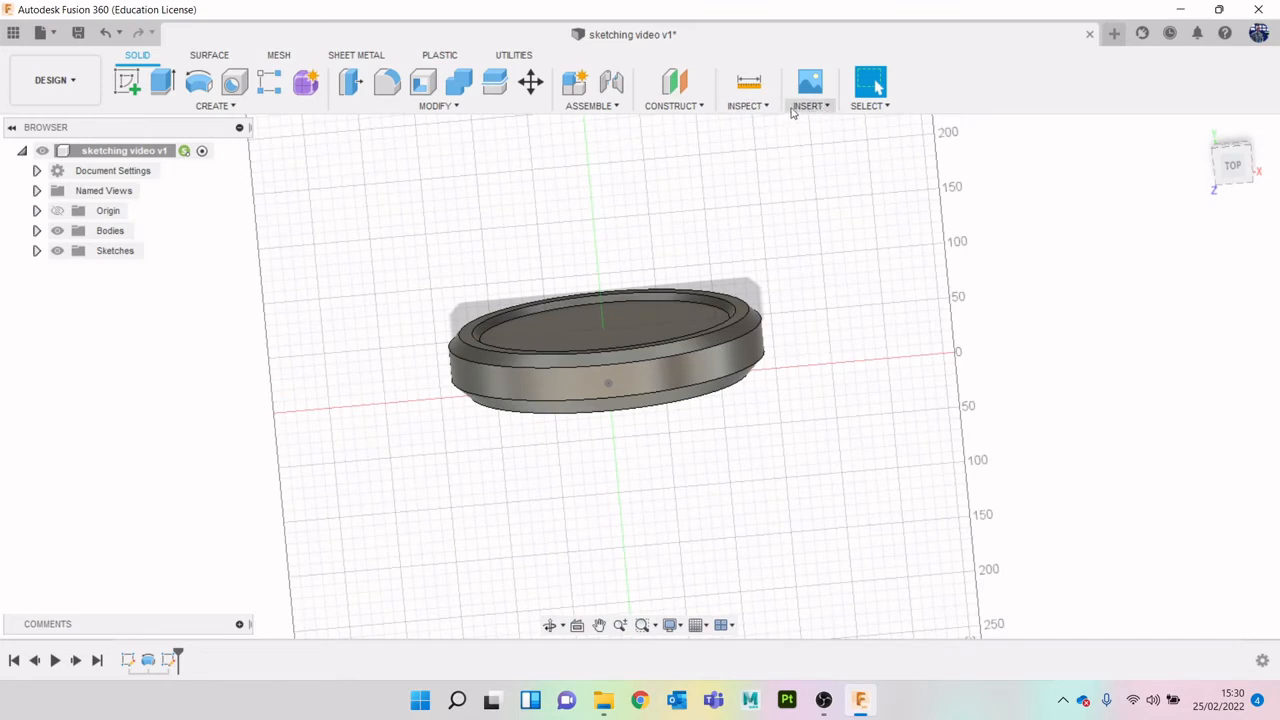
{"action": "left_click", "coordinate": [748, 105]}
{"action": "left_click", "coordinate": [757, 124]}
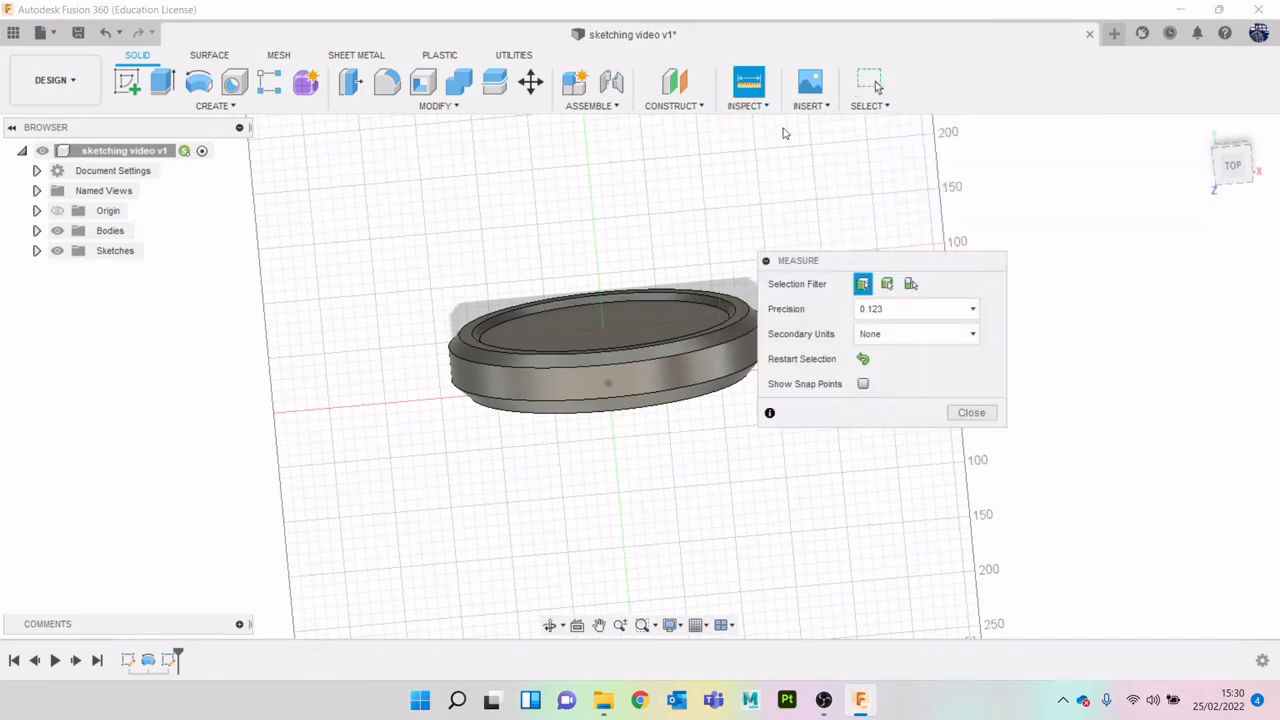
{"action": "left_click", "coordinate": [659, 384]}
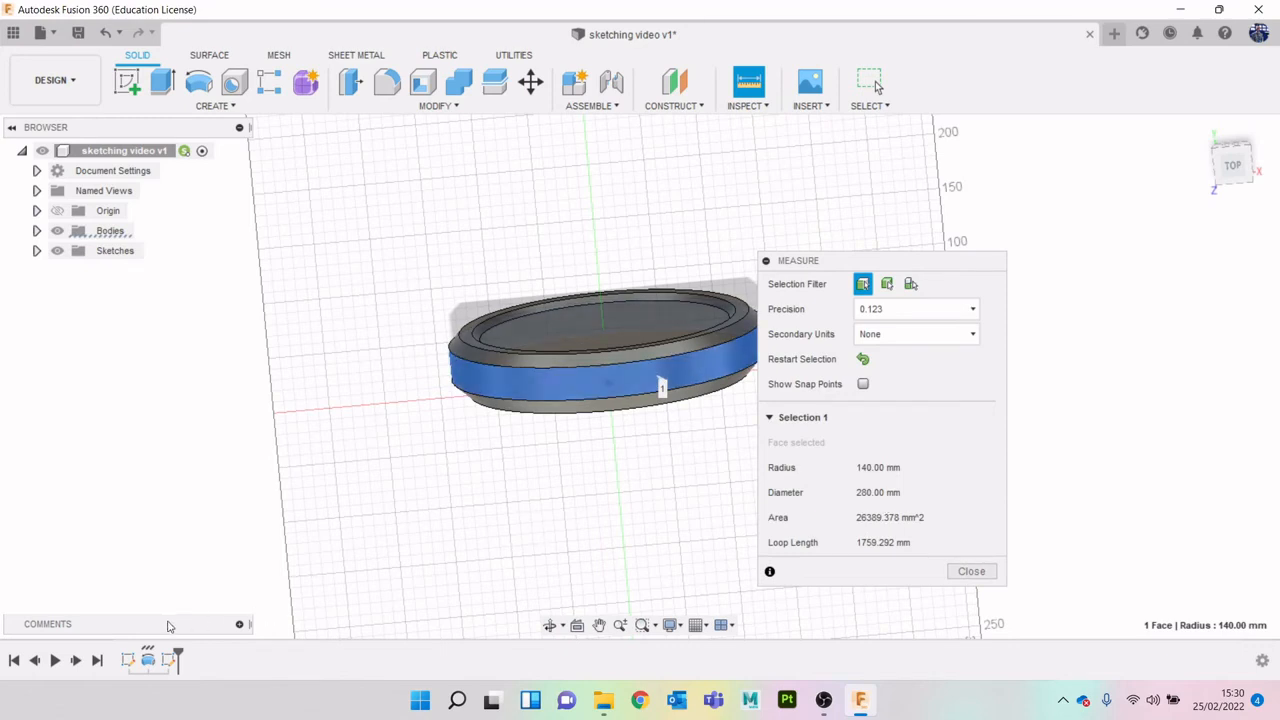
Post a design comment reading 280 and shift the comments area slightly upward
{"action": "left_click", "coordinate": [239, 625]}
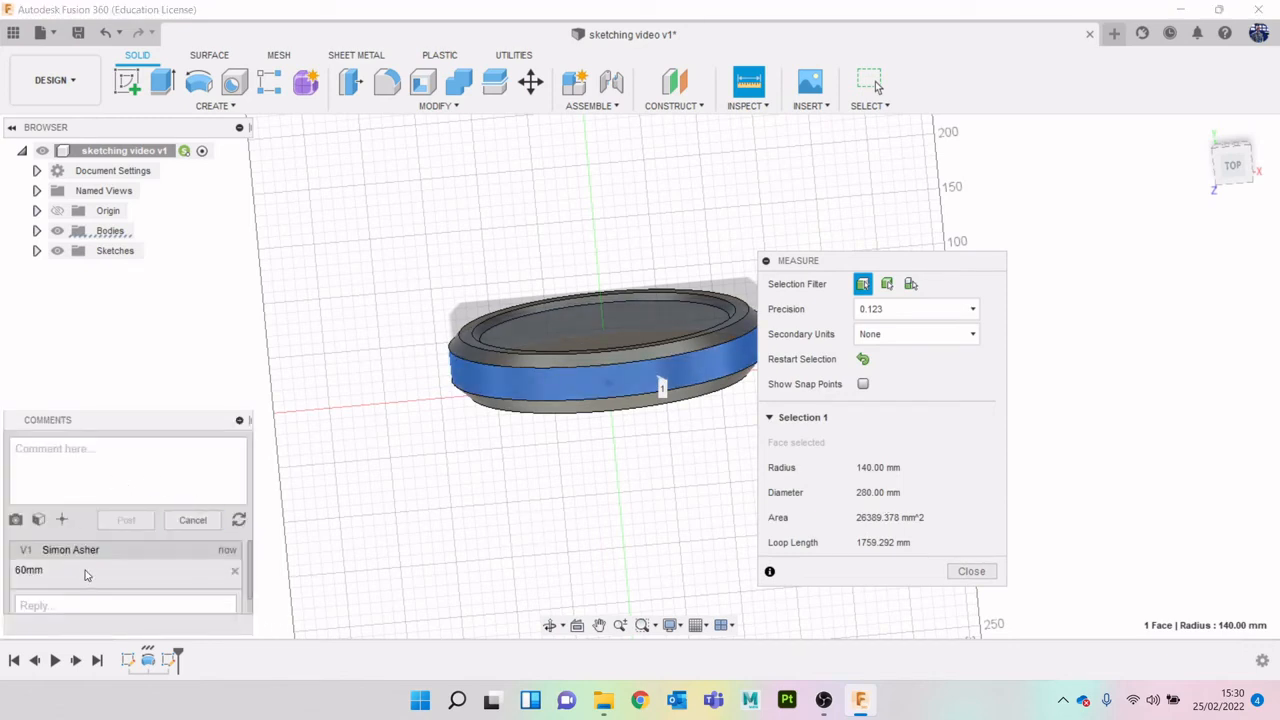
{"action": "type", "text": "280"}
{"action": "left_click", "coordinate": [126, 520]}
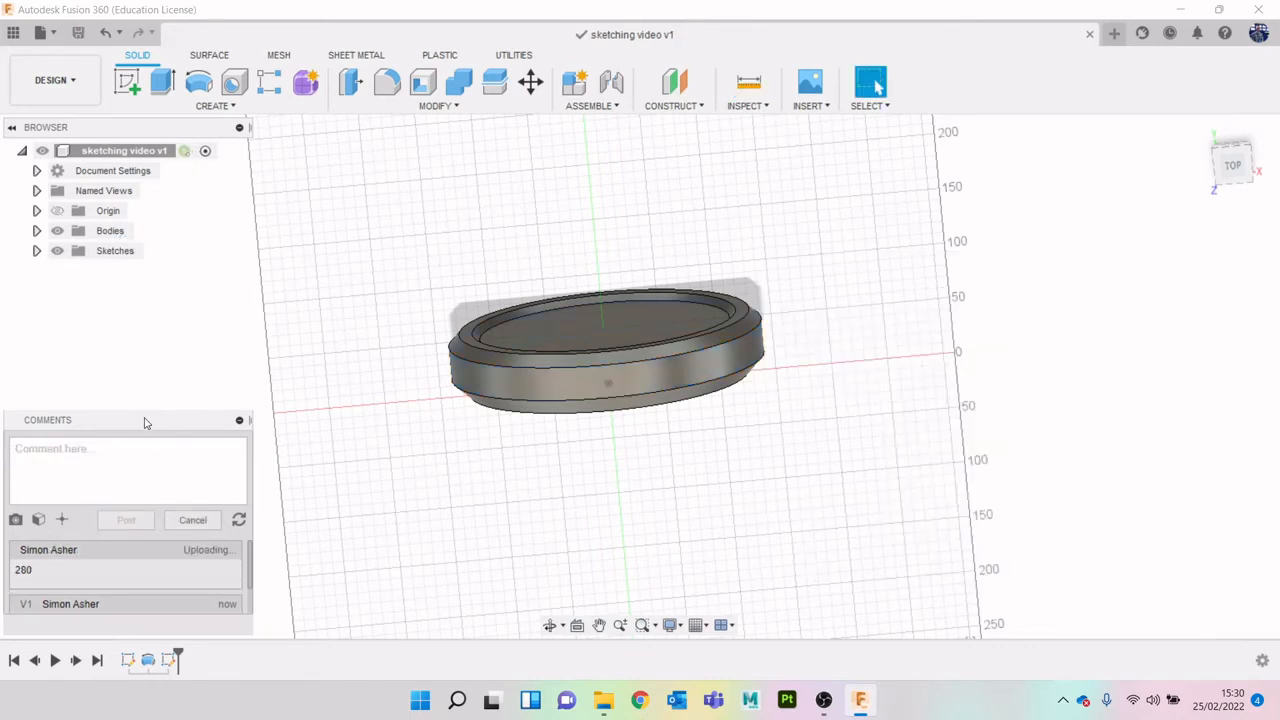
{"action": "left_click_drag", "start_coordinate": [128, 423], "coordinate": [127, 397]}
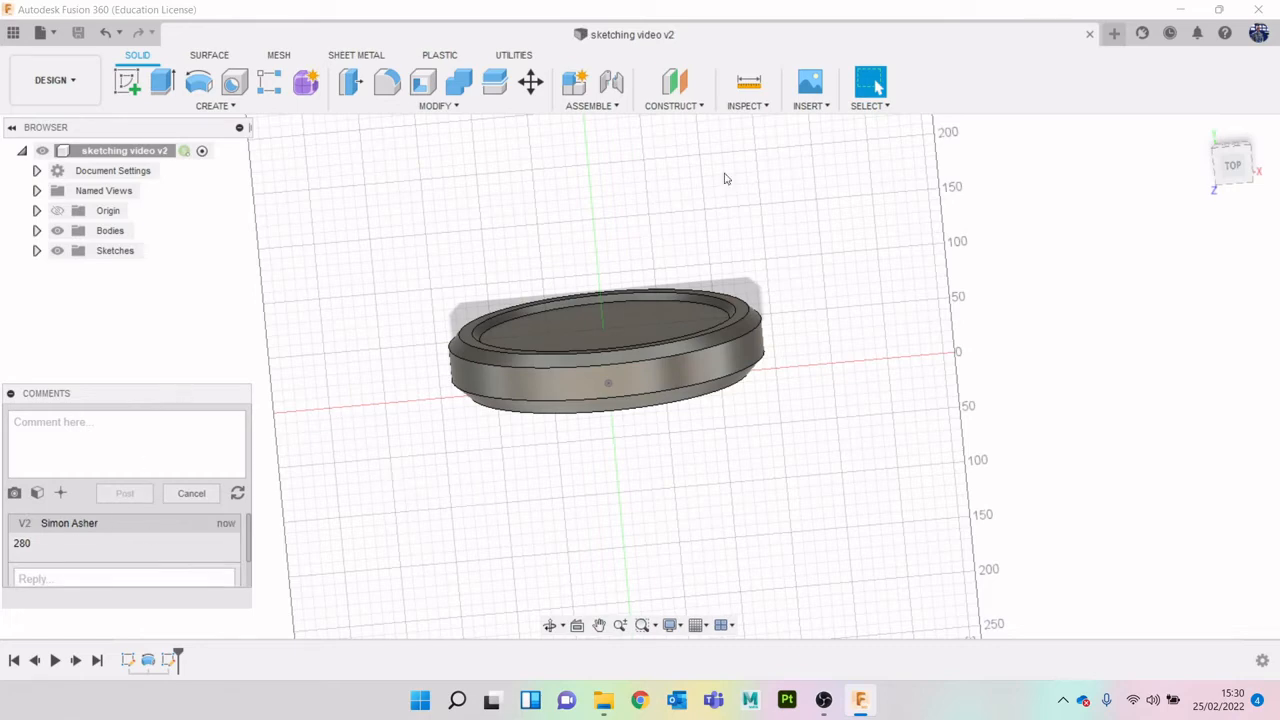
Create a construction plane tangent to the revolved body's outer cylindrical face at 0 degrees
{"action": "left_click", "coordinate": [674, 104]}
{"action": "left_click", "coordinate": [635, 378]}
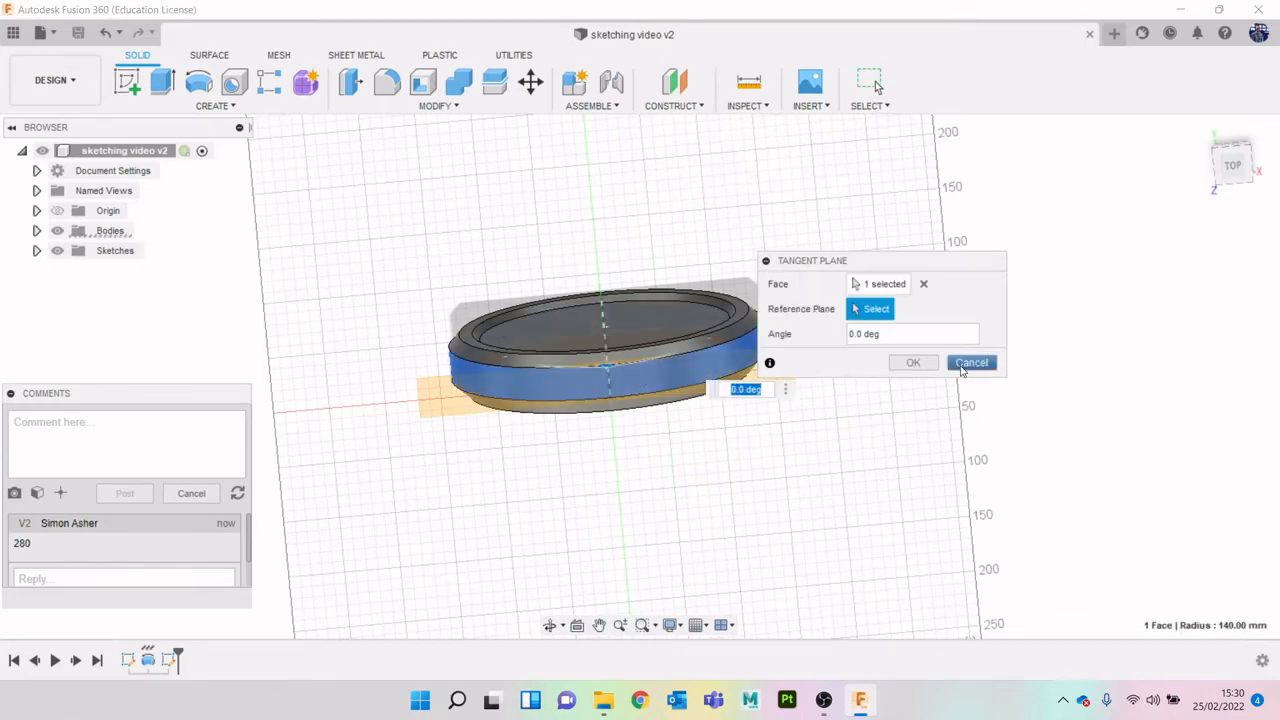
{"action": "key", "text": "Return"}
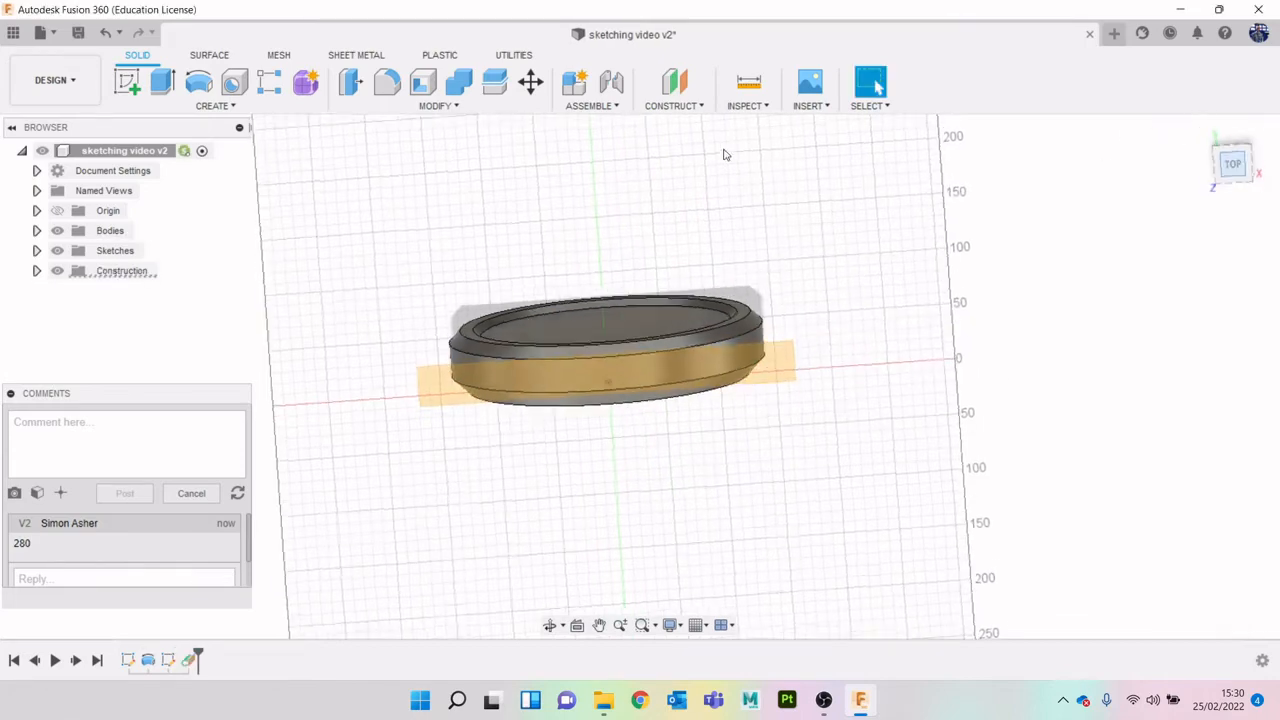
Start a sketch on the tangent construction plane and project the revolved body's outline into it using the body selection filter
{"action": "left_click", "coordinate": [127, 82]}
{"action": "left_click", "coordinate": [620, 351]}
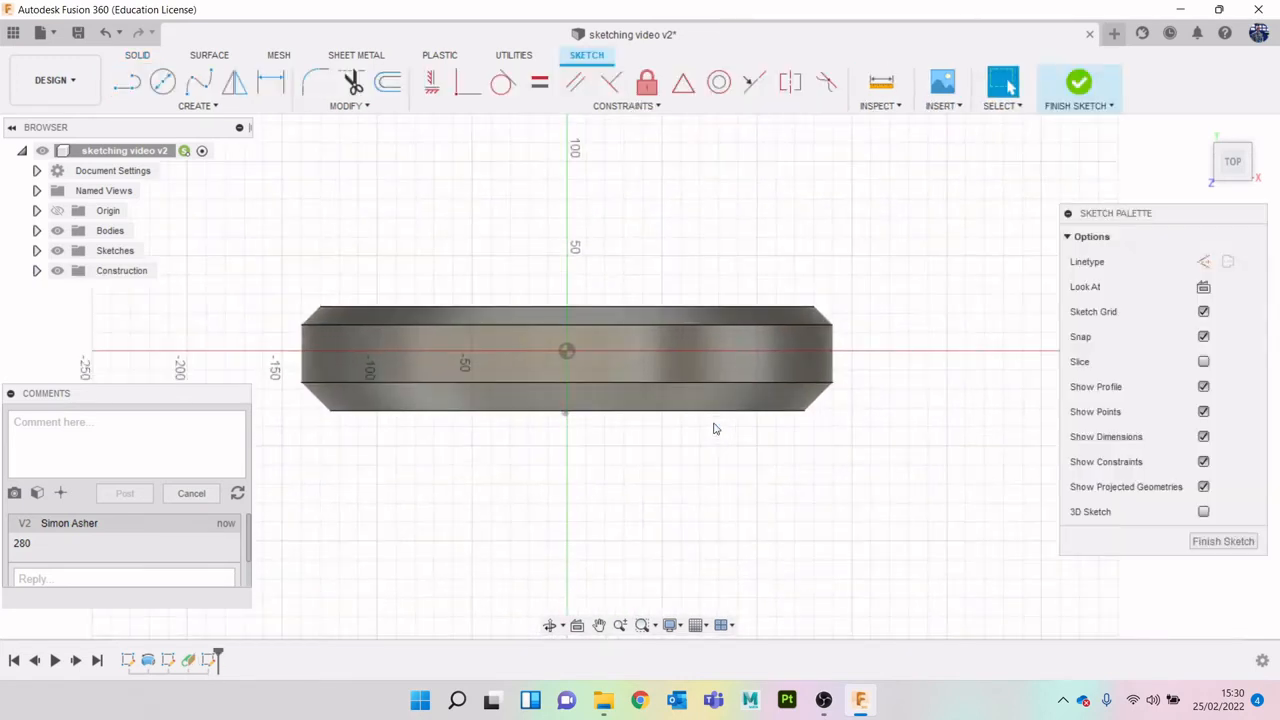
{"action": "left_click", "coordinate": [197, 105]}
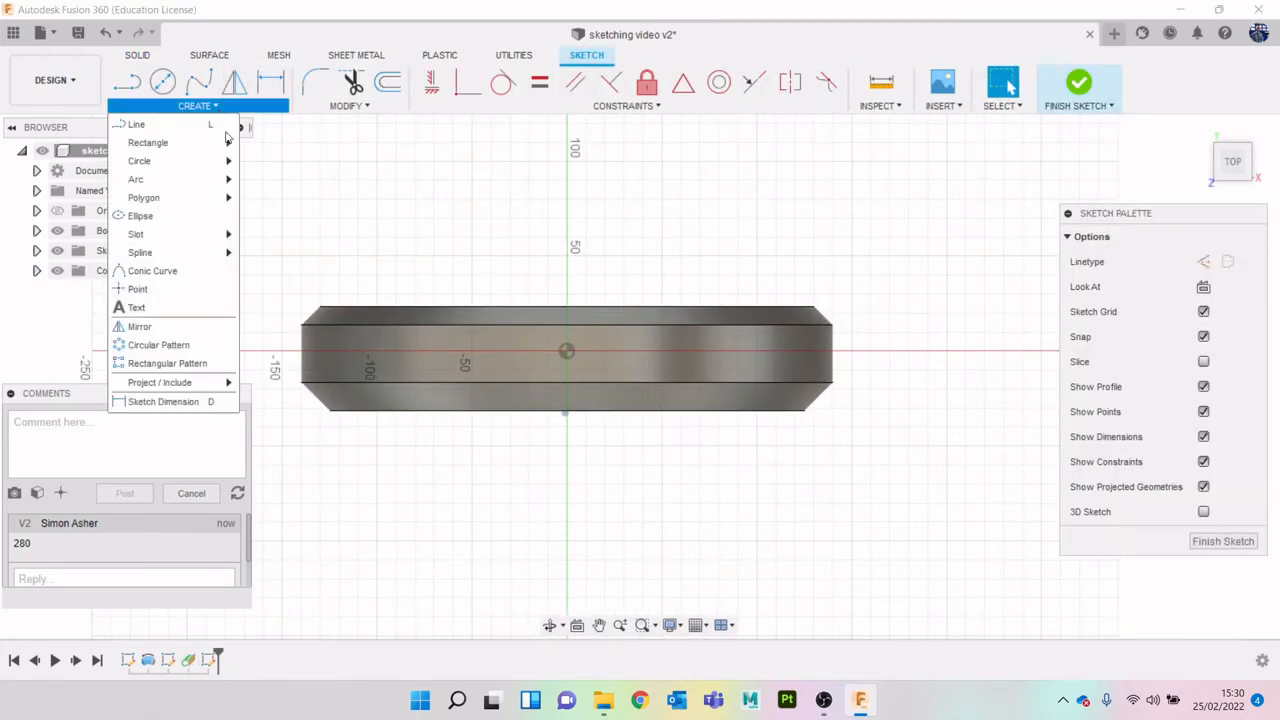
{"action": "mouse_move", "coordinate": [177, 390]}
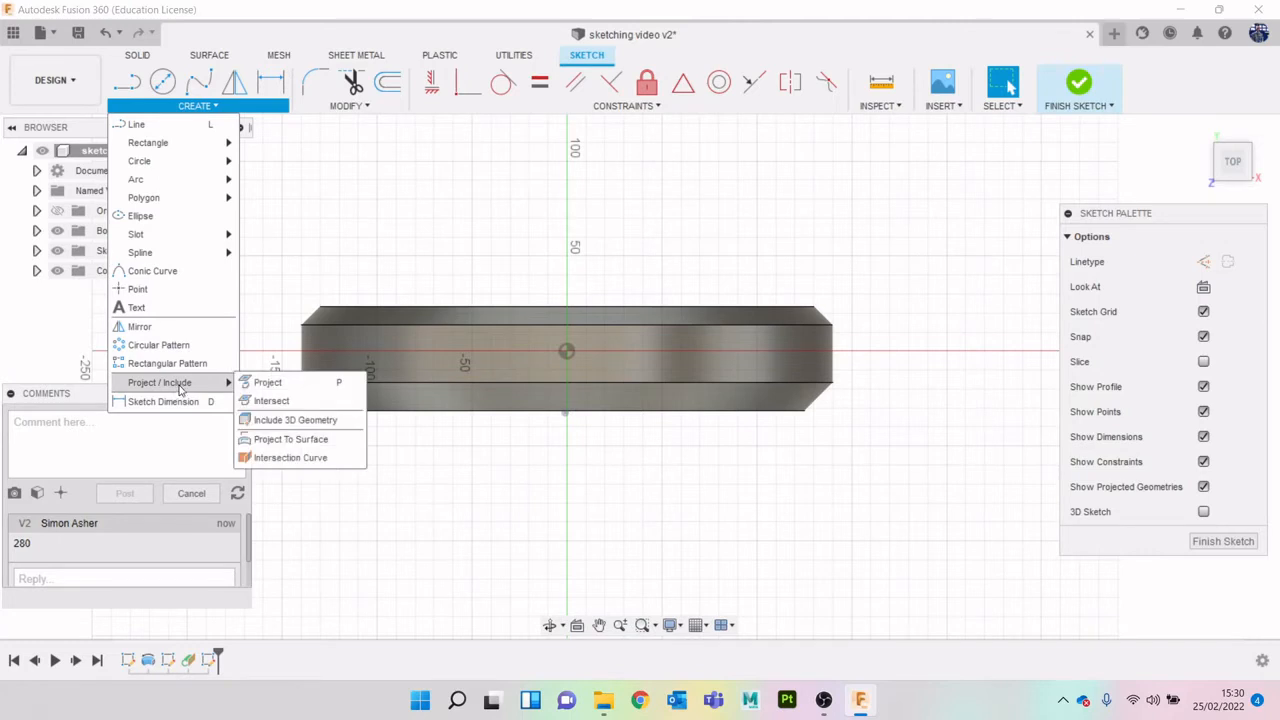
{"action": "left_click", "coordinate": [342, 385]}
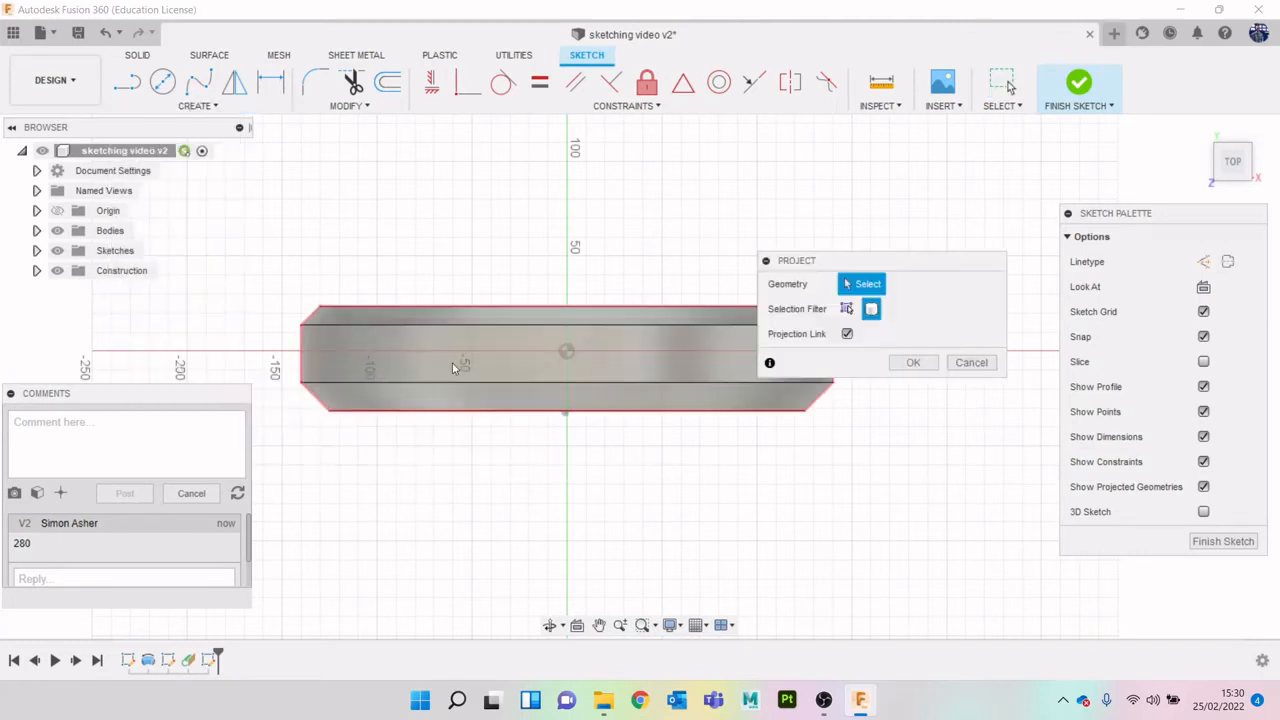
{"action": "scroll", "coordinate": [457, 366], "scroll_direction": "down", "scroll_amount": 3}
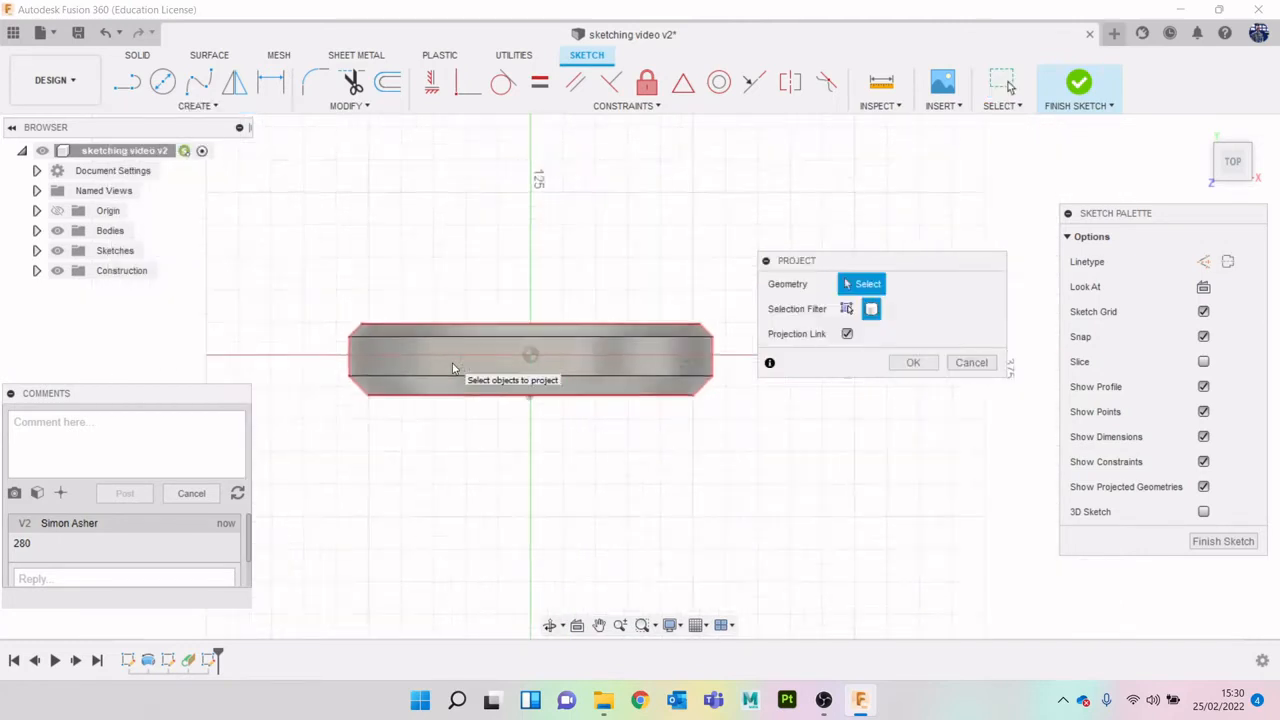
{"action": "left_click", "coordinate": [848, 309]}
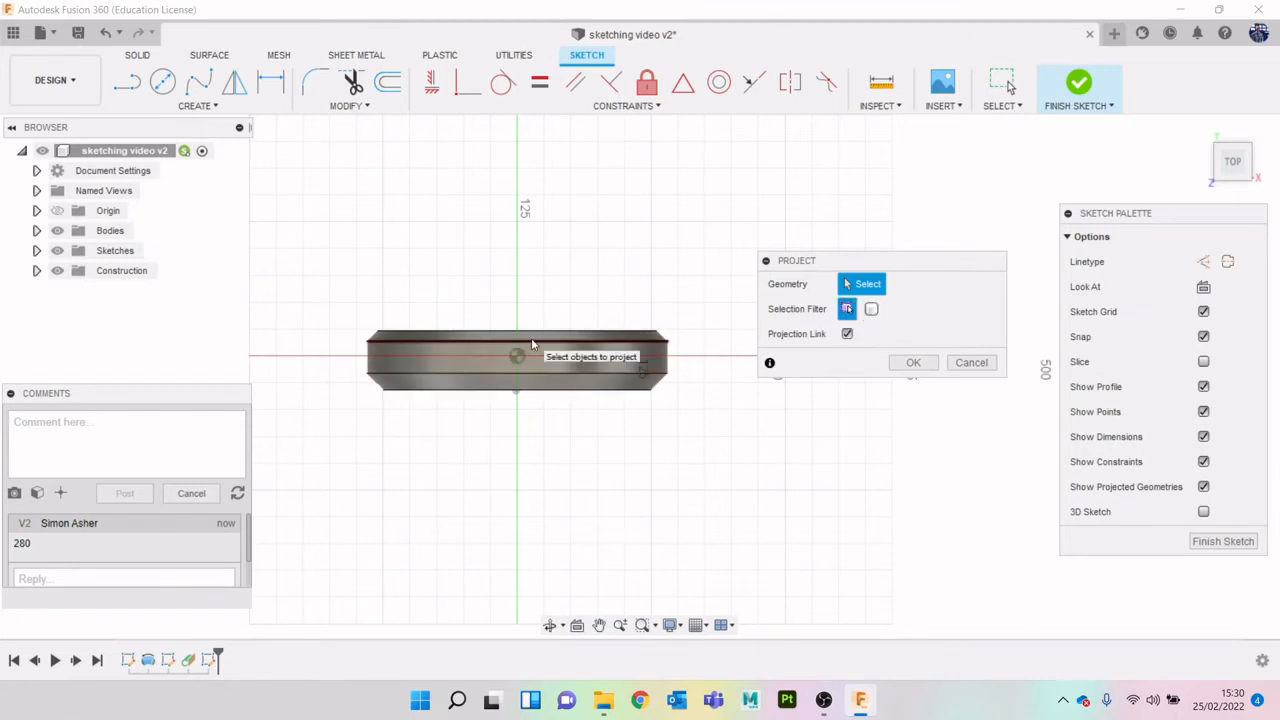
{"action": "left_click", "coordinate": [871, 309]}
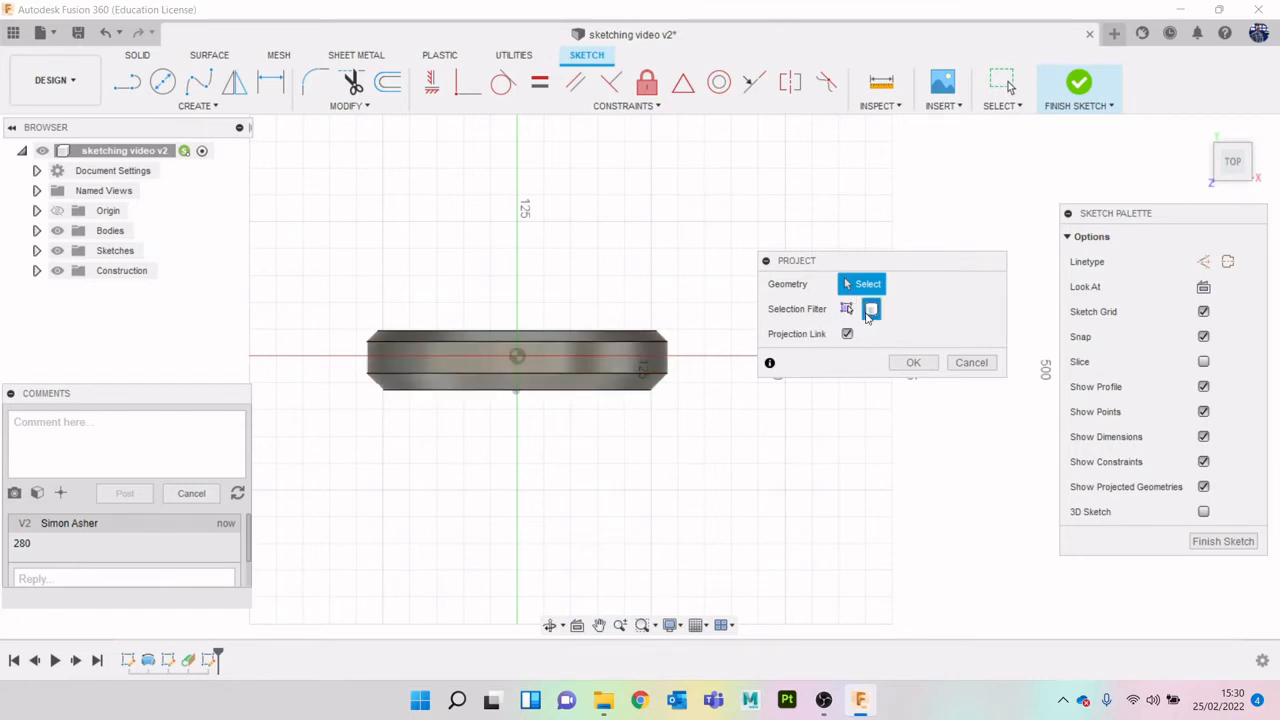
{"action": "left_click", "coordinate": [571, 364]}
{"action": "left_click", "coordinate": [913, 362]}
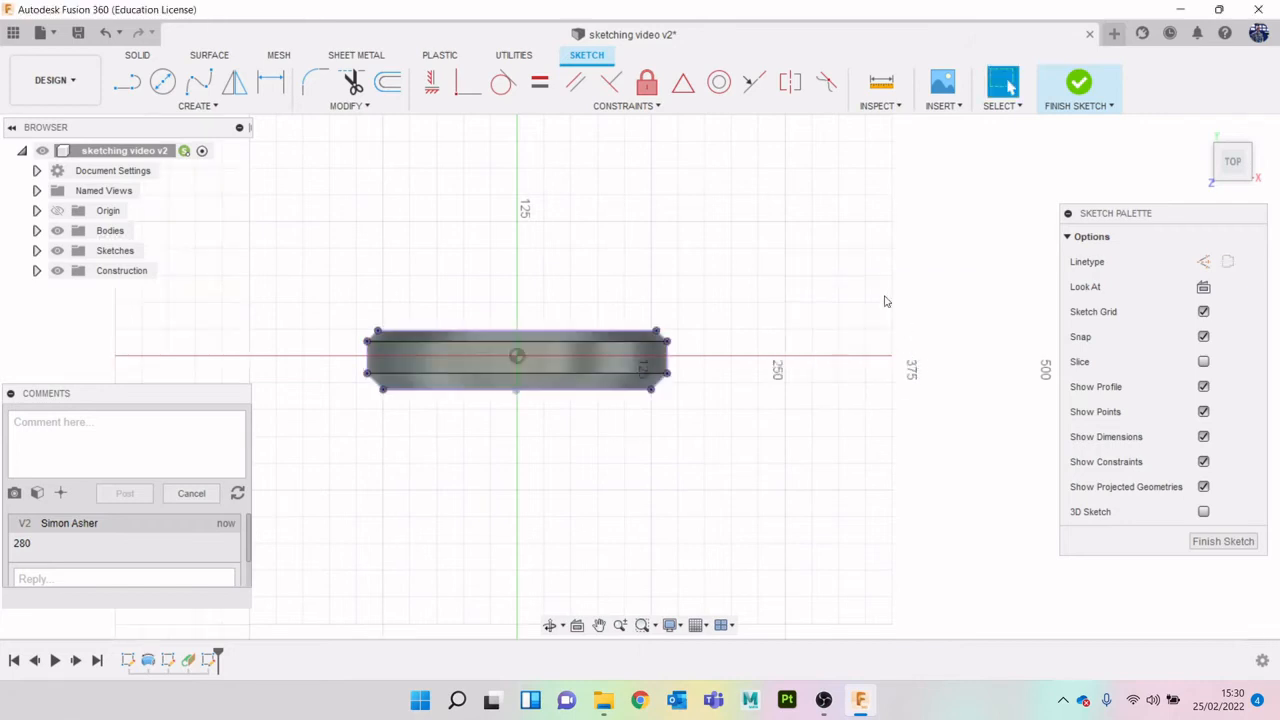
Inspect the projected outline by hiding the bodies, toggling the projected geometry's visibility off and on, and showing the bodies again
{"action": "left_click", "coordinate": [57, 230]}
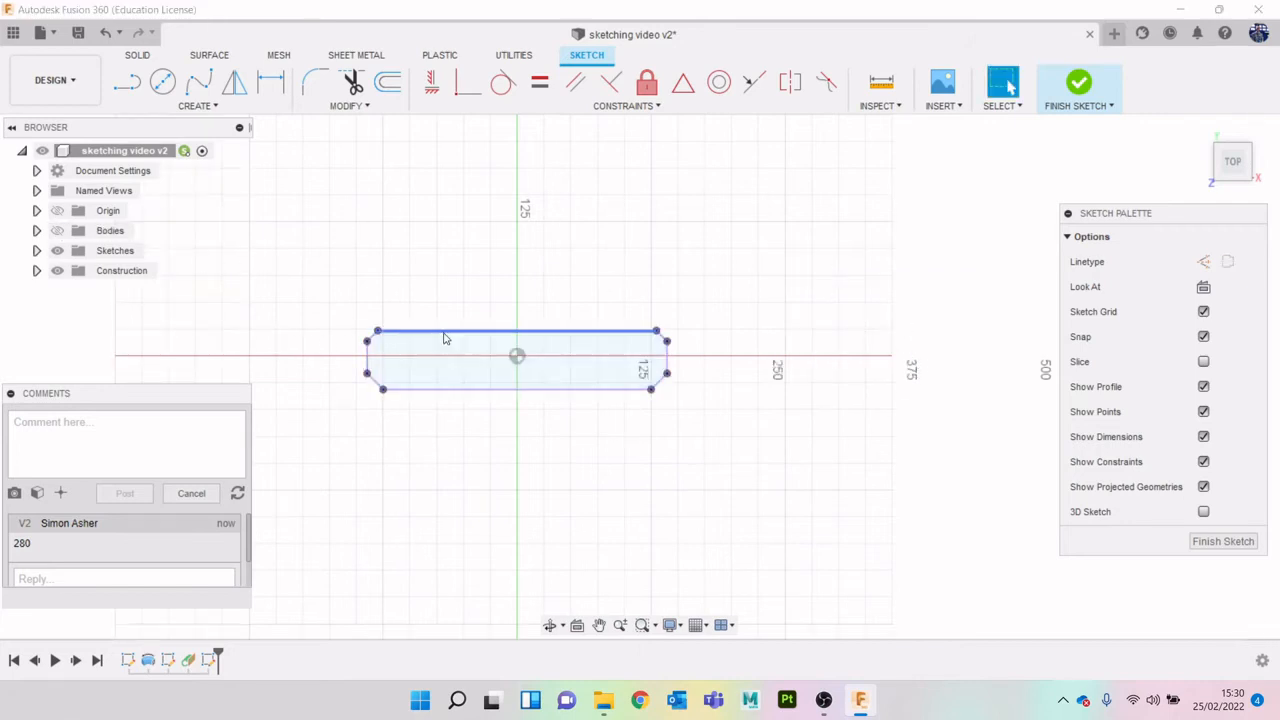
{"action": "scroll", "coordinate": [443, 337], "scroll_direction": "up", "scroll_amount": 2}
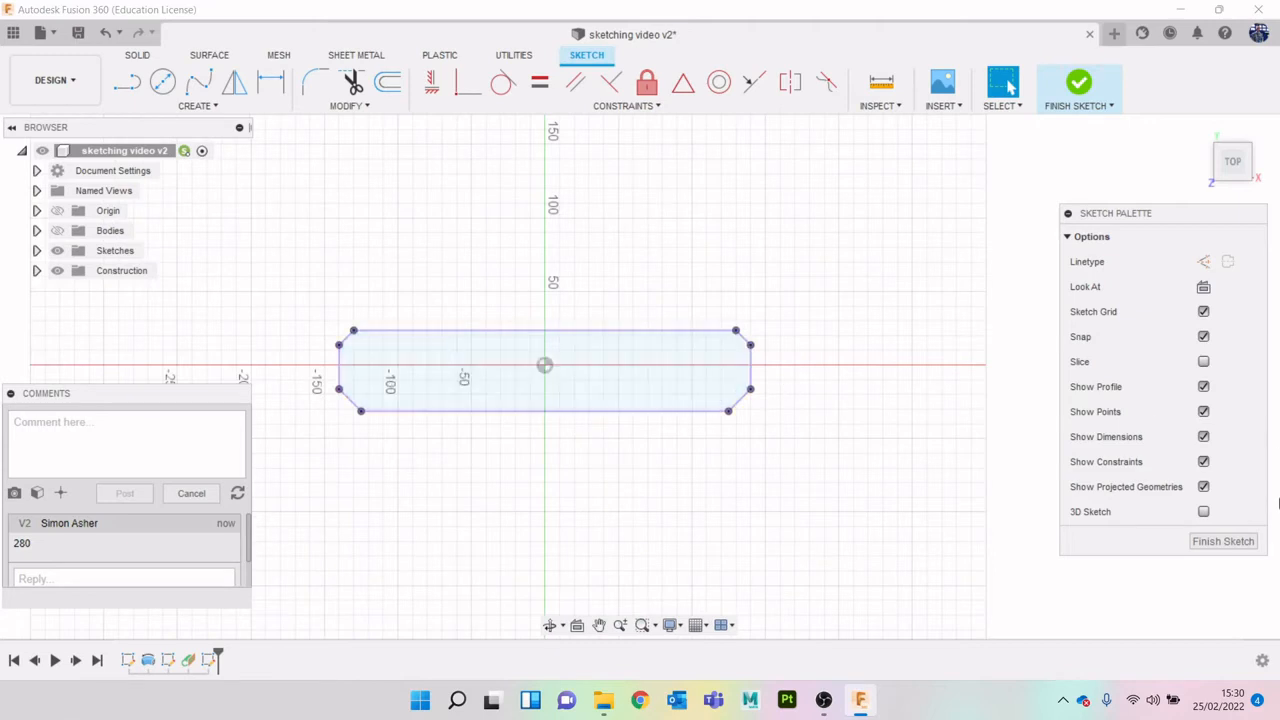
{"action": "left_click", "coordinate": [1204, 488]}
{"action": "left_click", "coordinate": [1204, 488]}
{"action": "left_click", "coordinate": [57, 230]}
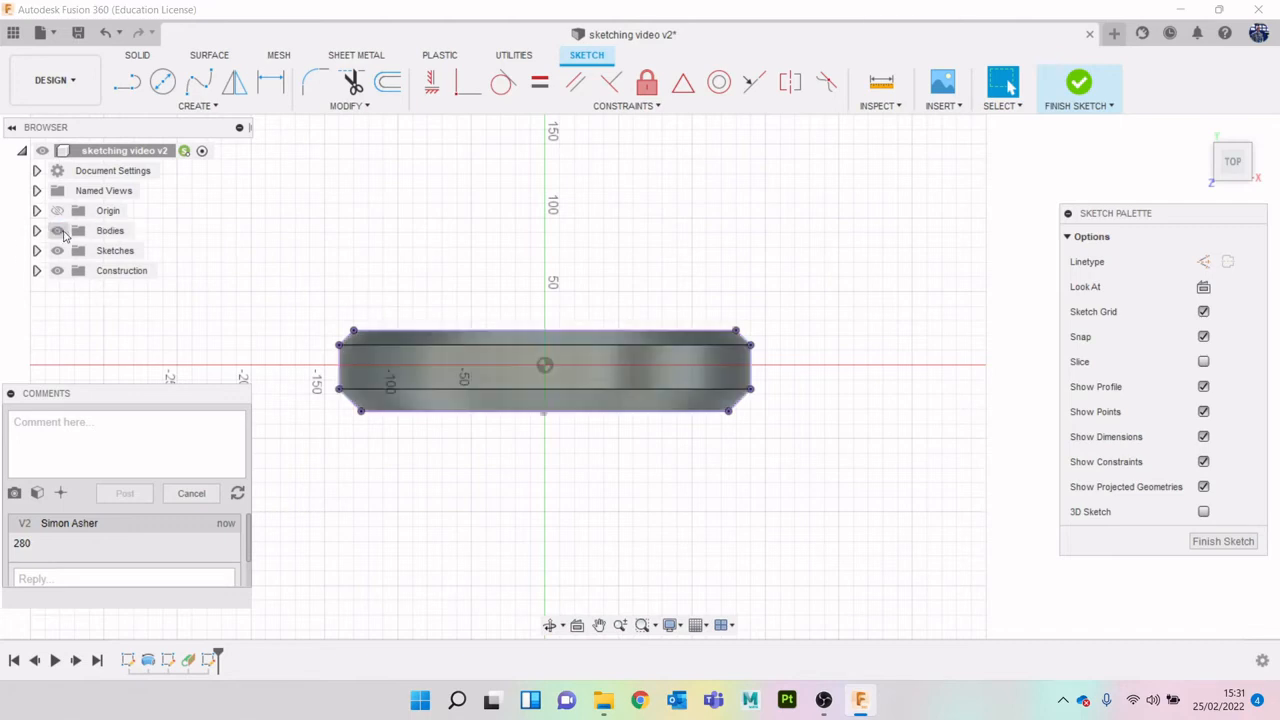
Sketch a long thin rectangle about 134 mm by 10 mm, extending outward from the projected outline's right vertical edge
{"action": "scroll", "coordinate": [434, 290], "scroll_direction": "down", "scroll_amount": 2}
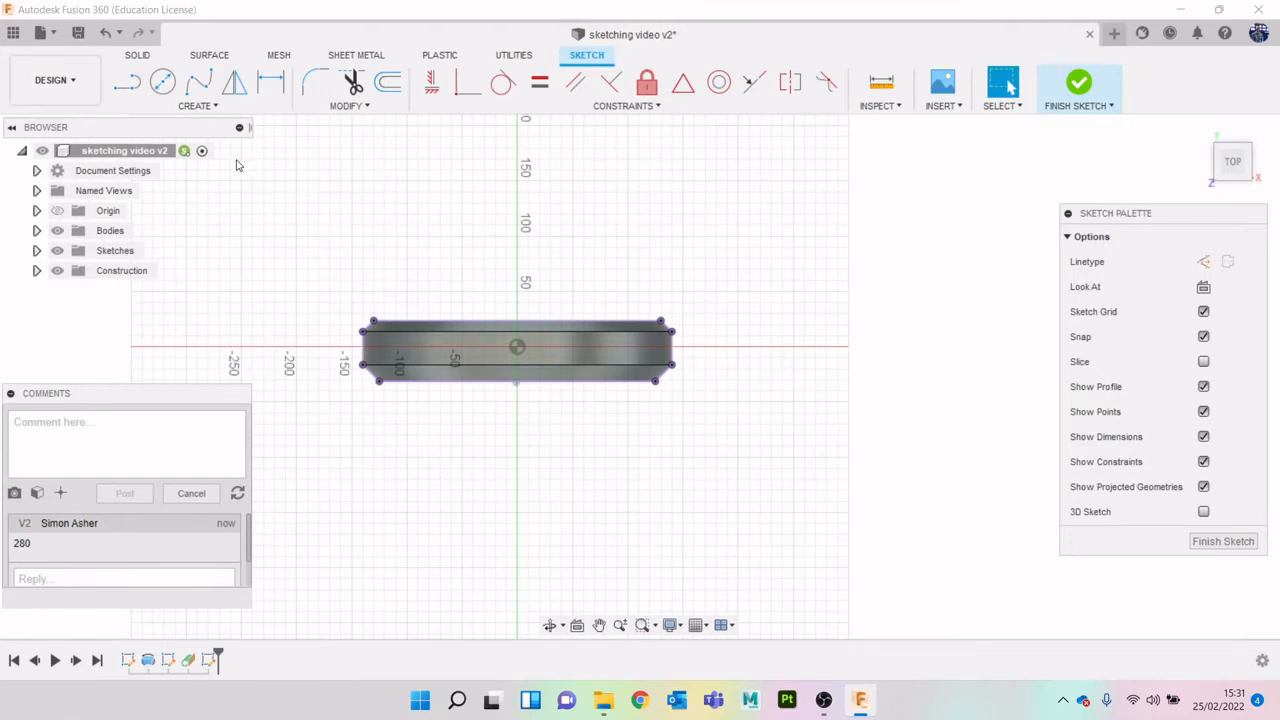
{"action": "key", "text": "r"}
{"action": "scroll", "coordinate": [686, 357], "scroll_direction": "up", "scroll_amount": 4}
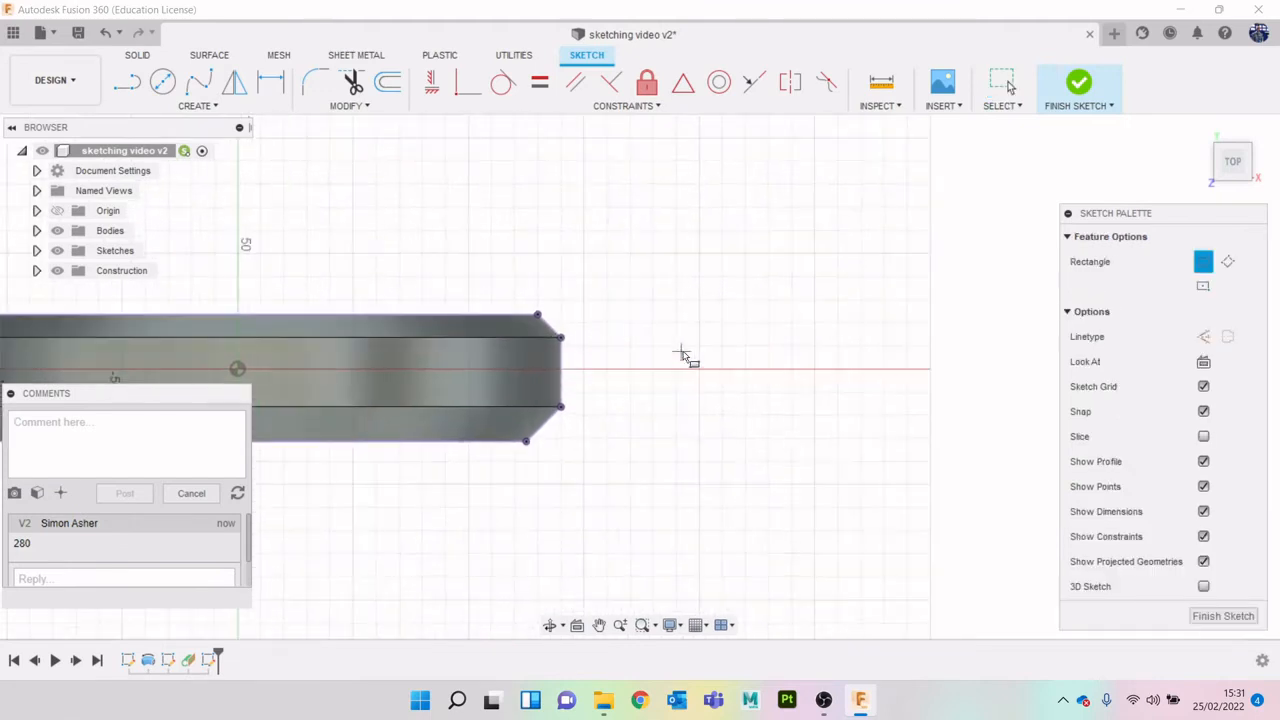
{"action": "left_click", "coordinate": [555, 382]}
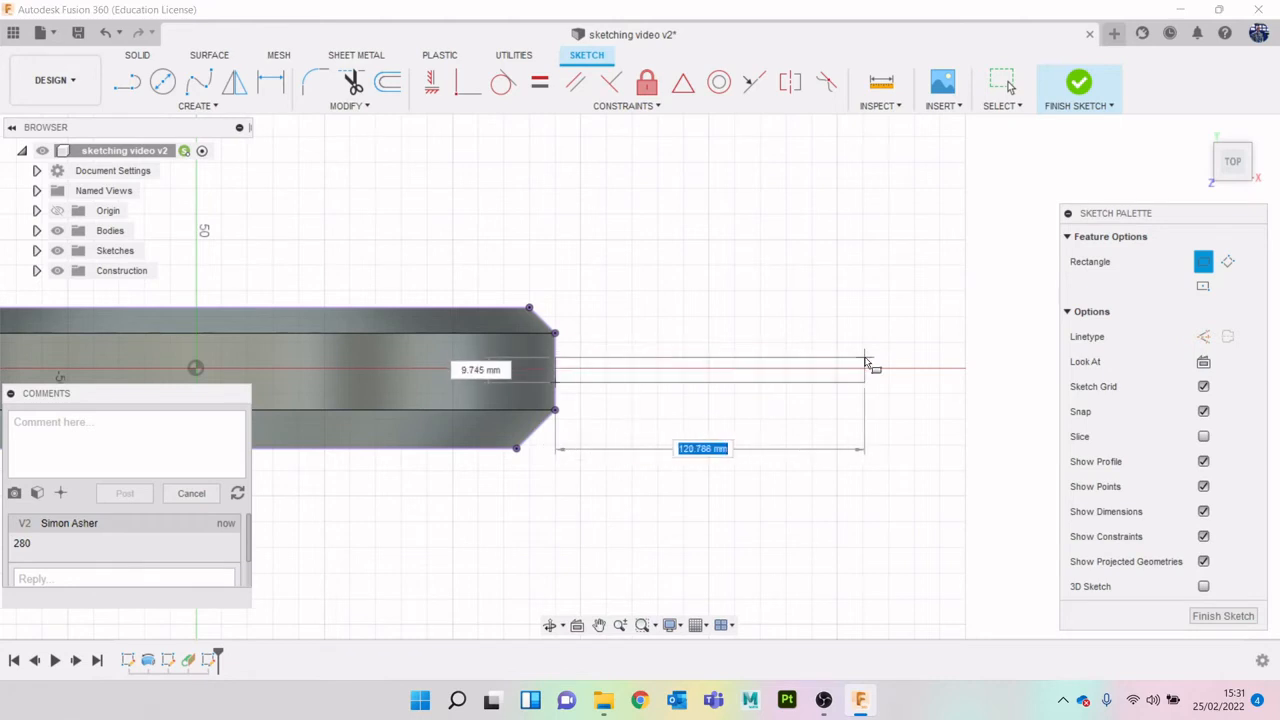
{"action": "left_click", "coordinate": [901, 359]}
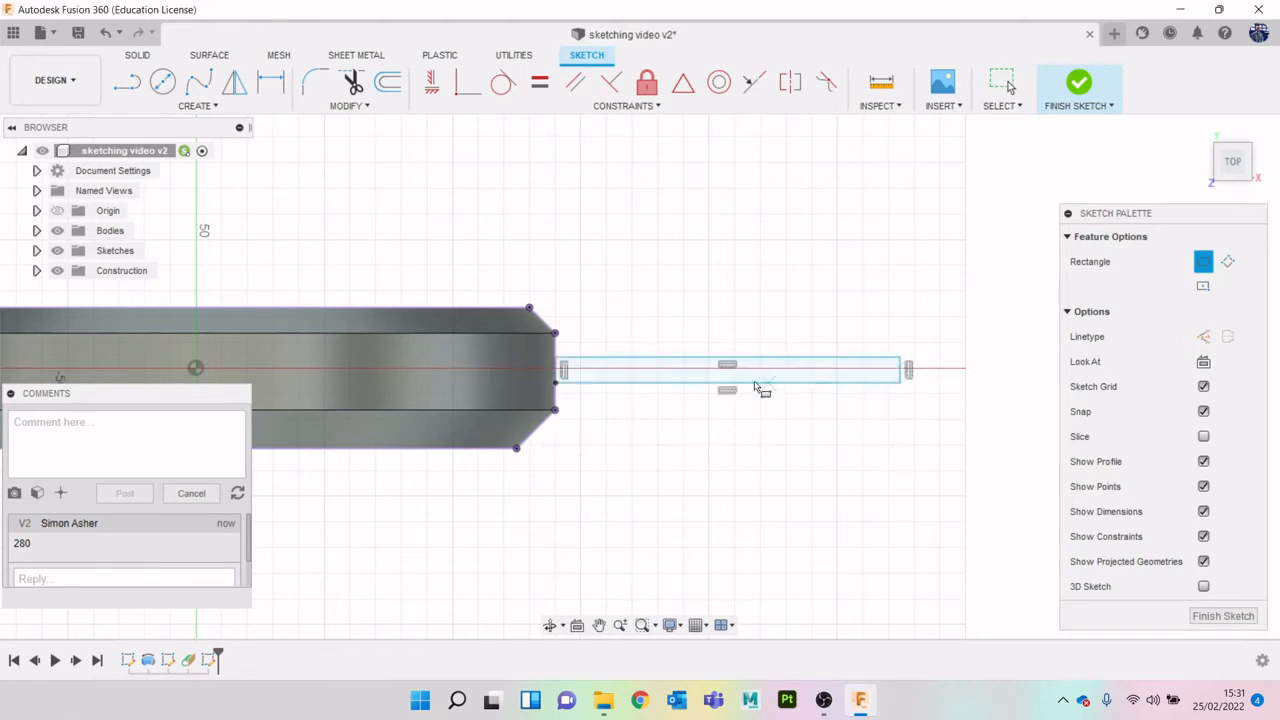
{"action": "key", "text": "Escape"}
Centre the rectangle's inner short side on the projected outline's vertical edge with a midpoint constraint
{"action": "scroll", "coordinate": [546, 383], "scroll_direction": "up", "scroll_amount": 5}
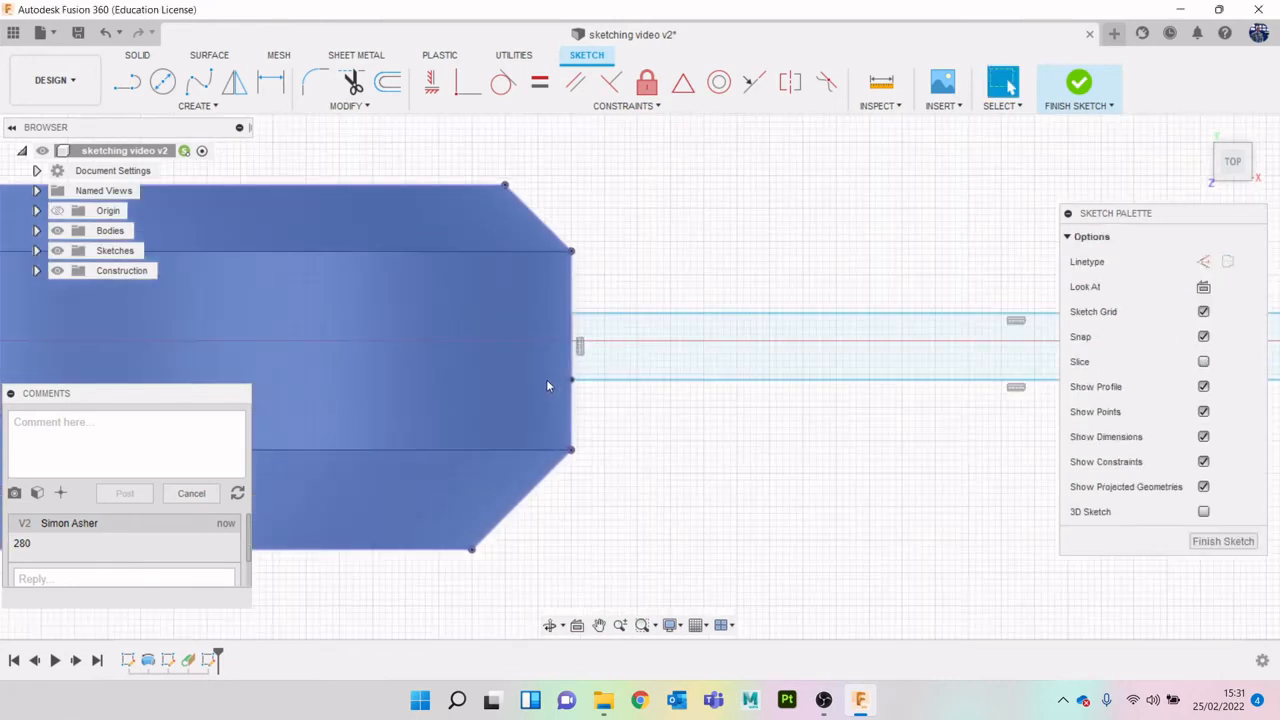
{"action": "left_click", "coordinate": [683, 82]}
{"action": "left_click", "coordinate": [586, 330]}
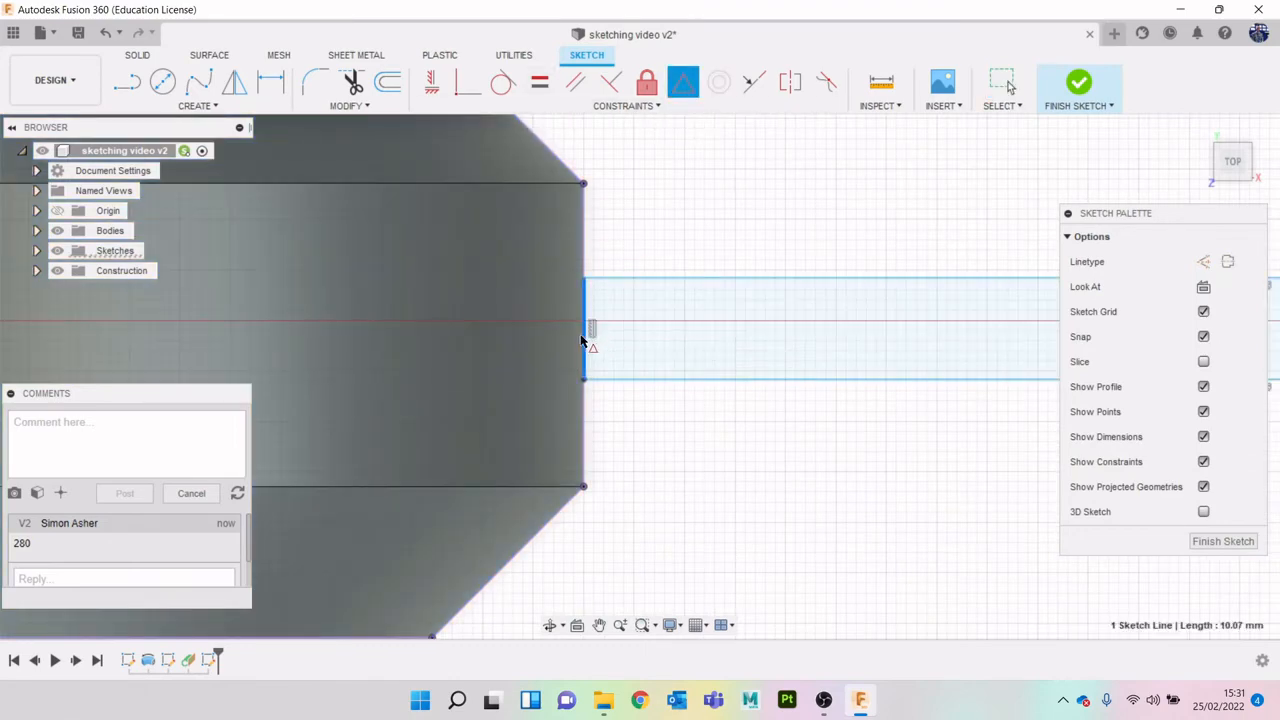
{"action": "left_click", "coordinate": [585, 268]}
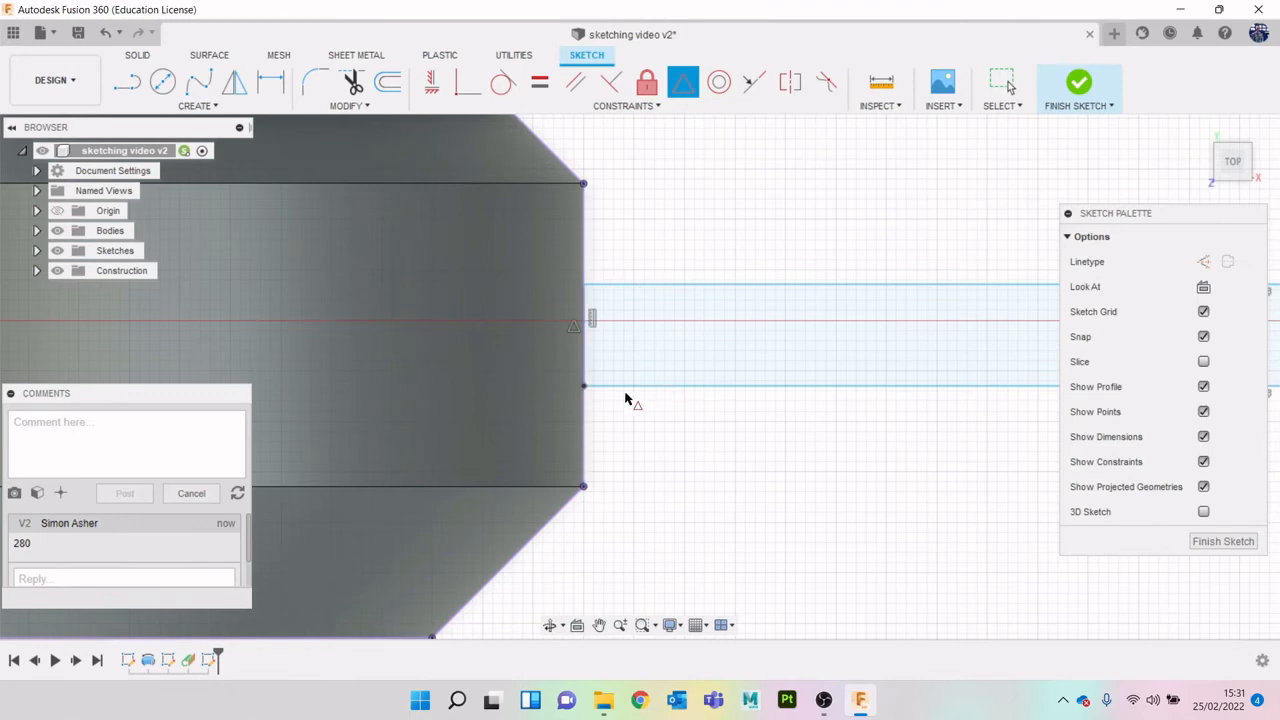
{"action": "scroll", "coordinate": [651, 443], "scroll_direction": "down", "scroll_amount": 5}
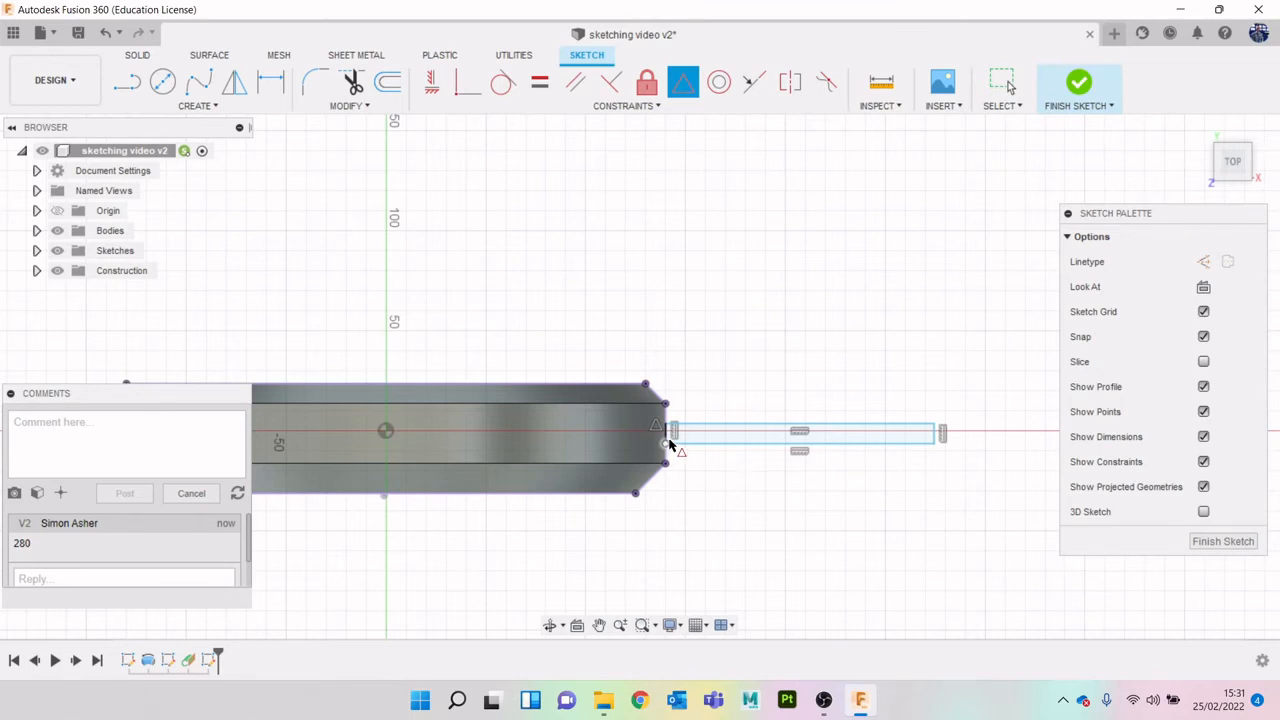
{"action": "scroll", "coordinate": [677, 430], "scroll_direction": "up", "scroll_amount": 3}
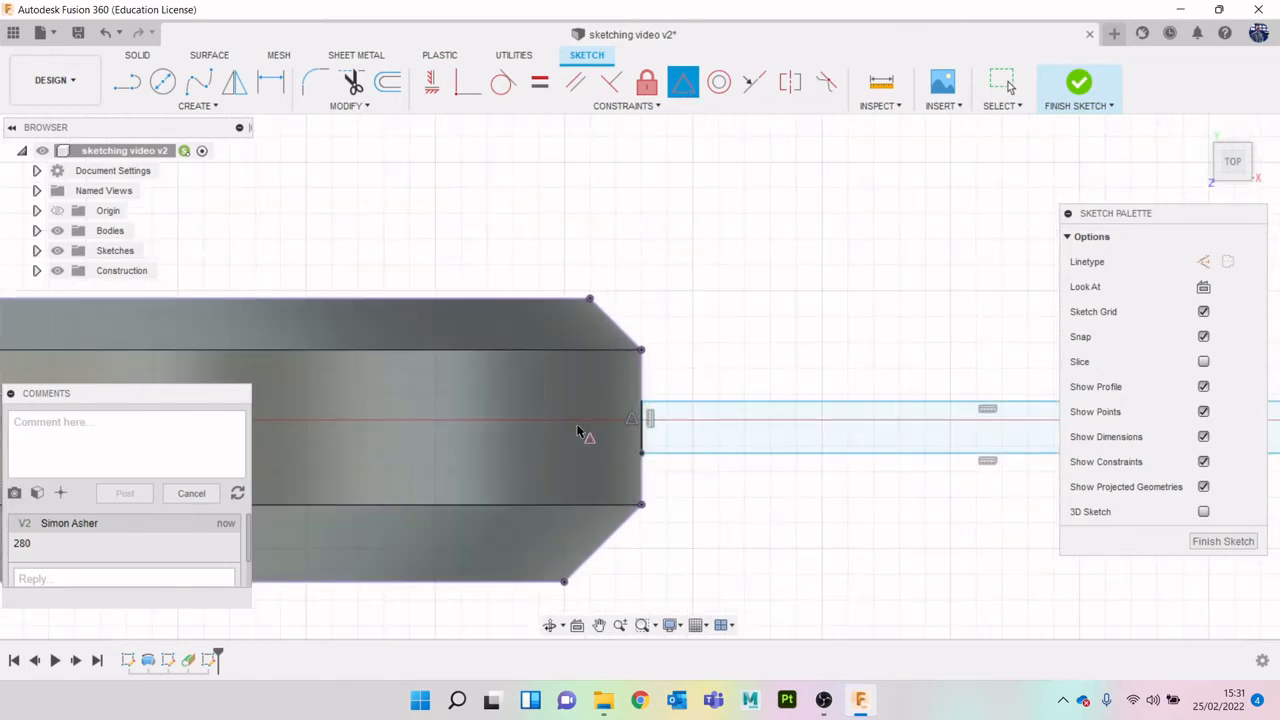
{"action": "scroll", "coordinate": [689, 458], "scroll_direction": "down", "scroll_amount": 2}
{"action": "scroll", "coordinate": [689, 458], "scroll_direction": "down", "scroll_amount": 3}
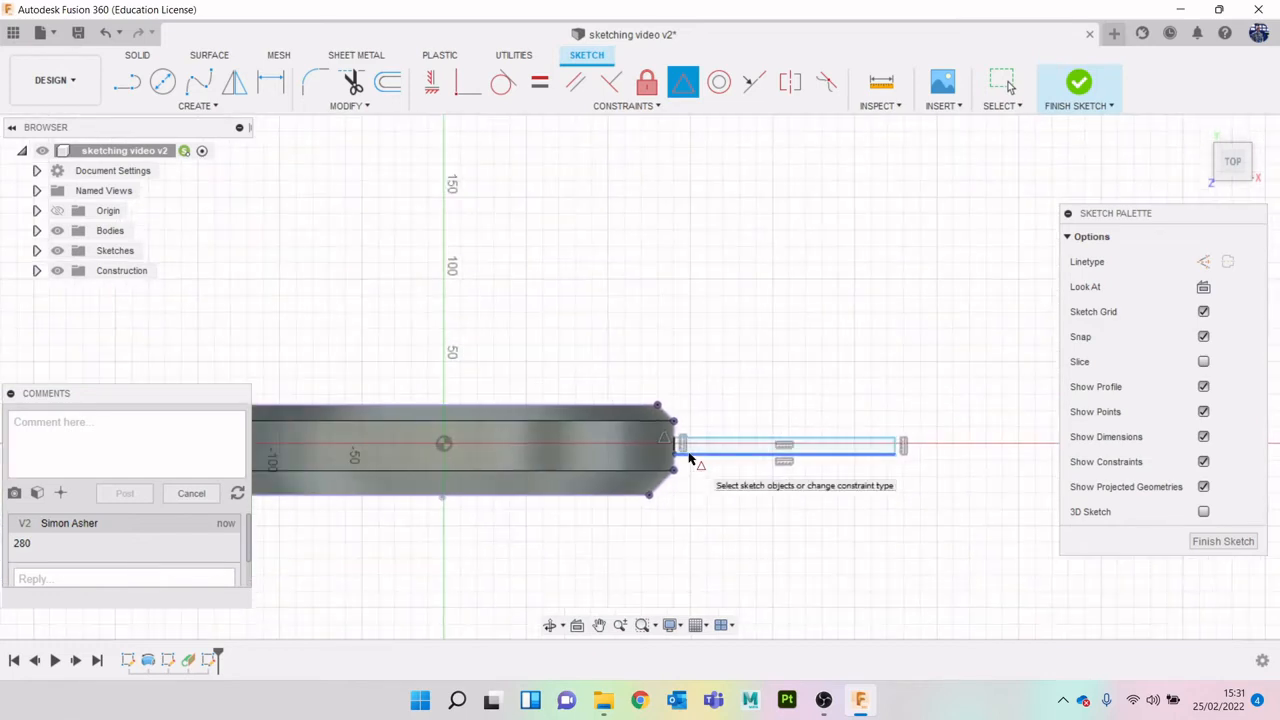
{"action": "key", "text": "Escape"}
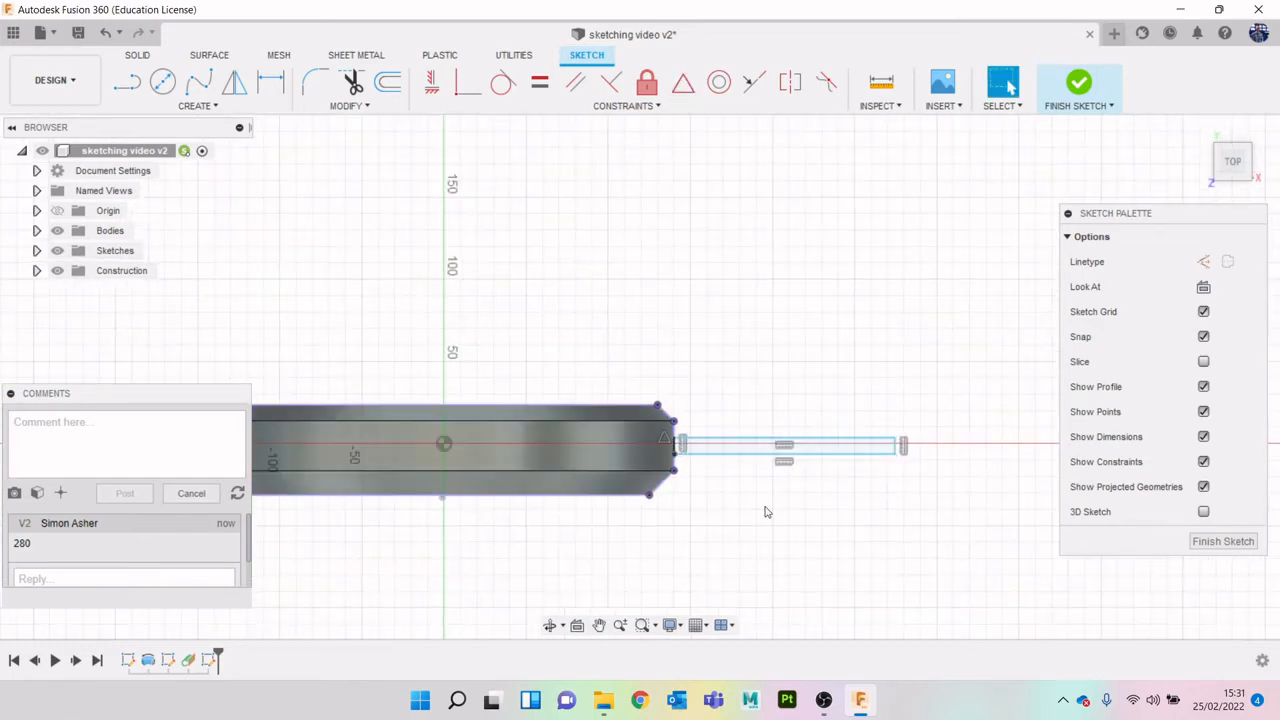
Dimension the rectangle's long side with the expression 280*PI and finish the sketch
{"action": "key", "text": "d"}
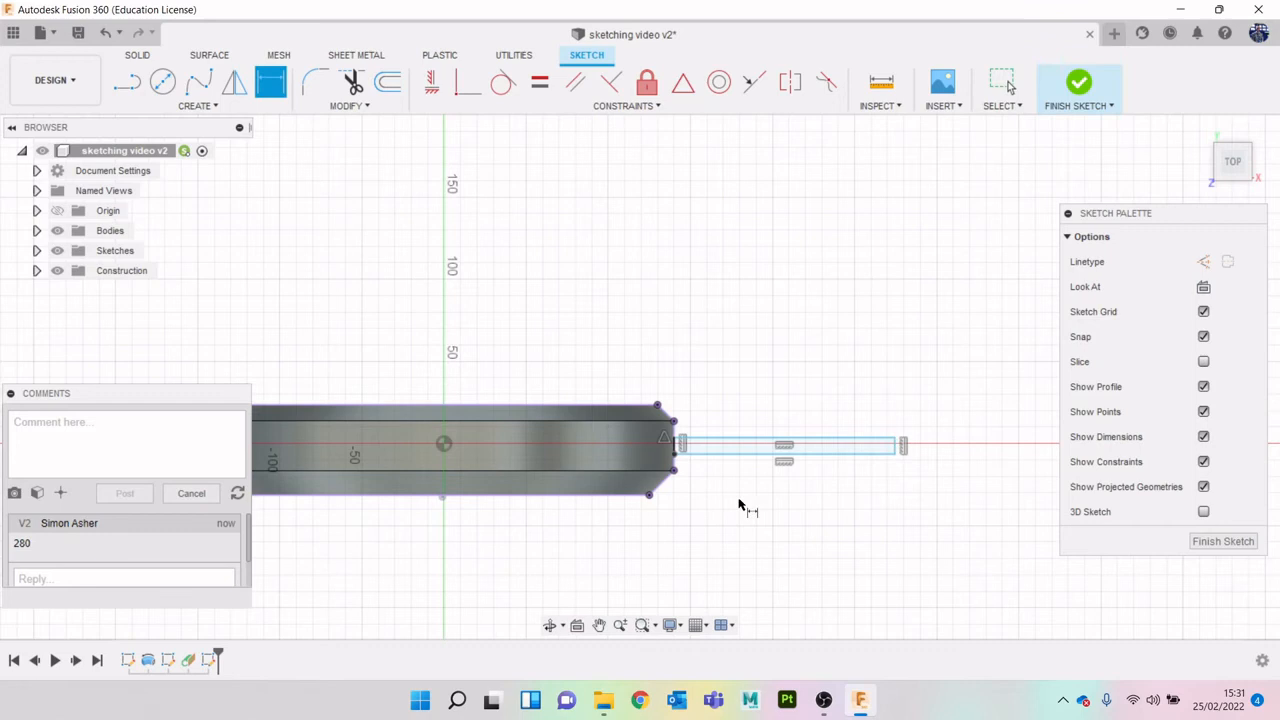
{"action": "left_click", "coordinate": [737, 441]}
{"action": "left_click", "coordinate": [813, 341]}
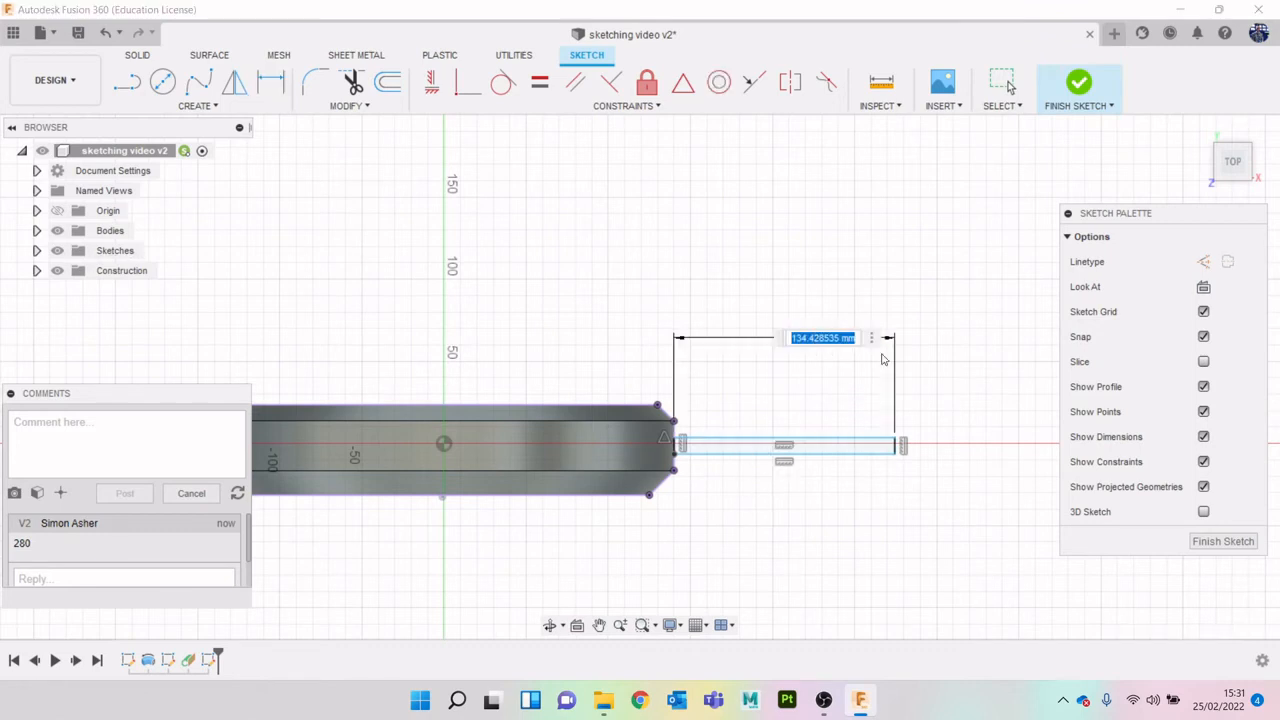
{"action": "type", "text": "280*PI"}
{"action": "key", "text": "Return"}
{"action": "scroll", "coordinate": [886, 360], "scroll_direction": "down", "scroll_amount": 3}
{"action": "scroll", "coordinate": [771, 406], "scroll_direction": "down", "scroll_amount": 3}
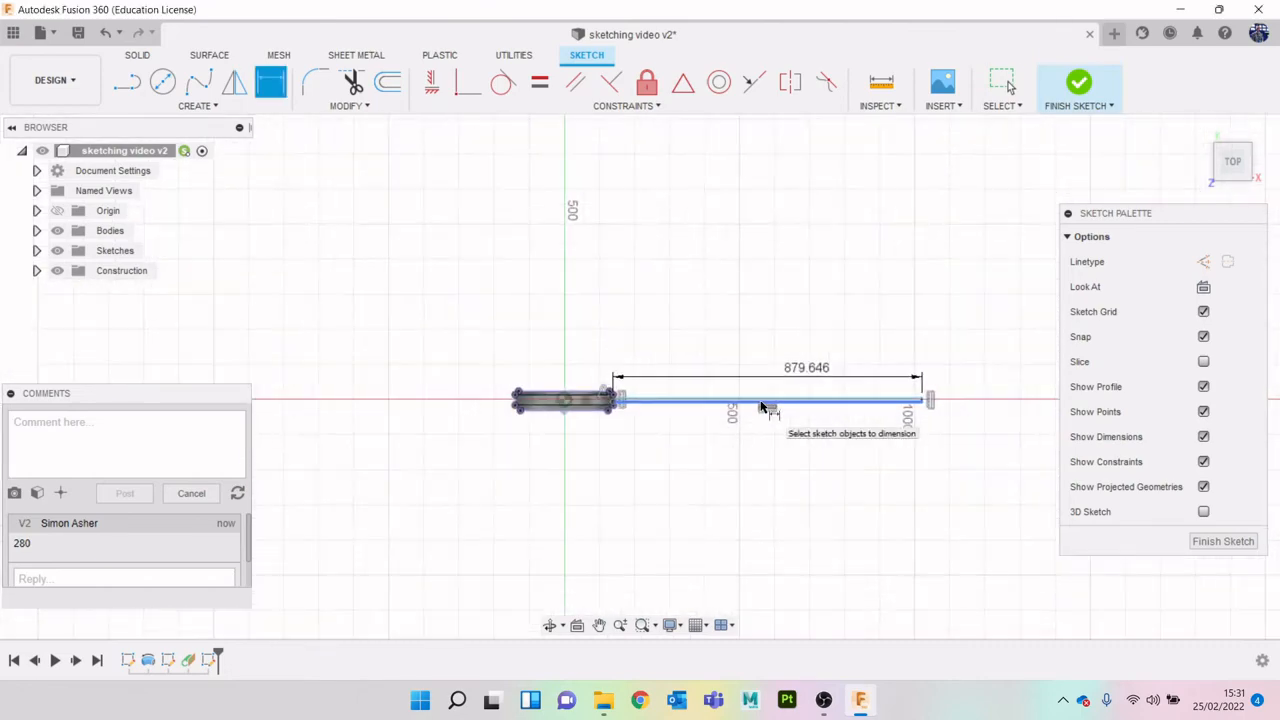
{"action": "left_click_drag", "start_coordinate": [1230, 162], "coordinate": [1232, 181]}
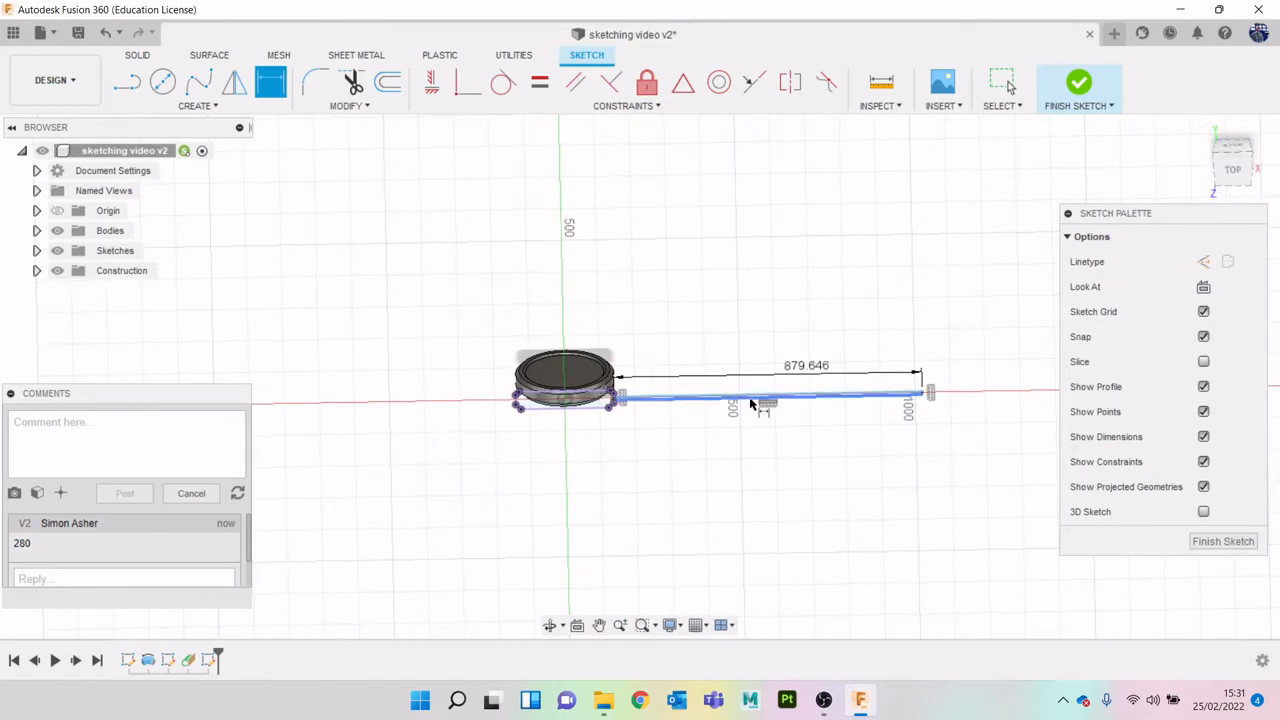
{"action": "scroll", "coordinate": [750, 403], "scroll_direction": "up", "scroll_amount": 2}
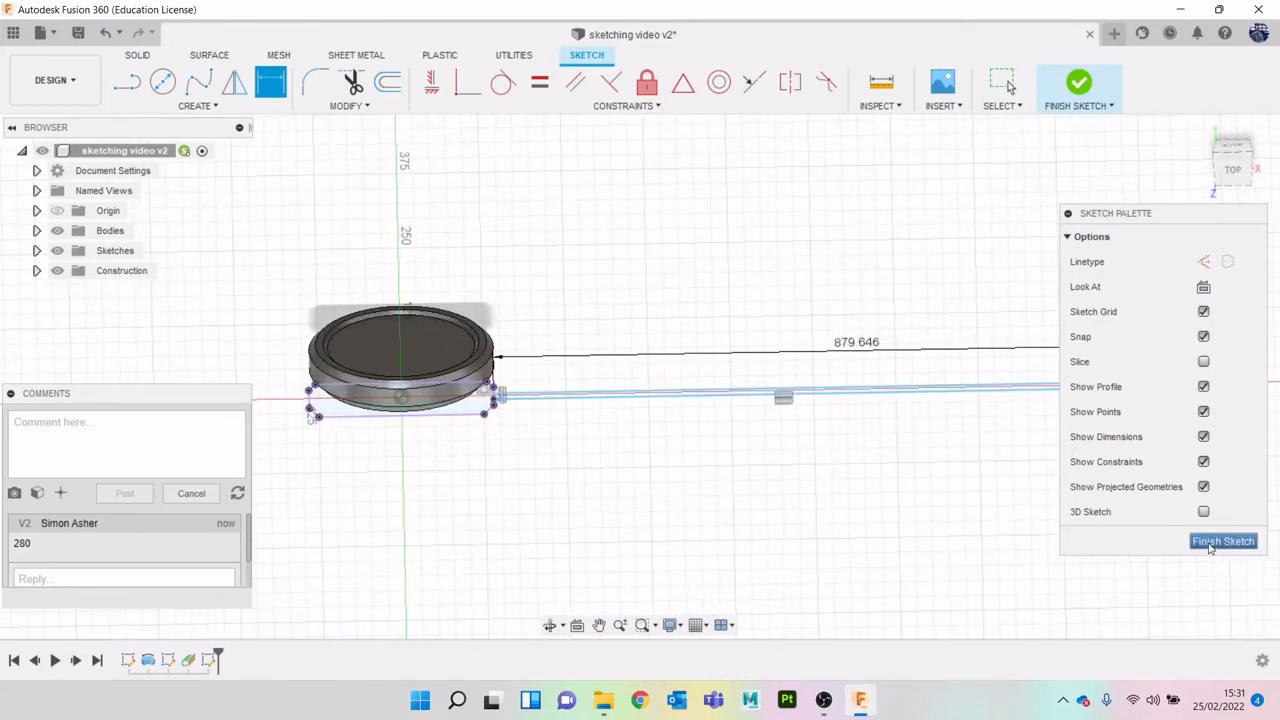
{"action": "left_click", "coordinate": [1221, 541]}
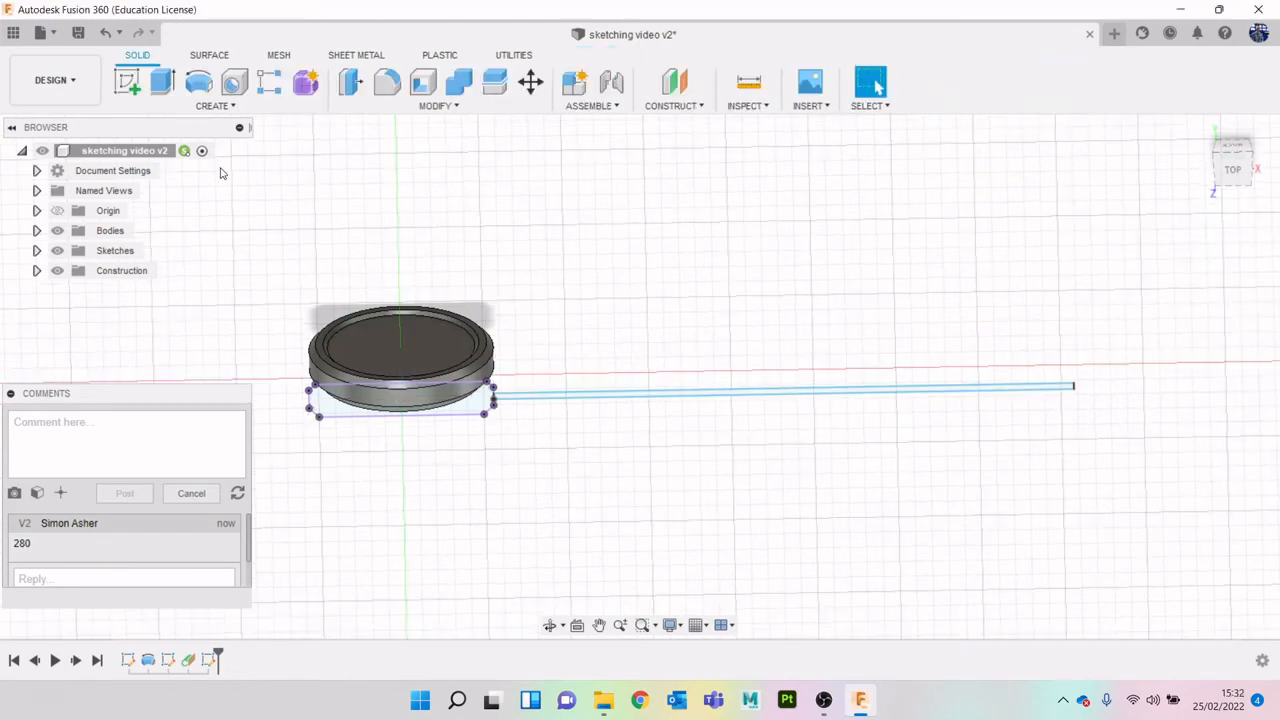
Try to emboss the long rectangular profile onto the revolved body's outer cylindrical face
{"action": "left_click", "coordinate": [222, 106]}
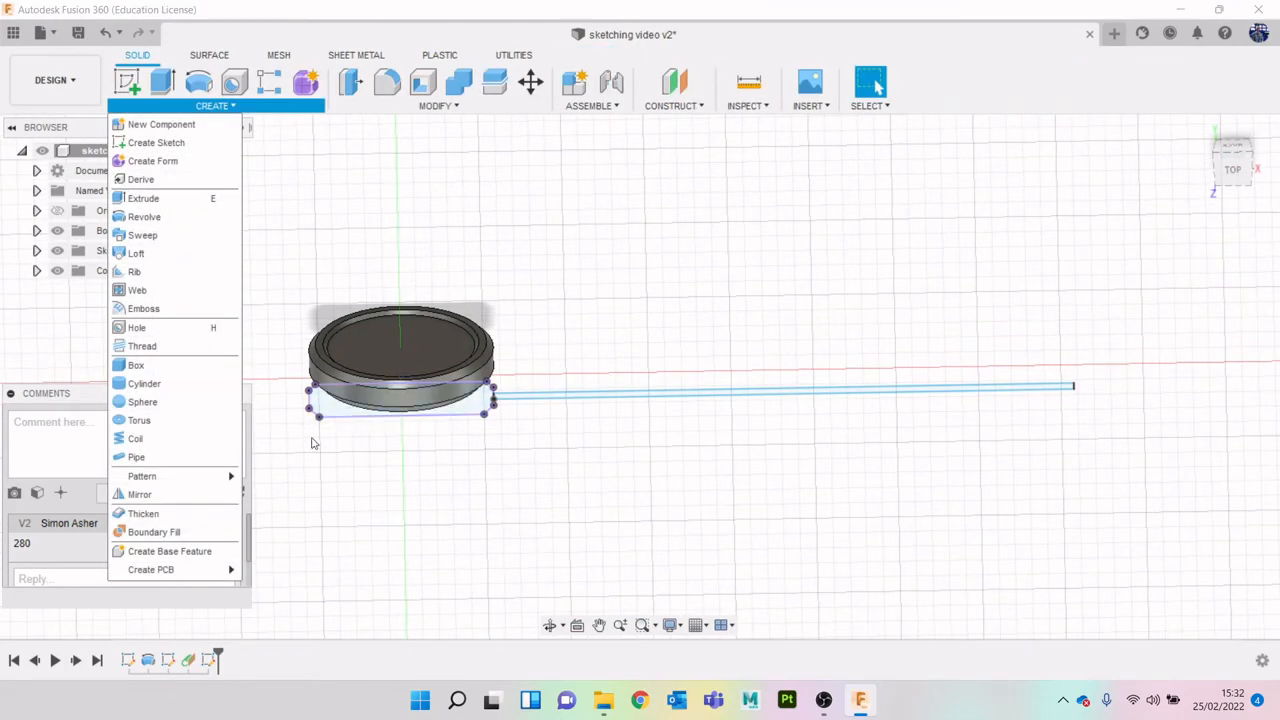
{"action": "left_click", "coordinate": [176, 310]}
{"action": "scroll", "coordinate": [529, 449], "scroll_direction": "up", "scroll_amount": 2}
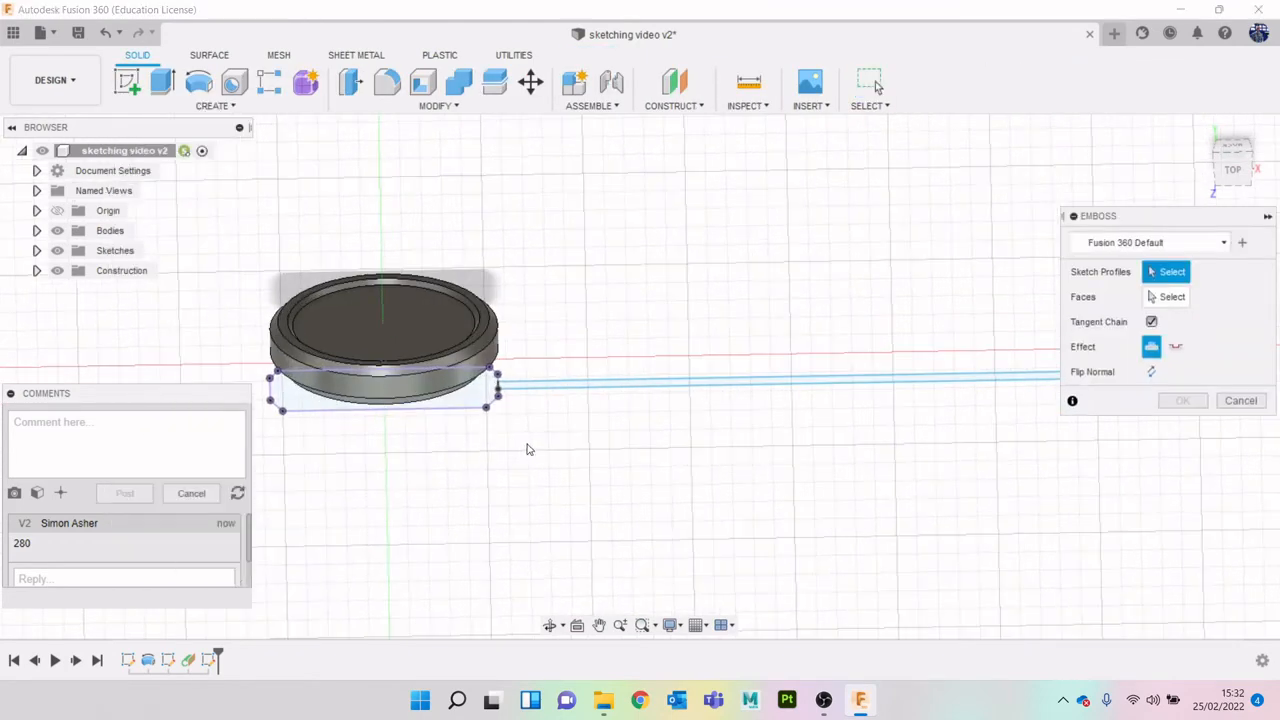
{"action": "left_click", "coordinate": [480, 388]}
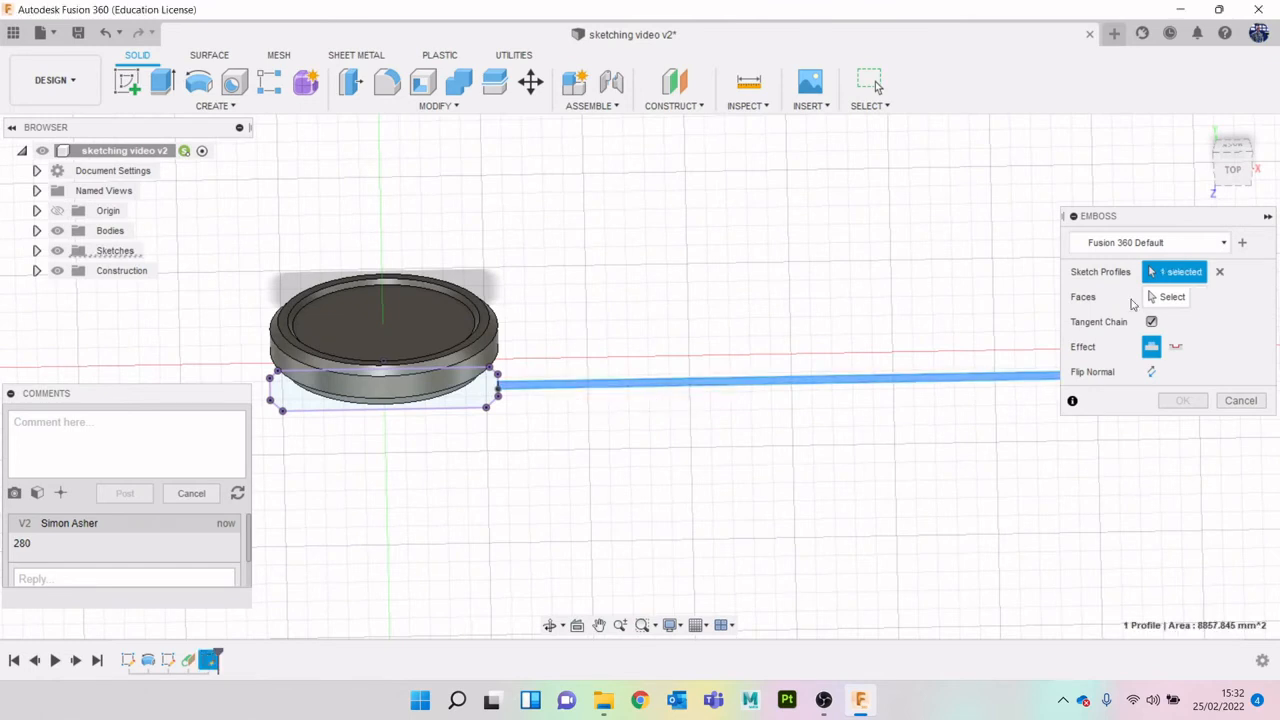
{"action": "left_click", "coordinate": [362, 392]}
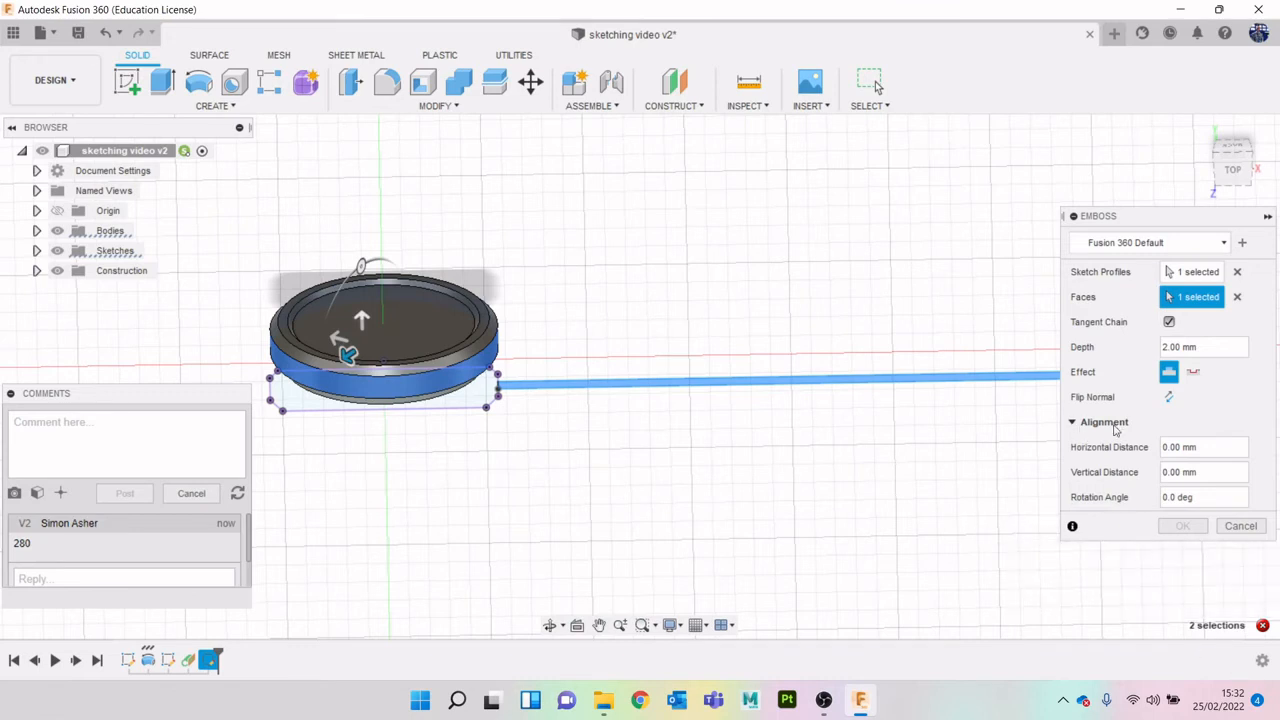
{"action": "left_click", "coordinate": [1240, 525]}
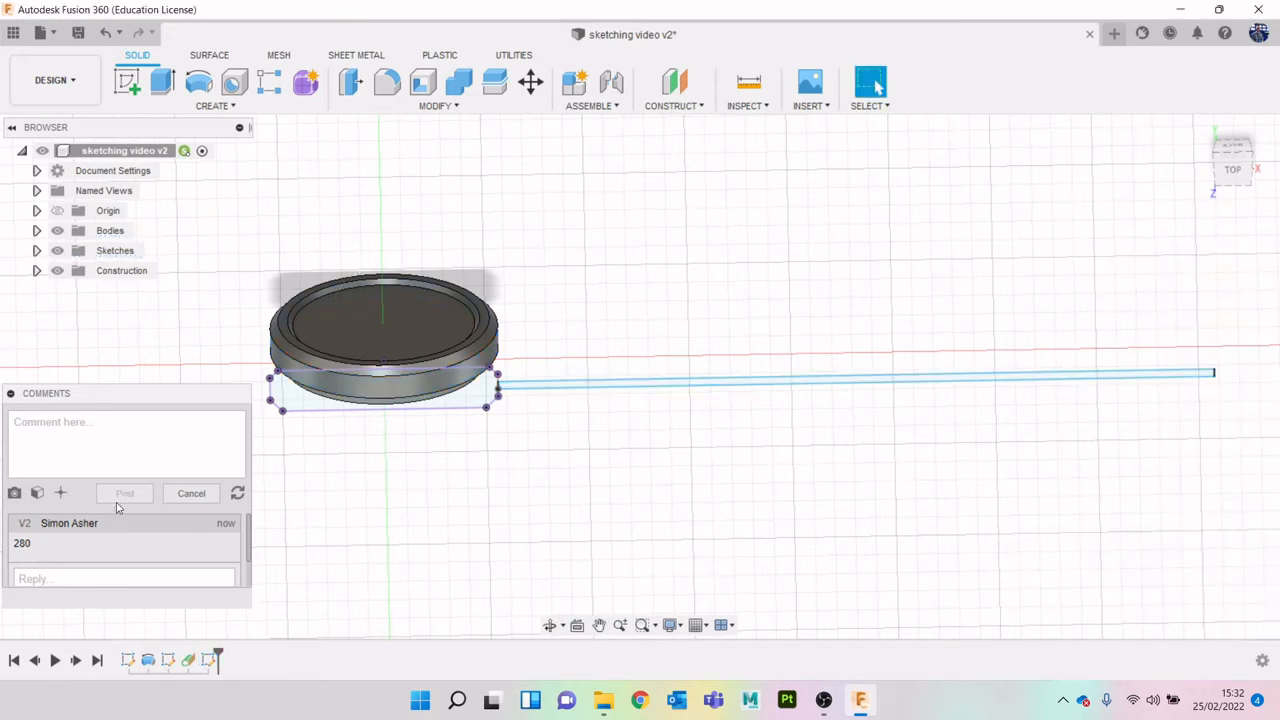
Change the long rectangle's length dimension to the expression 279.9*PI in its sketch and finish the sketch
{"action": "right_click", "coordinate": [211, 661]}
{"action": "left_click", "coordinate": [300, 486]}
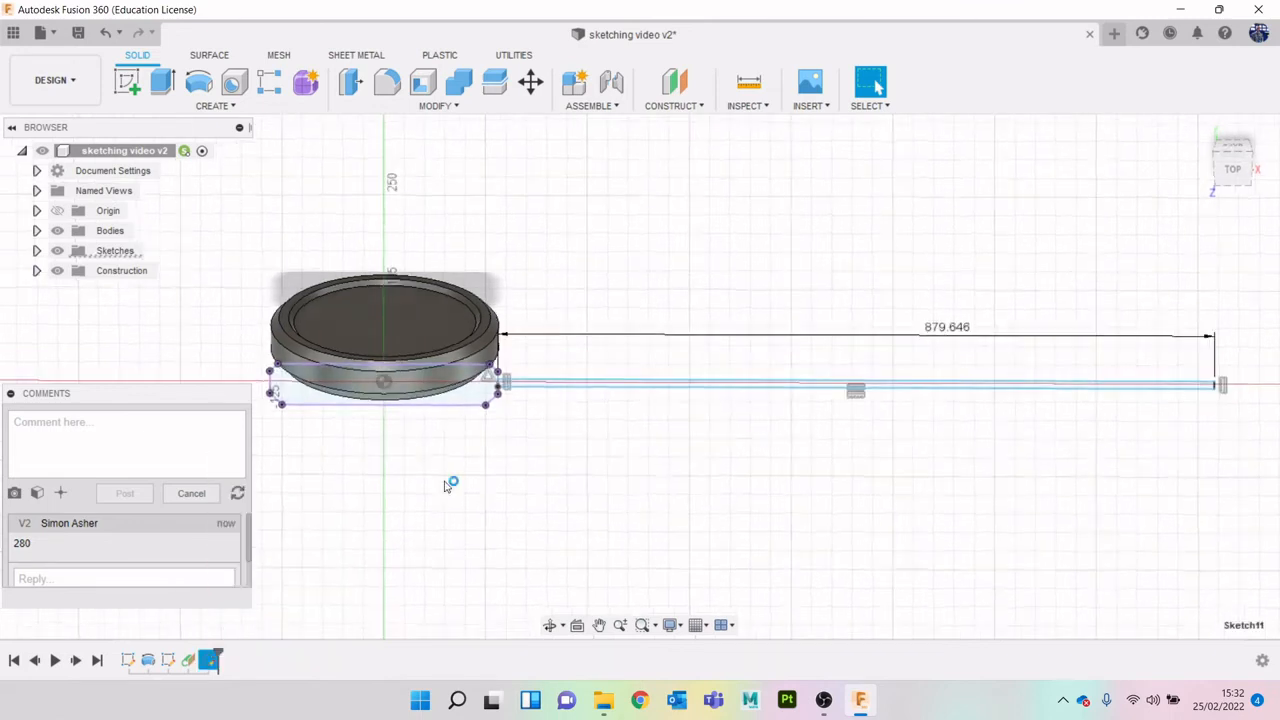
{"action": "double_click", "coordinate": [962, 336]}
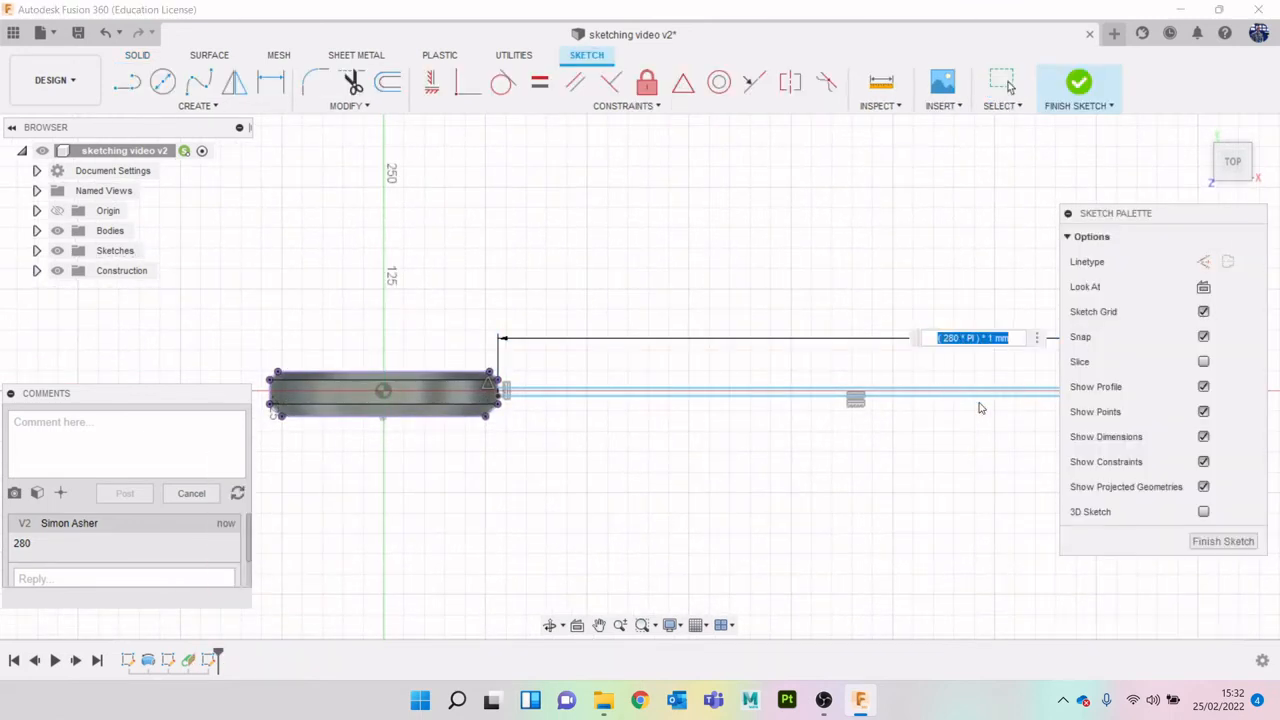
{"action": "left_click", "coordinate": [960, 339]}
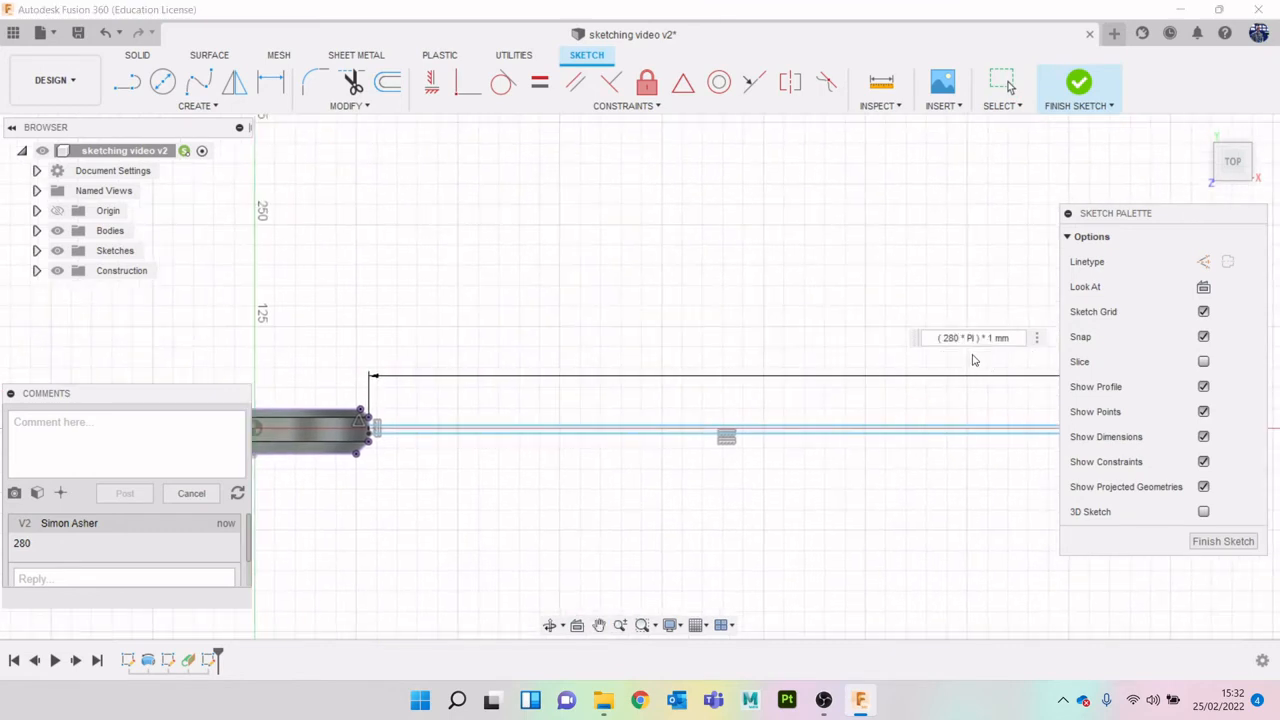
{"action": "key", "text": "BackSpace"}
{"action": "type", "text": ".9"}
{"action": "key", "text": "Return"}
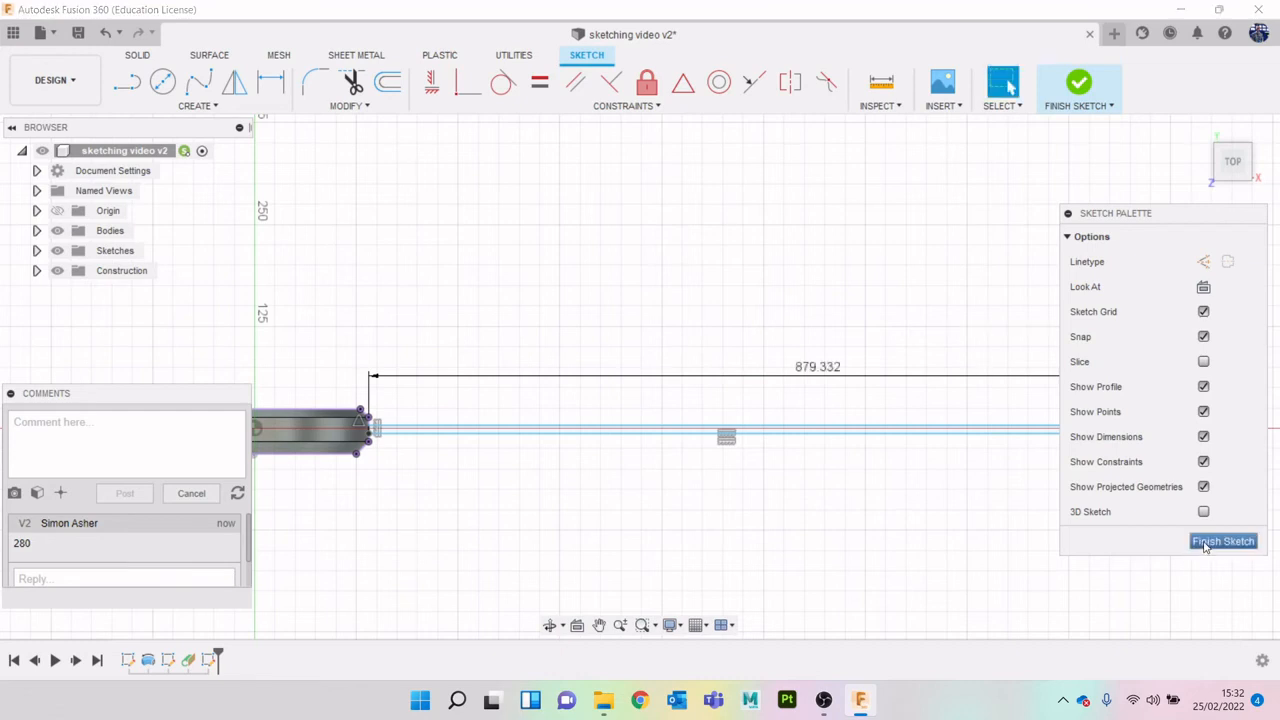
{"action": "left_click", "coordinate": [1201, 541]}
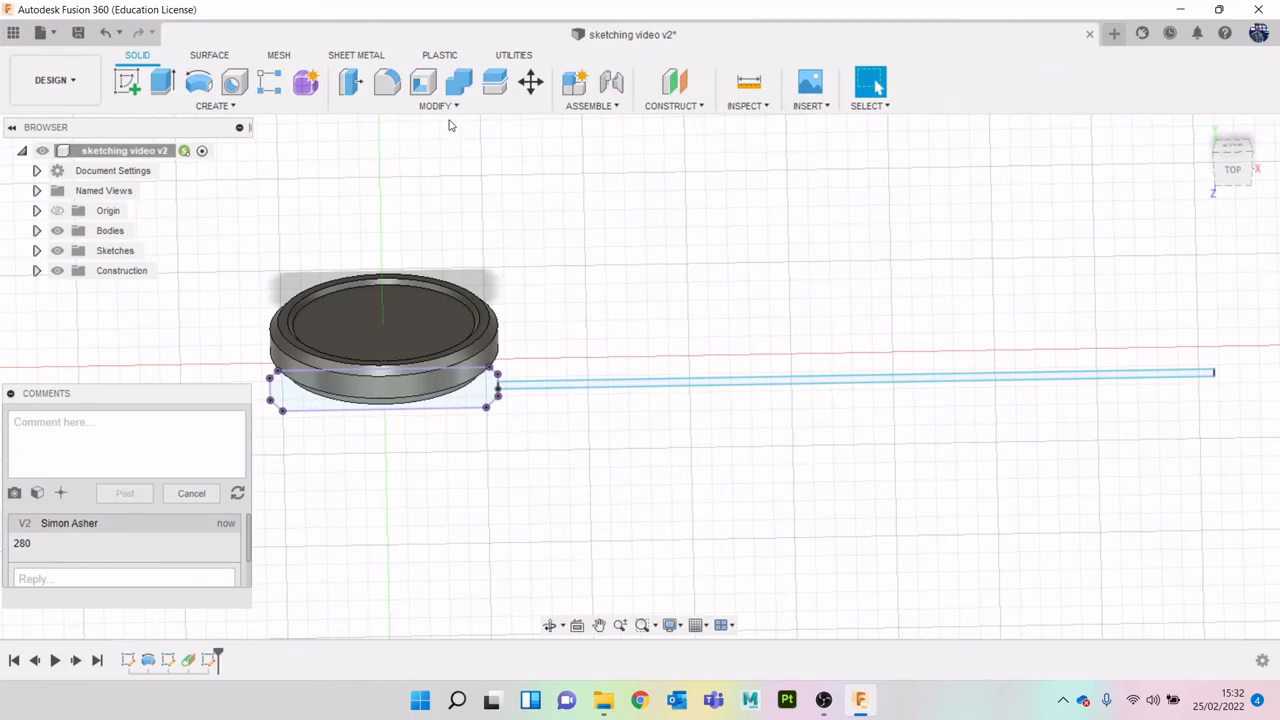
Emboss the long rectangular profile onto the revolved body's outer cylindrical face with a 2 mm depth
{"action": "left_click", "coordinate": [215, 105]}
{"action": "left_click", "coordinate": [193, 309]}
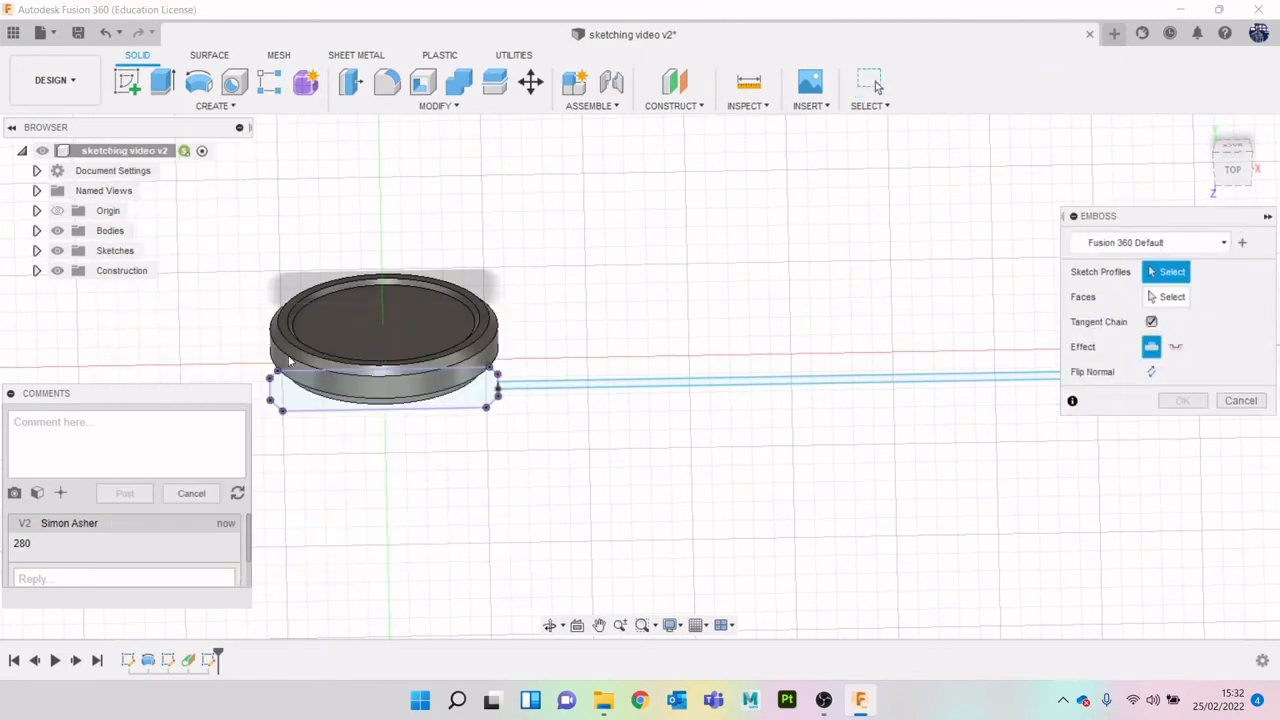
{"action": "left_click", "coordinate": [543, 385]}
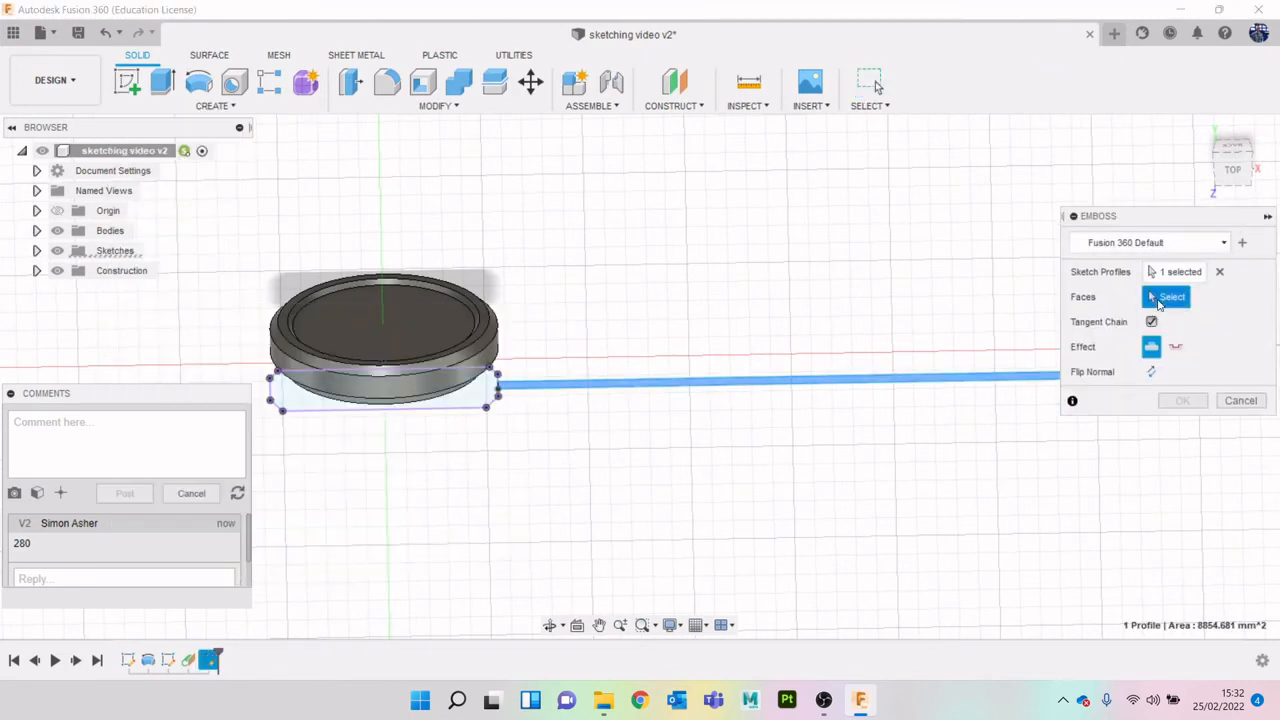
{"action": "left_click", "coordinate": [441, 365]}
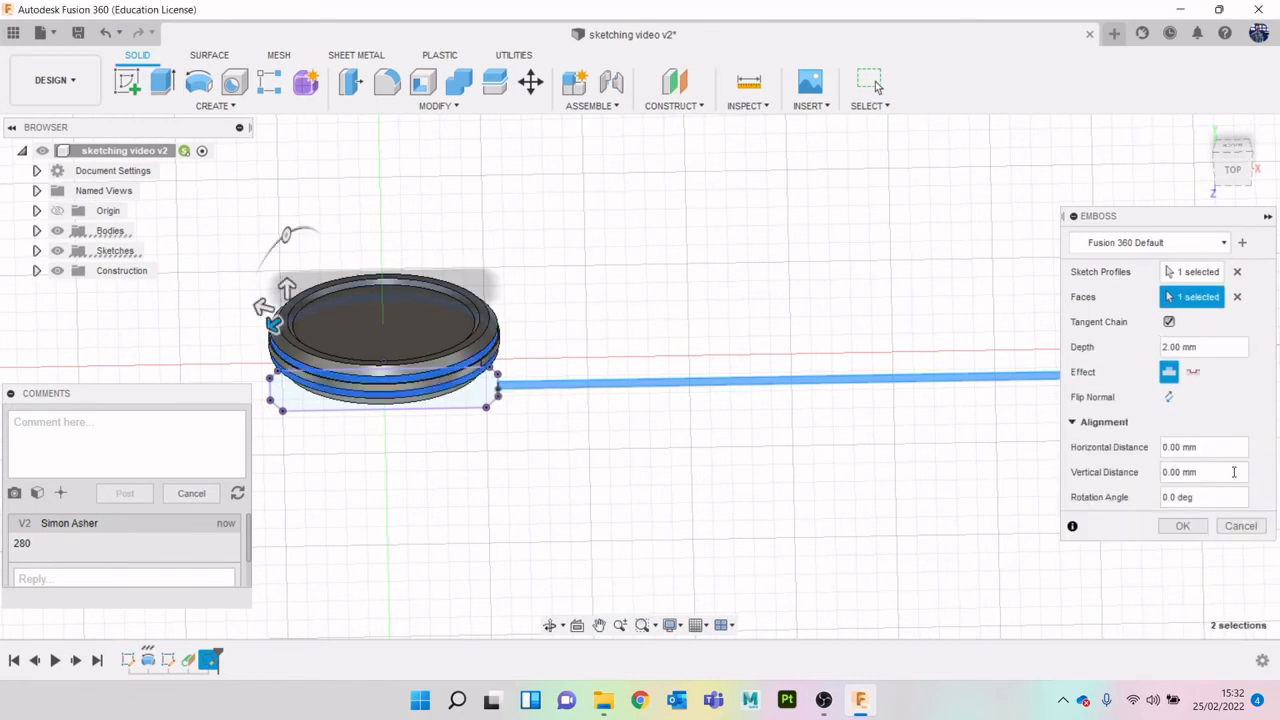
{"action": "left_click", "coordinate": [1183, 527]}
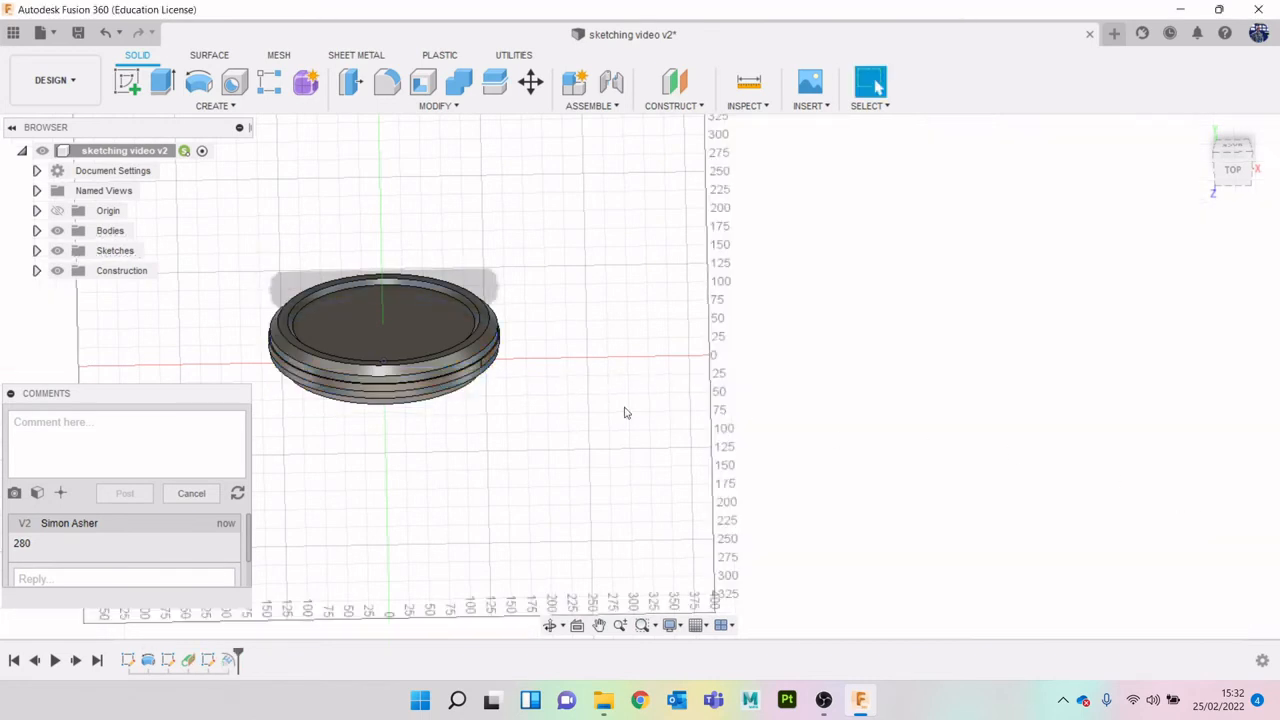
Examine the seam where the two ends of the embossed strip meet around the body
{"action": "scroll", "coordinate": [356, 394], "scroll_direction": "up", "scroll_amount": 2}
{"action": "left_click", "coordinate": [10, 393]}
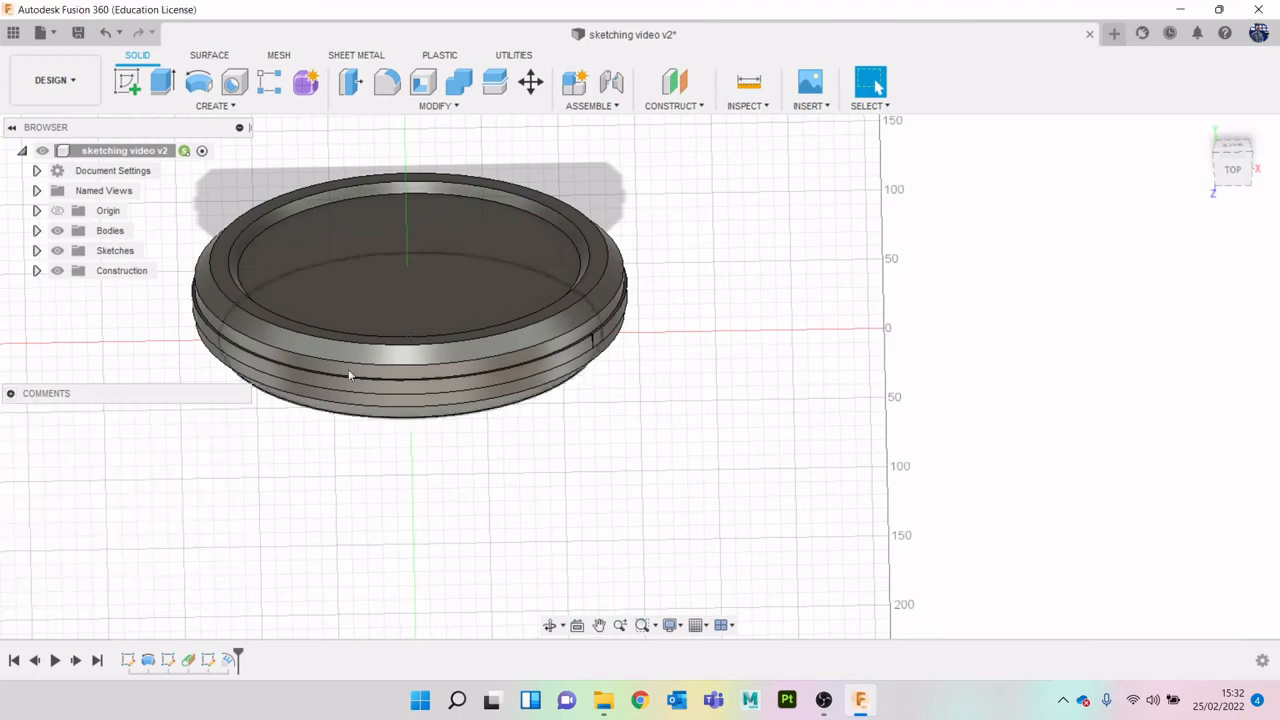
{"action": "left_click", "coordinate": [1232, 158]}
{"action": "scroll", "coordinate": [402, 382], "scroll_direction": "up", "scroll_amount": 5}
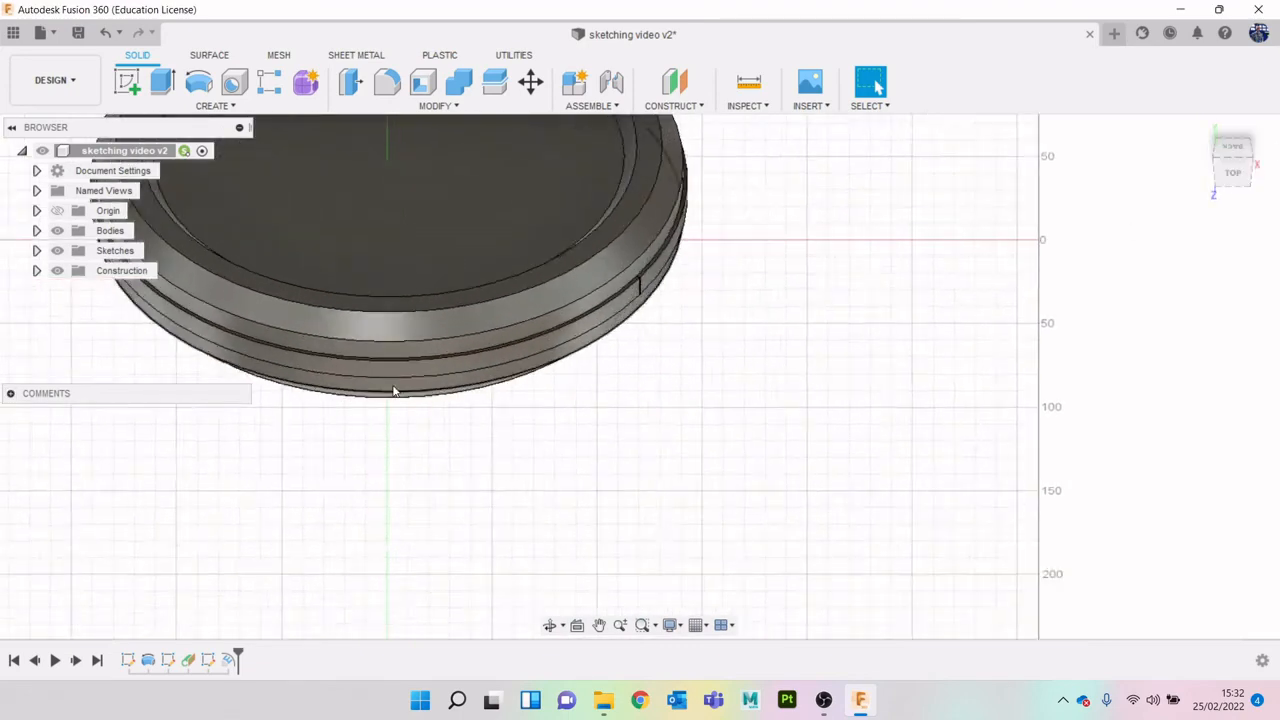
{"action": "left_click", "coordinate": [1240, 158]}
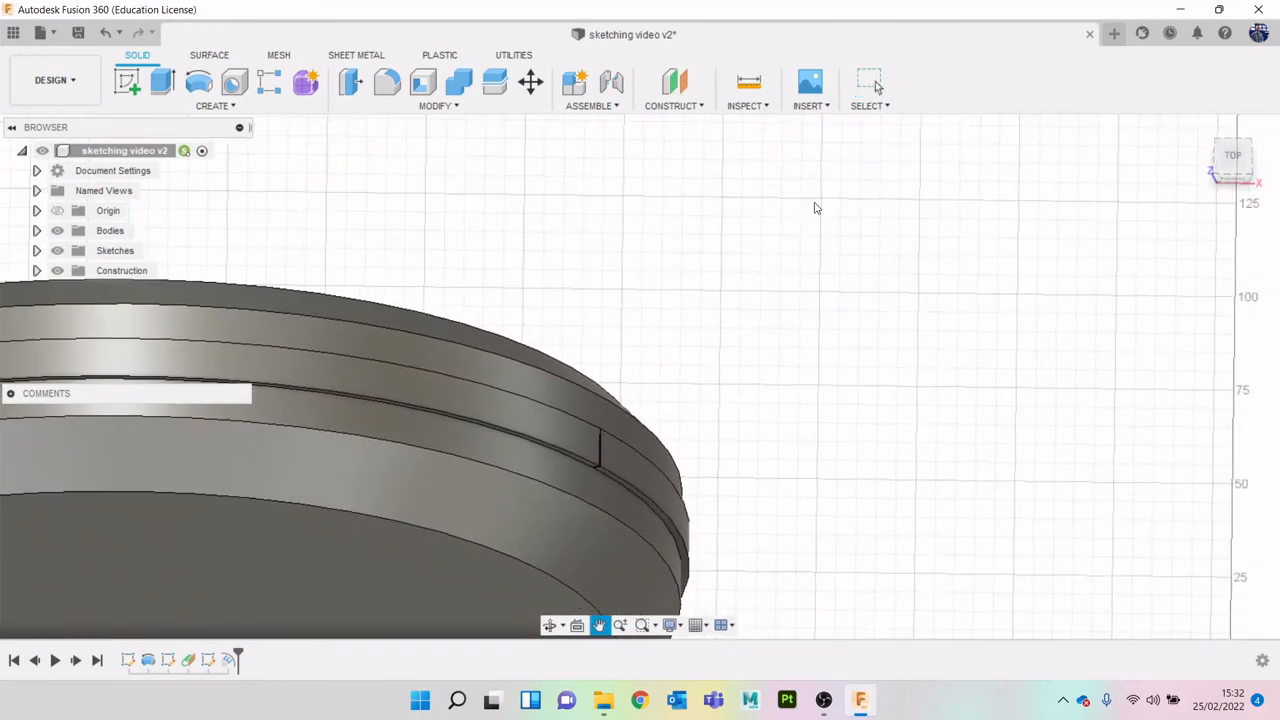
{"action": "scroll", "coordinate": [600, 486], "scroll_direction": "up", "scroll_amount": 3}
{"action": "scroll", "coordinate": [602, 489], "scroll_direction": "up", "scroll_amount": 5}
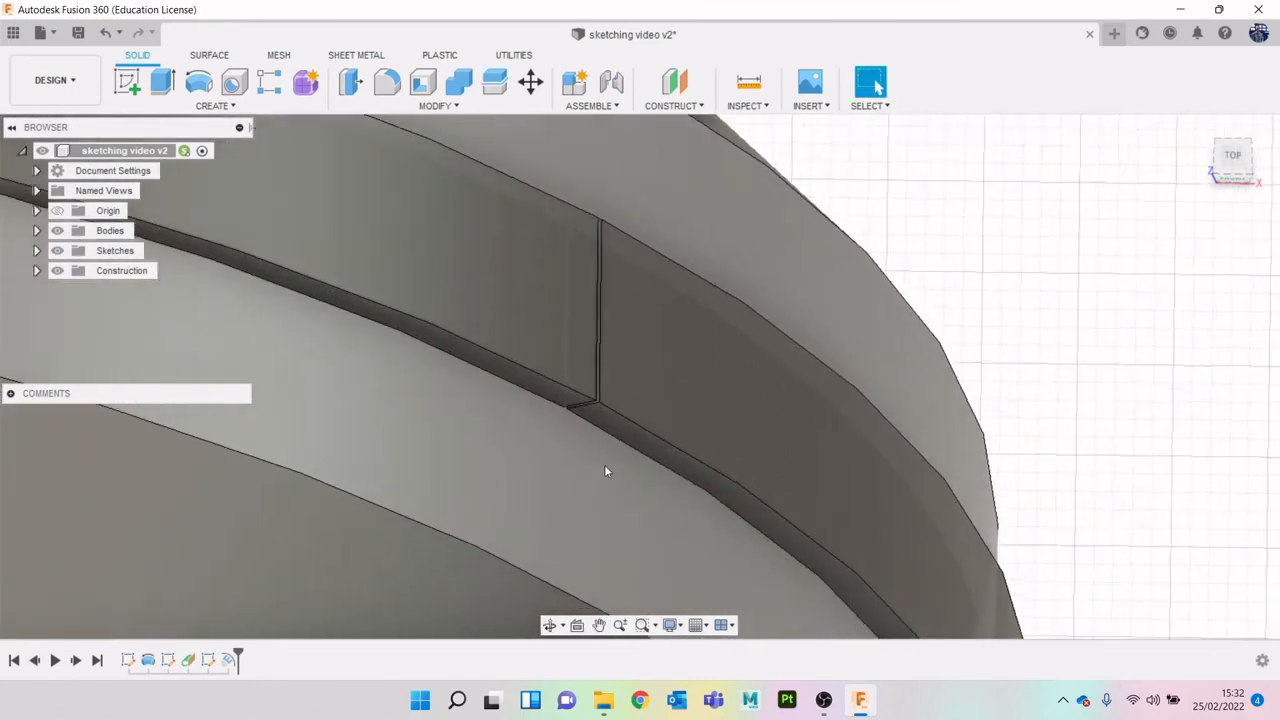
{"action": "scroll", "coordinate": [578, 425], "scroll_direction": "up", "scroll_amount": 2}
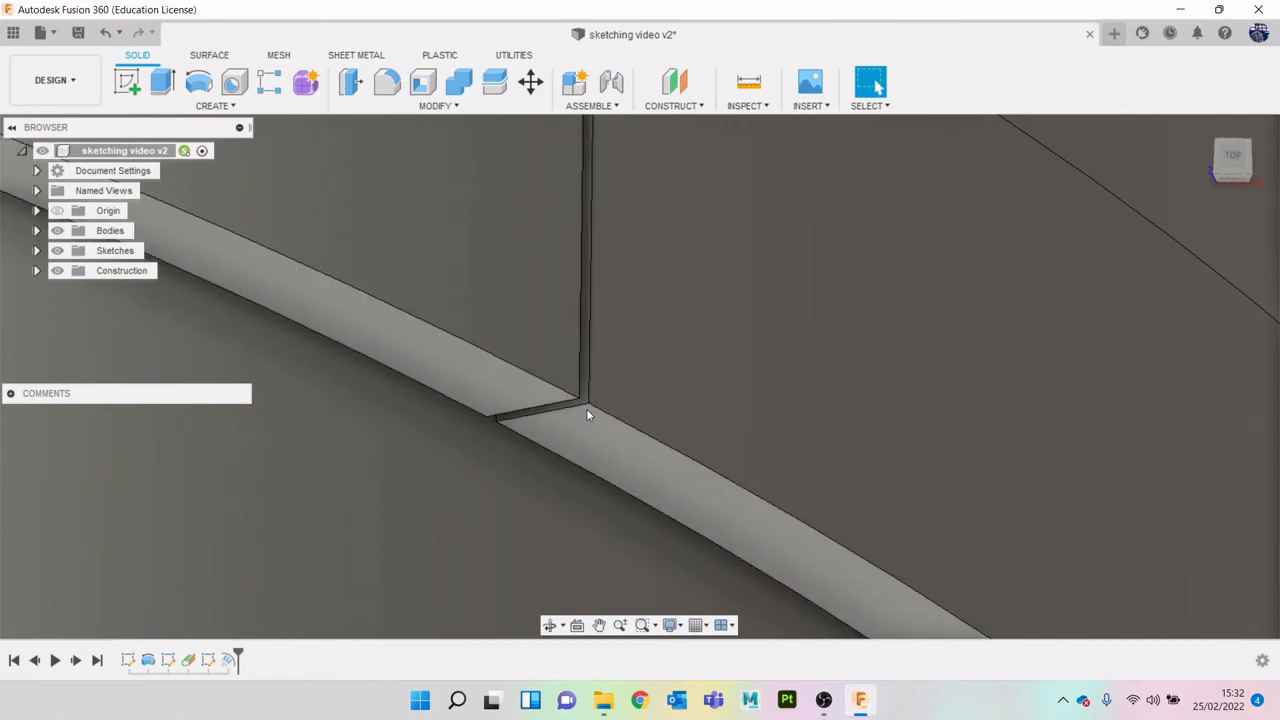
{"action": "scroll", "coordinate": [586, 408], "scroll_direction": "down", "scroll_amount": 5}
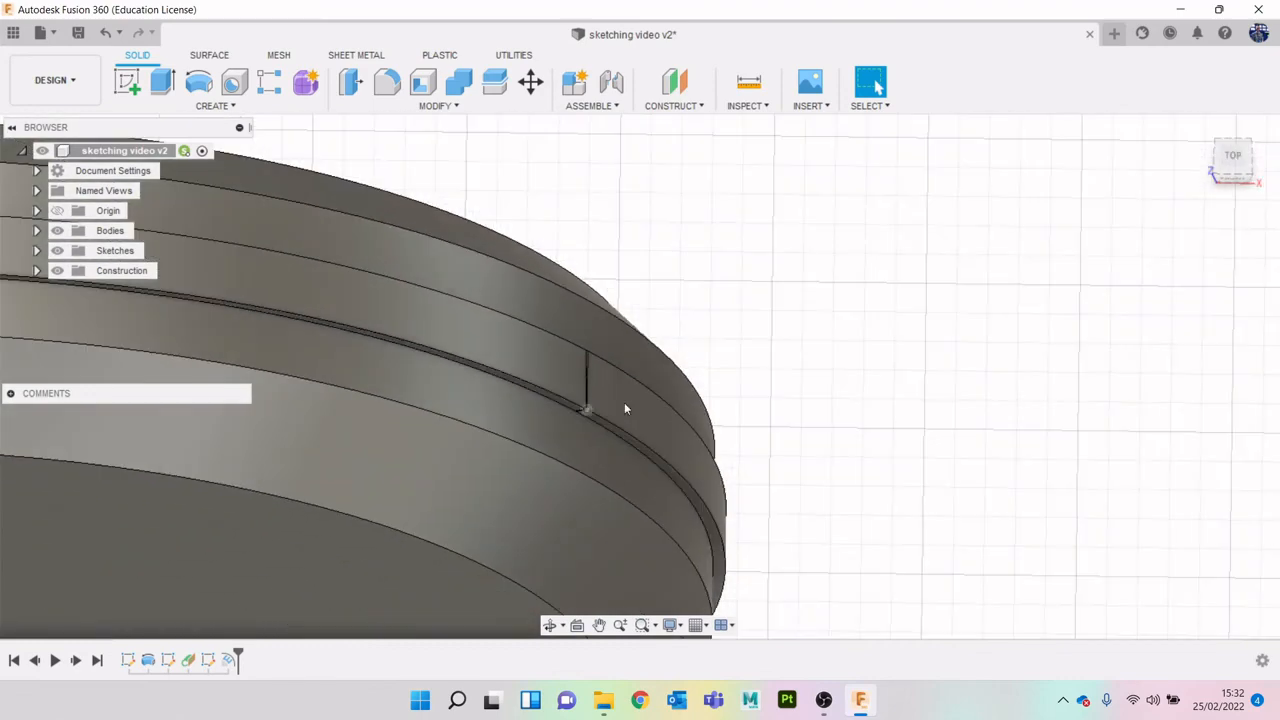
{"action": "left_click_drag", "start_coordinate": [1215, 175], "coordinate": [1022, 245]}
{"action": "scroll", "coordinate": [564, 359], "scroll_direction": "up", "scroll_amount": 5}
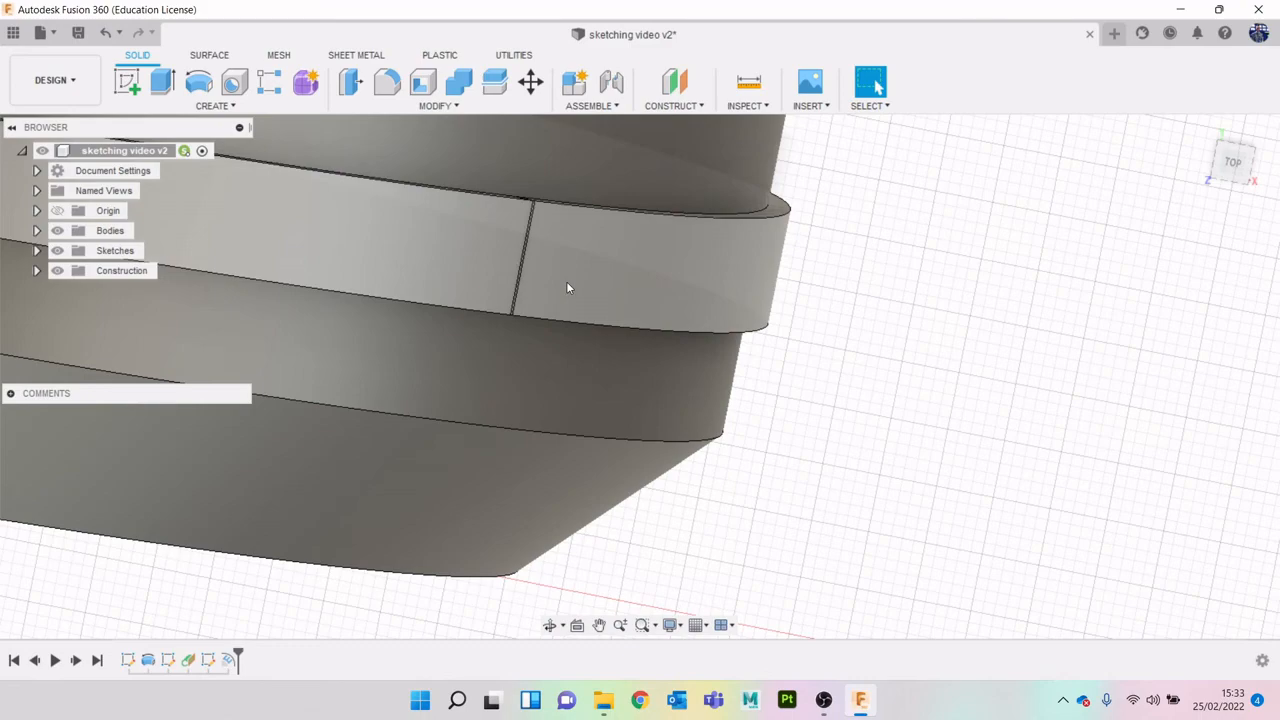
{"action": "scroll", "coordinate": [536, 272], "scroll_direction": "down", "scroll_amount": 5}
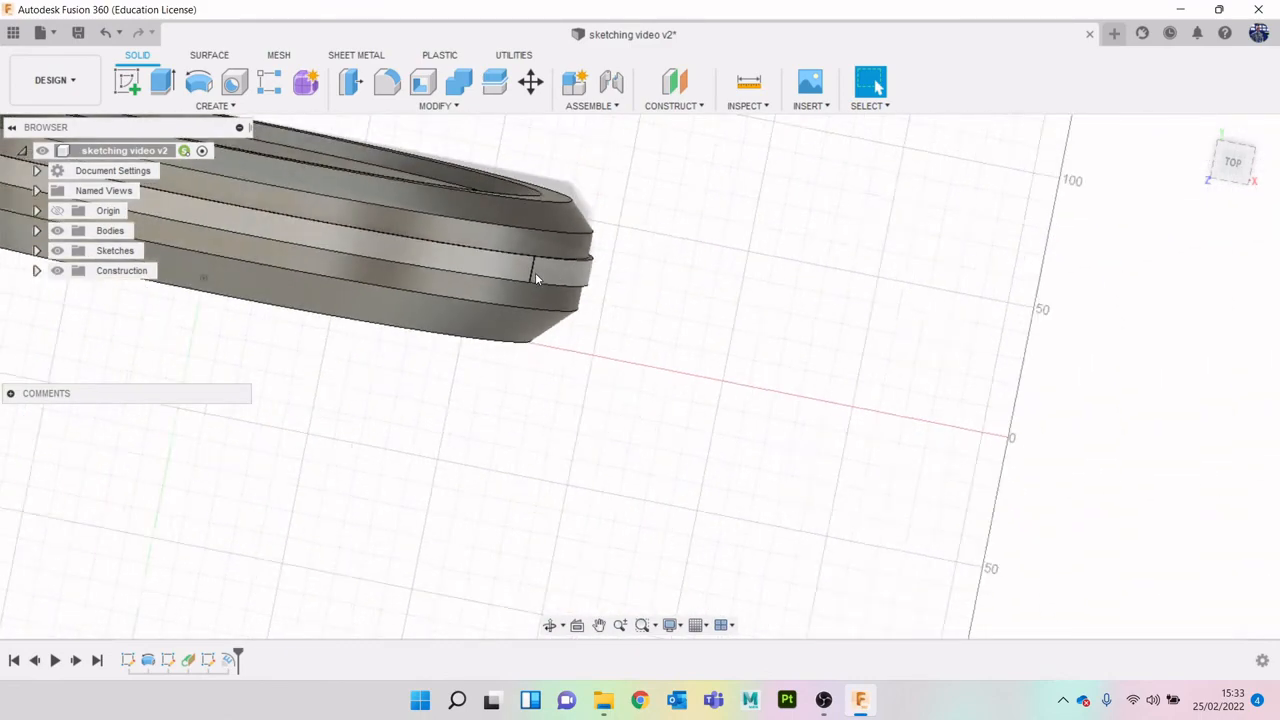
{"action": "scroll", "coordinate": [535, 273], "scroll_direction": "down", "scroll_amount": 2}
{"action": "middle_click_drag", "start_coordinate": [535, 273], "coordinate": [660, 311]}
{"action": "mouse_move", "coordinate": [1229, 165]}
{"action": "left_mouse_down"}
{"action": "mouse_move", "coordinate": [1243, 170]}
{"action": "mouse_move", "coordinate": [1198, 180]}
{"action": "mouse_move", "coordinate": [1198, 163]}
{"action": "left_mouse_up"}
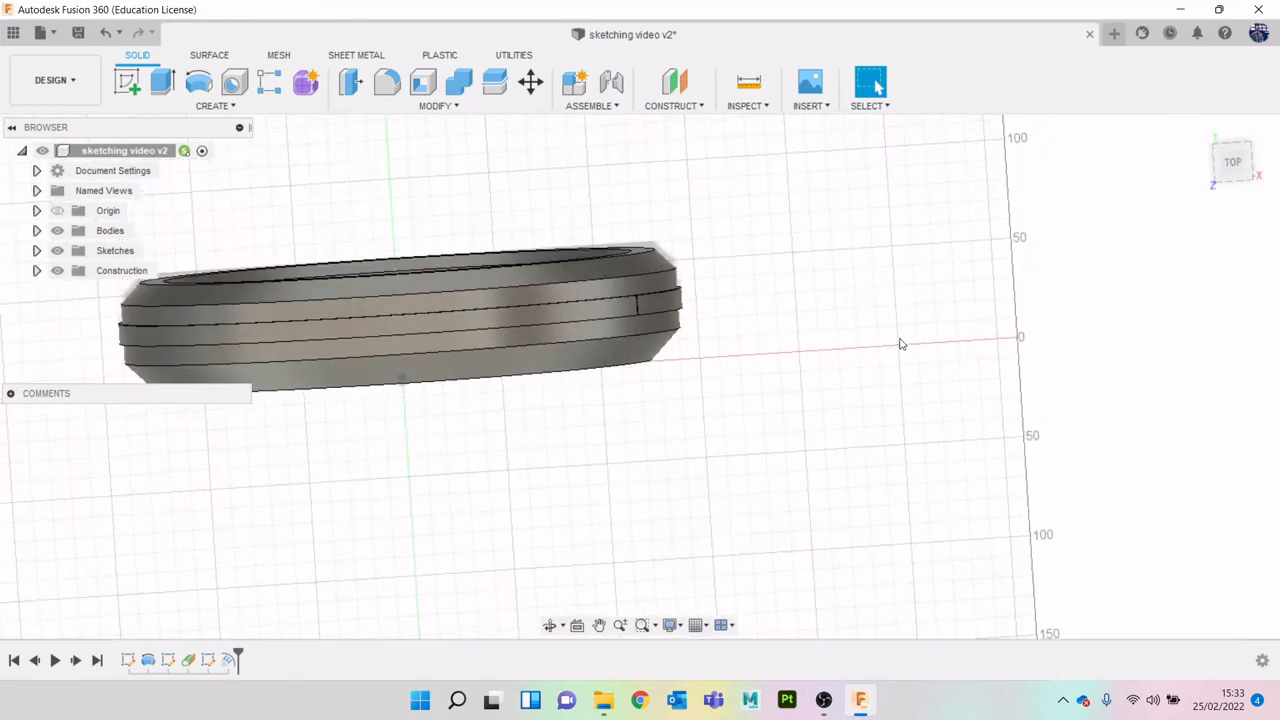
Widen the long rectangle in its sketch to about 19 mm by moving its lower inner corner outward, and finish the sketch
{"action": "right_click", "coordinate": [208, 660]}
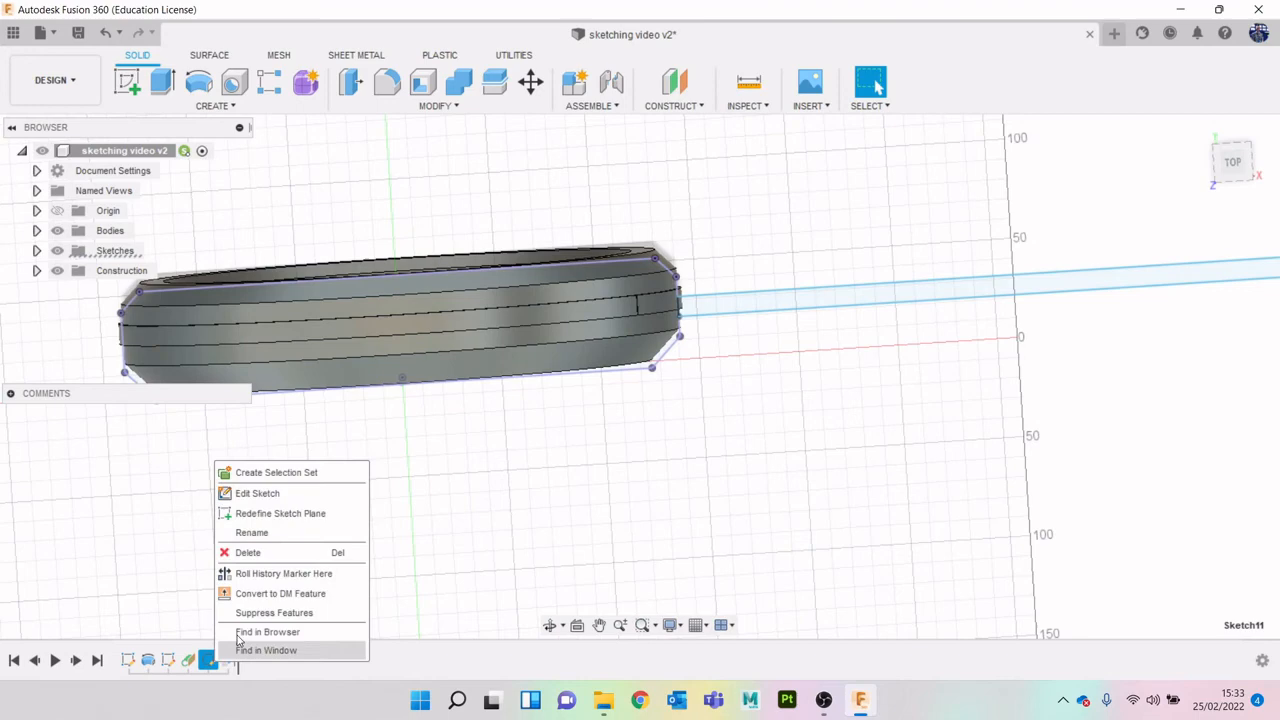
{"action": "left_click", "coordinate": [282, 499]}
{"action": "scroll", "coordinate": [557, 477], "scroll_direction": "down", "scroll_amount": 3}
{"action": "middle_click_drag", "start_coordinate": [692, 390], "coordinate": [508, 372]}
{"action": "scroll", "coordinate": [502, 370], "scroll_direction": "up", "scroll_amount": 5}
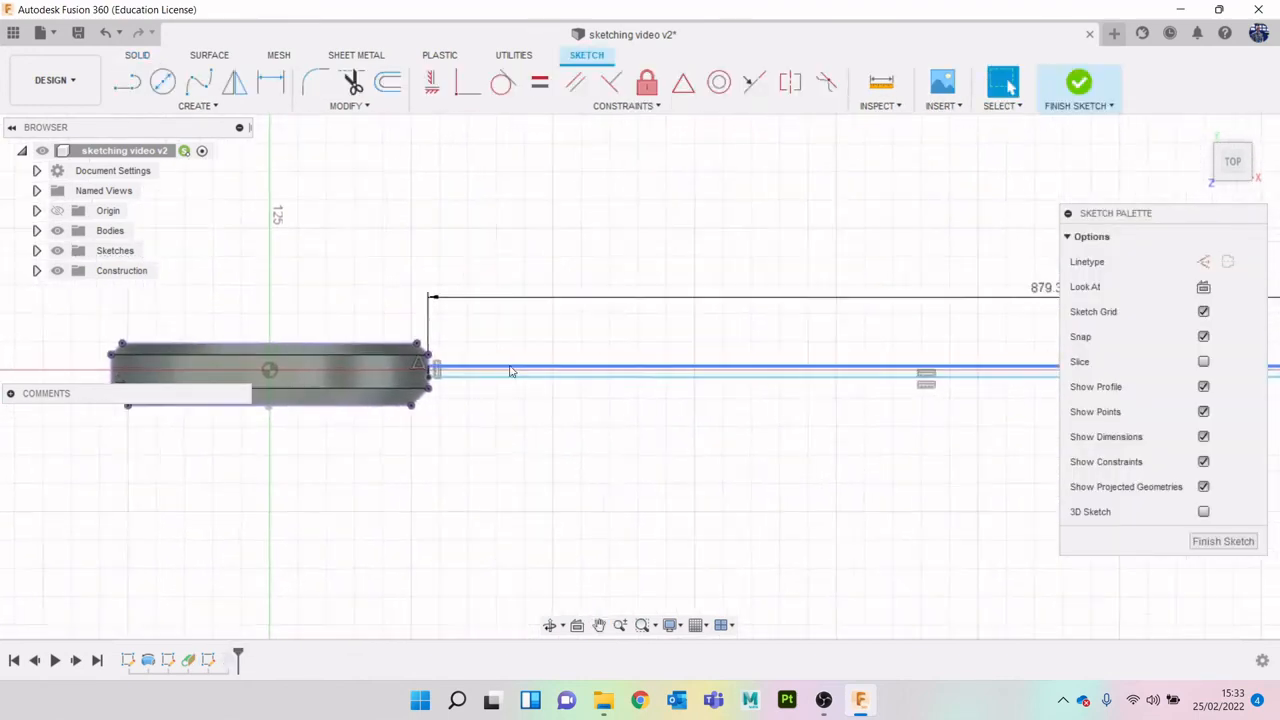
{"action": "scroll", "coordinate": [362, 371], "scroll_direction": "up", "scroll_amount": 2}
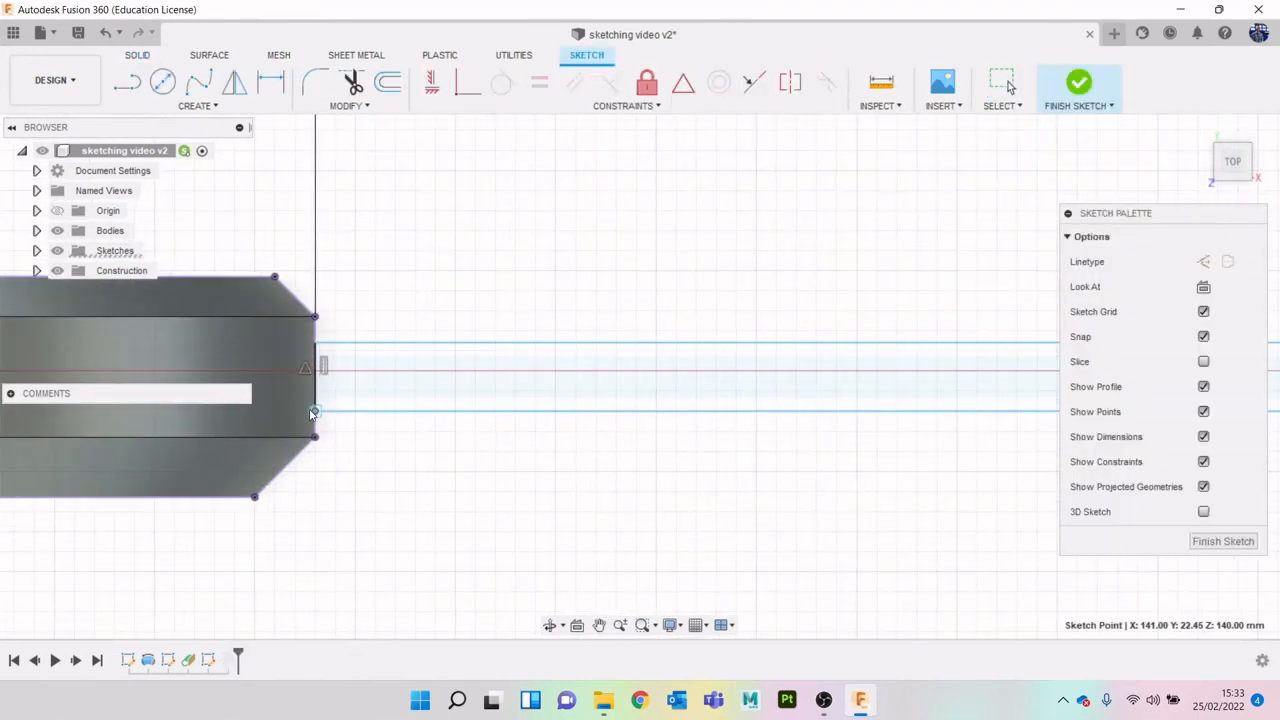
{"action": "left_click", "coordinate": [1221, 541]}
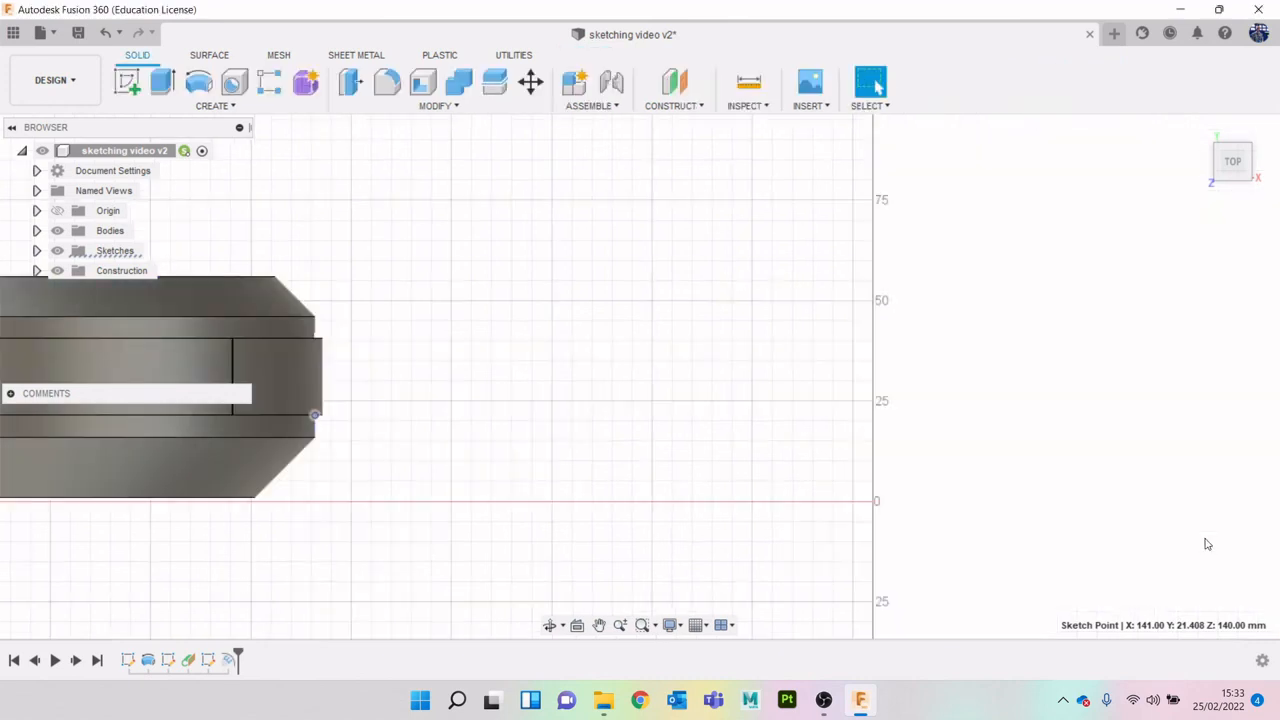
Change the wrapped strip feature's effect from Emboss to Deboss, cutting 2 mm into the body
{"action": "right_click", "coordinate": [229, 661]}
{"action": "left_click", "coordinate": [273, 494]}
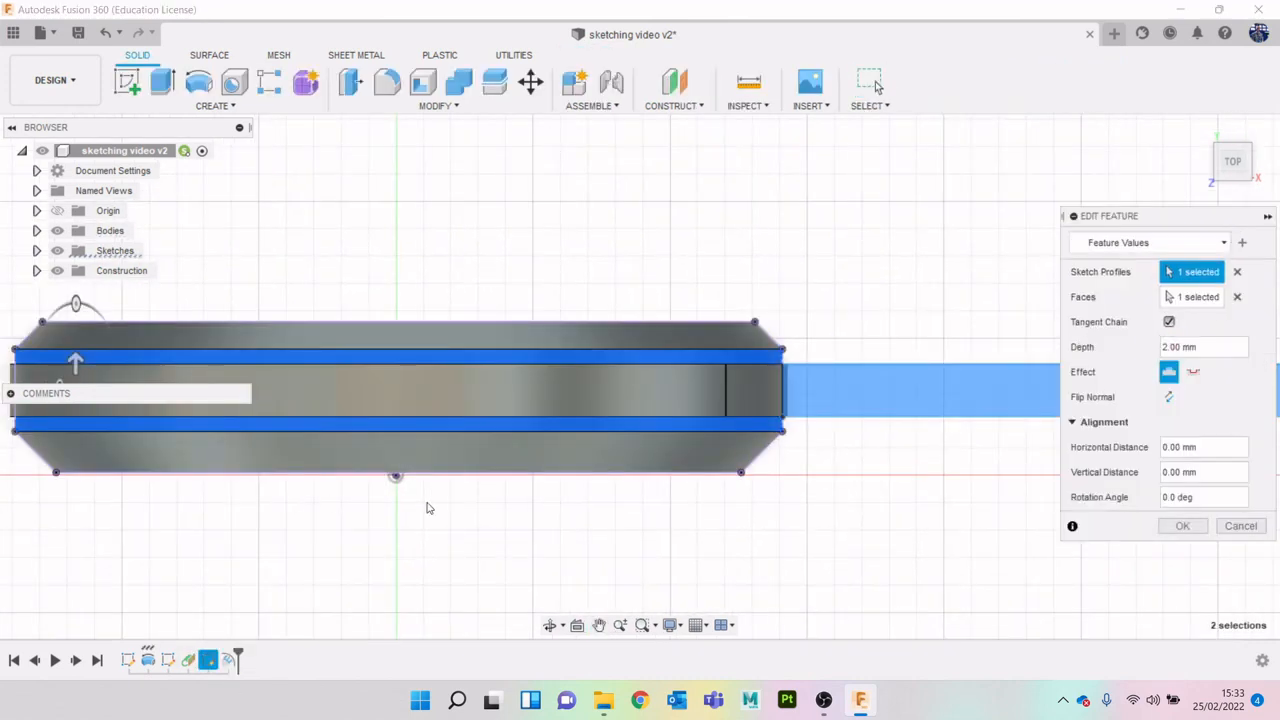
{"action": "left_click", "coordinate": [1193, 372]}
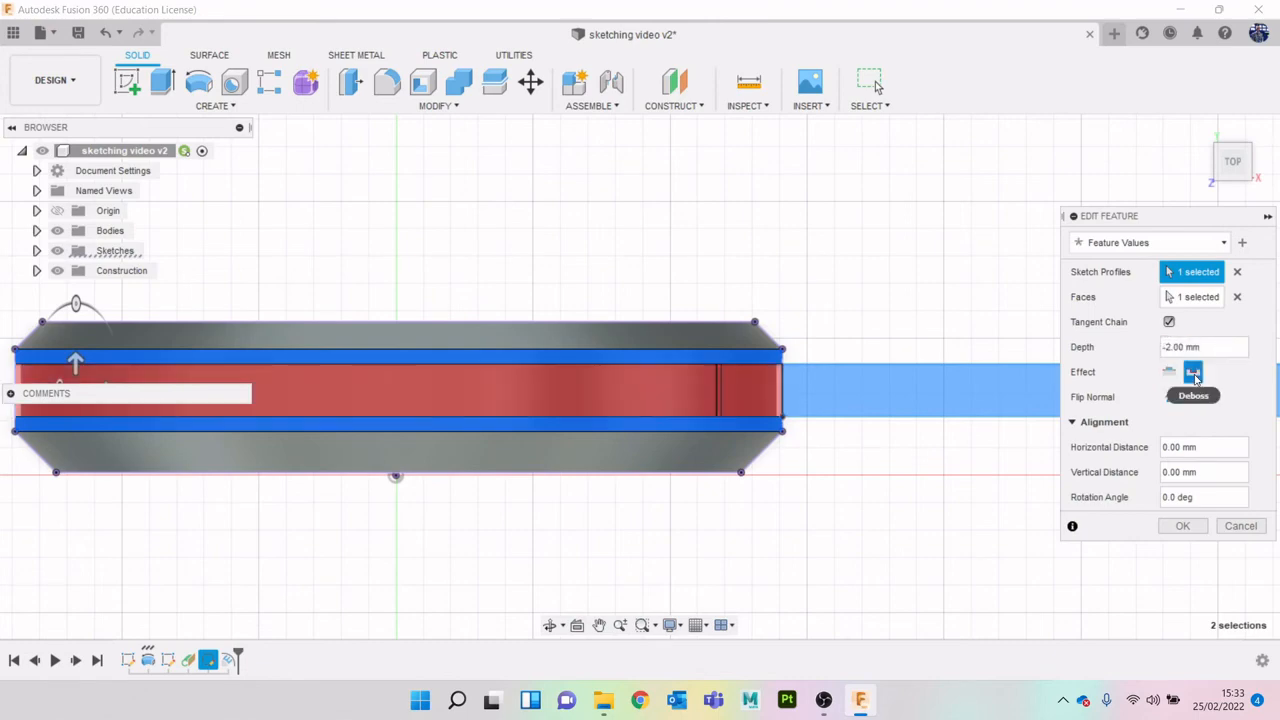
{"action": "left_click", "coordinate": [1184, 526]}
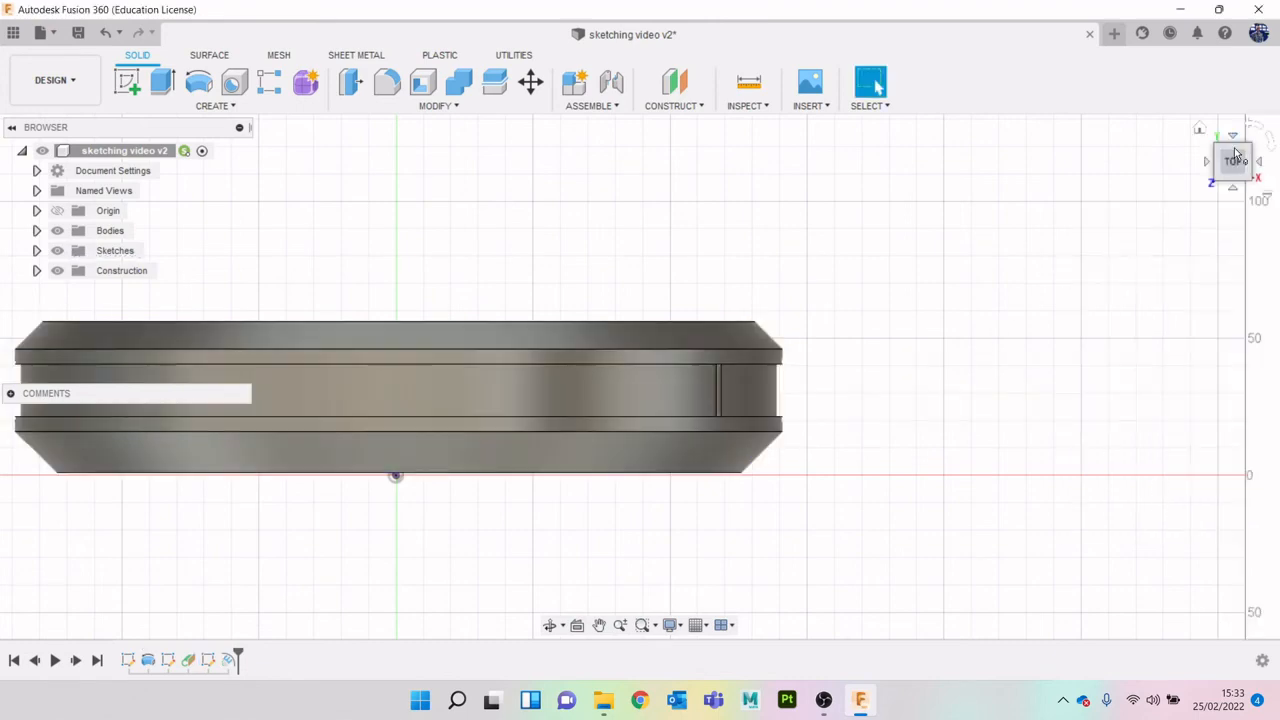
Set the debossed strip's depth to -6 mm to deepen the groove around the body
{"action": "left_click_drag", "start_coordinate": [1234, 163], "coordinate": [1237, 130]}
{"action": "right_click", "coordinate": [228, 660]}
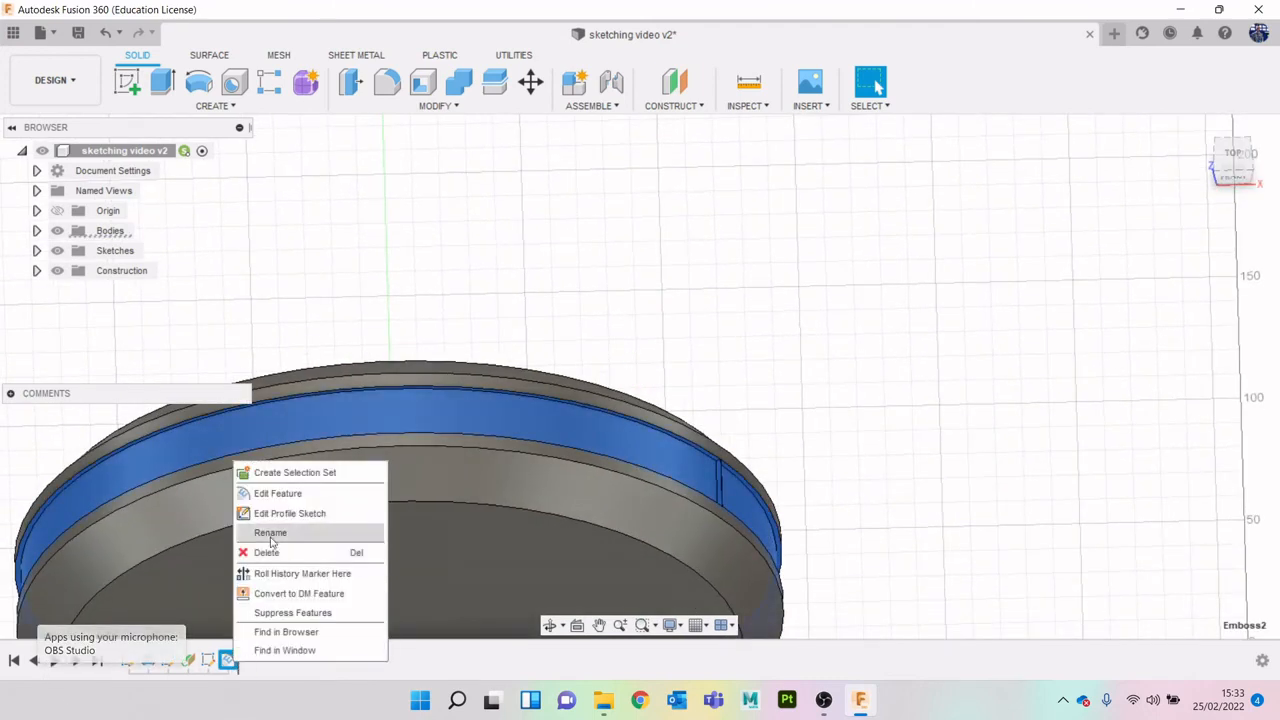
{"action": "left_click", "coordinate": [278, 494]}
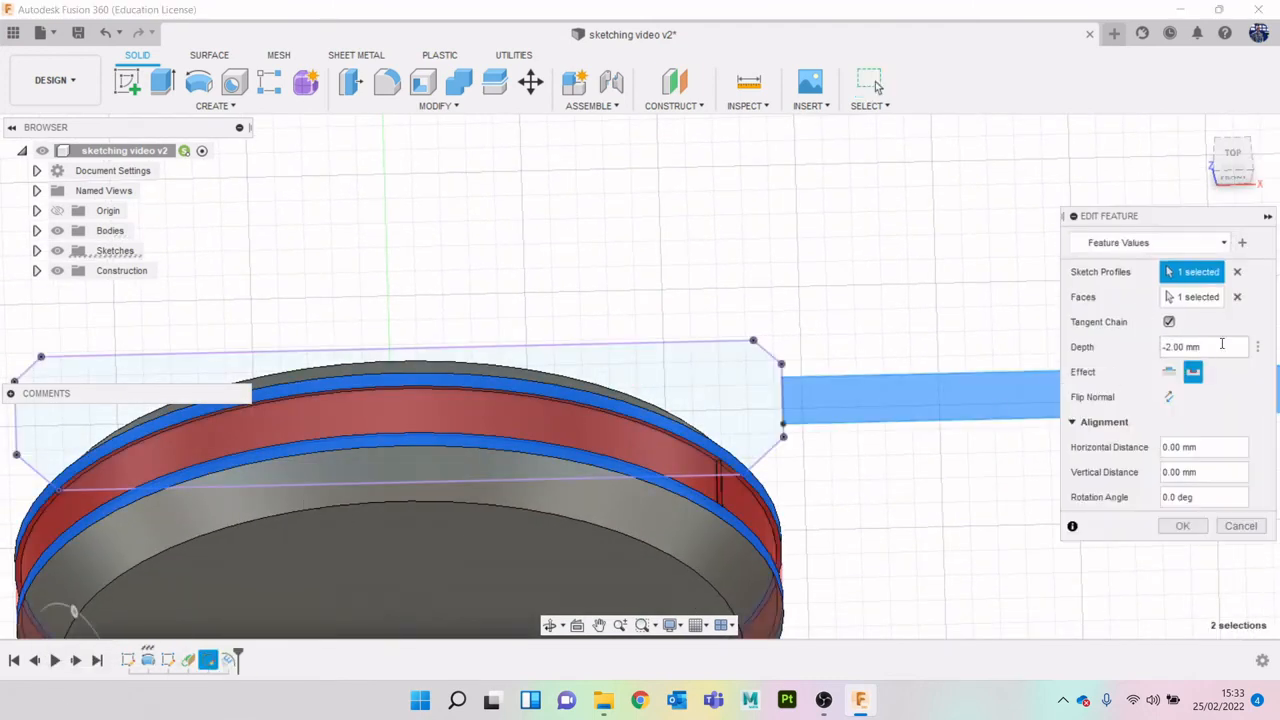
{"action": "left_click", "coordinate": [1200, 347]}
{"action": "type", "text": "-8"}
{"action": "key", "text": "Return"}
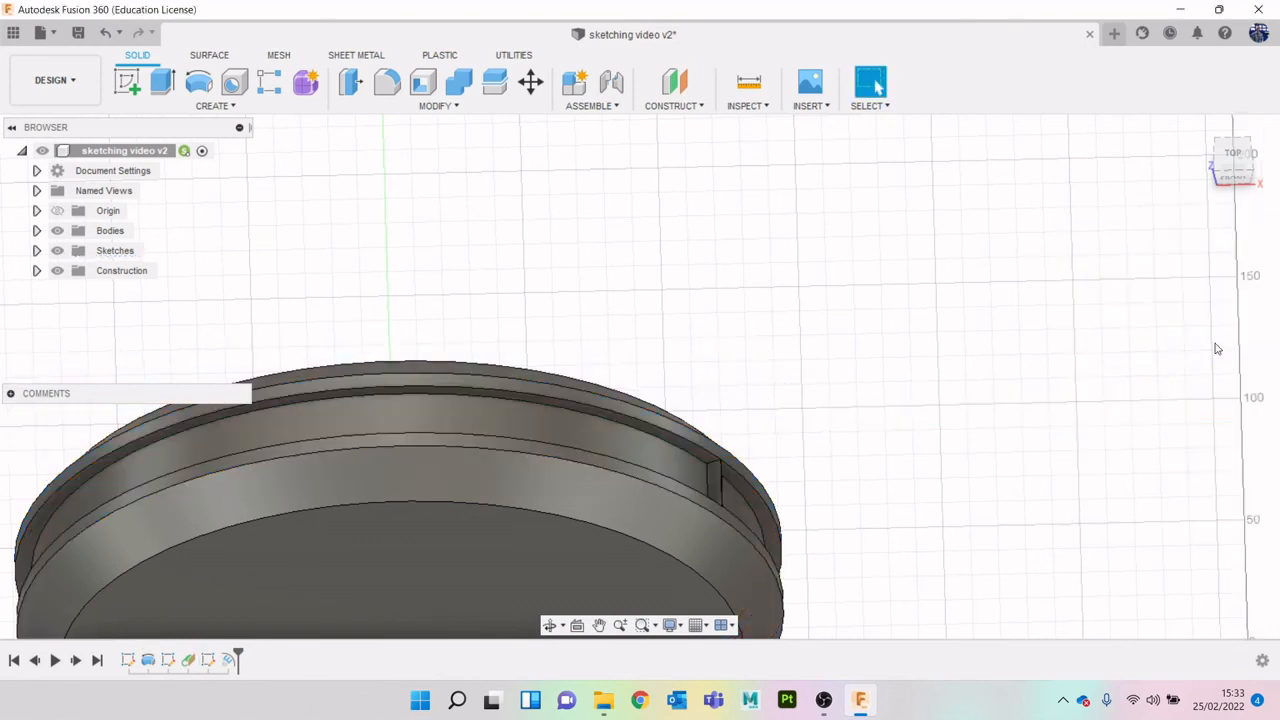
Try the Emboss effect on the wrapped strip feature and restore the Deboss effect
{"action": "right_click", "coordinate": [228, 660]}
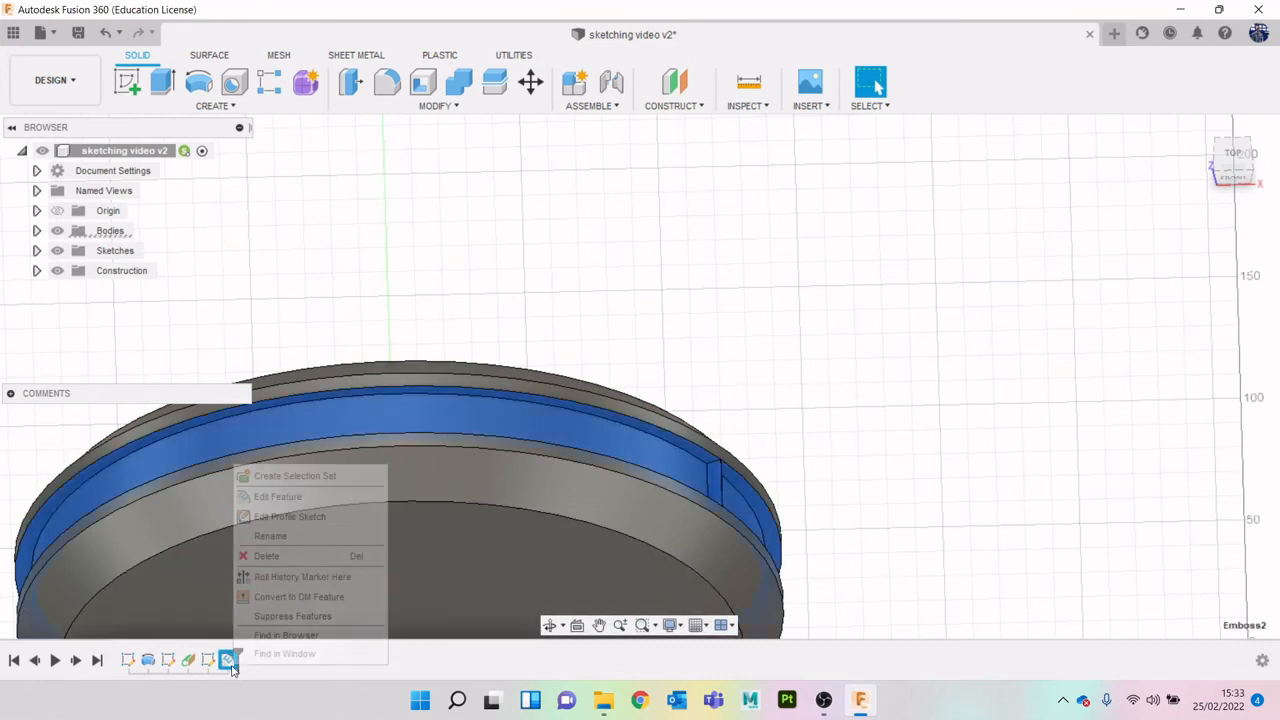
{"action": "left_click", "coordinate": [280, 497]}
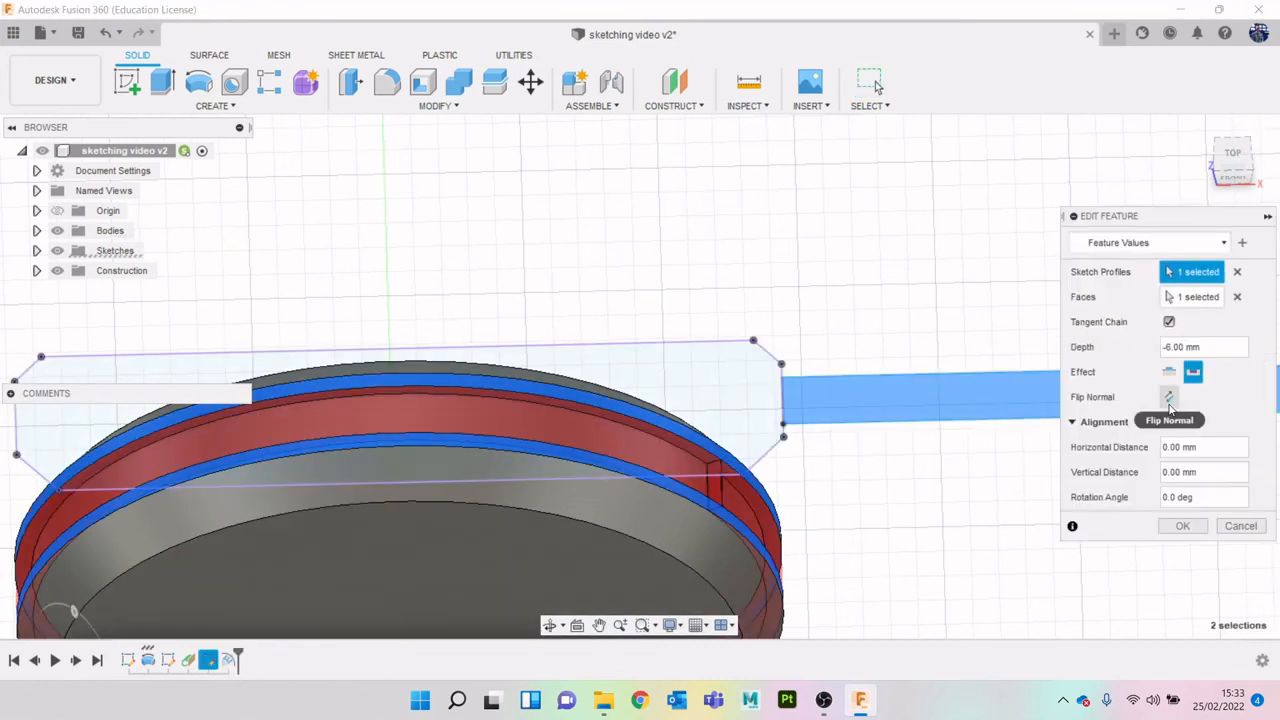
{"action": "left_click", "coordinate": [1169, 372]}
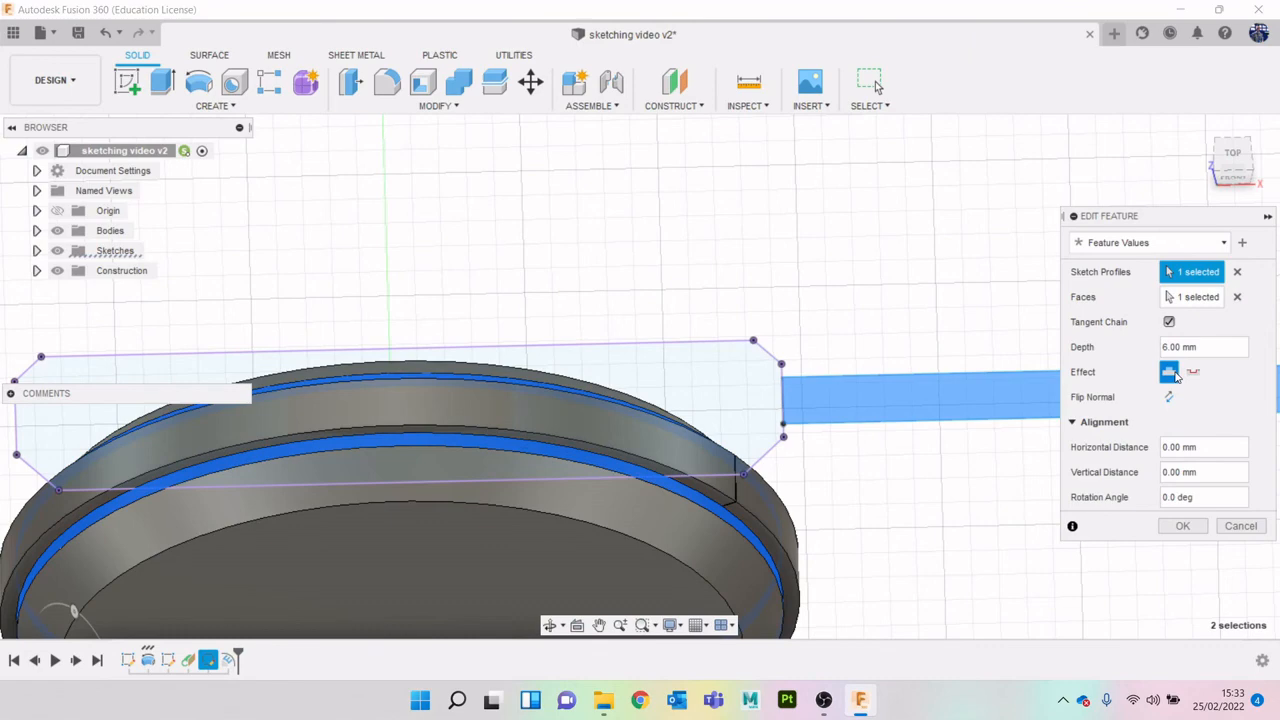
{"action": "left_click", "coordinate": [1193, 372]}
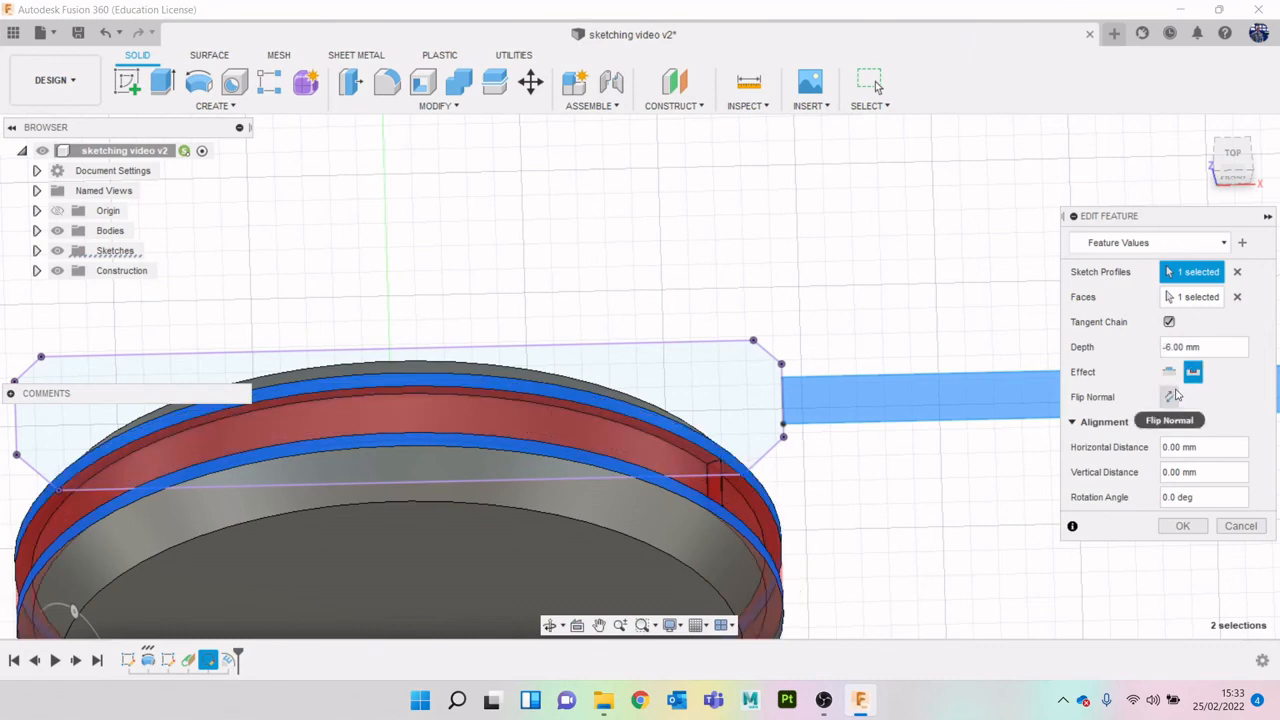
{"action": "left_click", "coordinate": [1185, 528]}
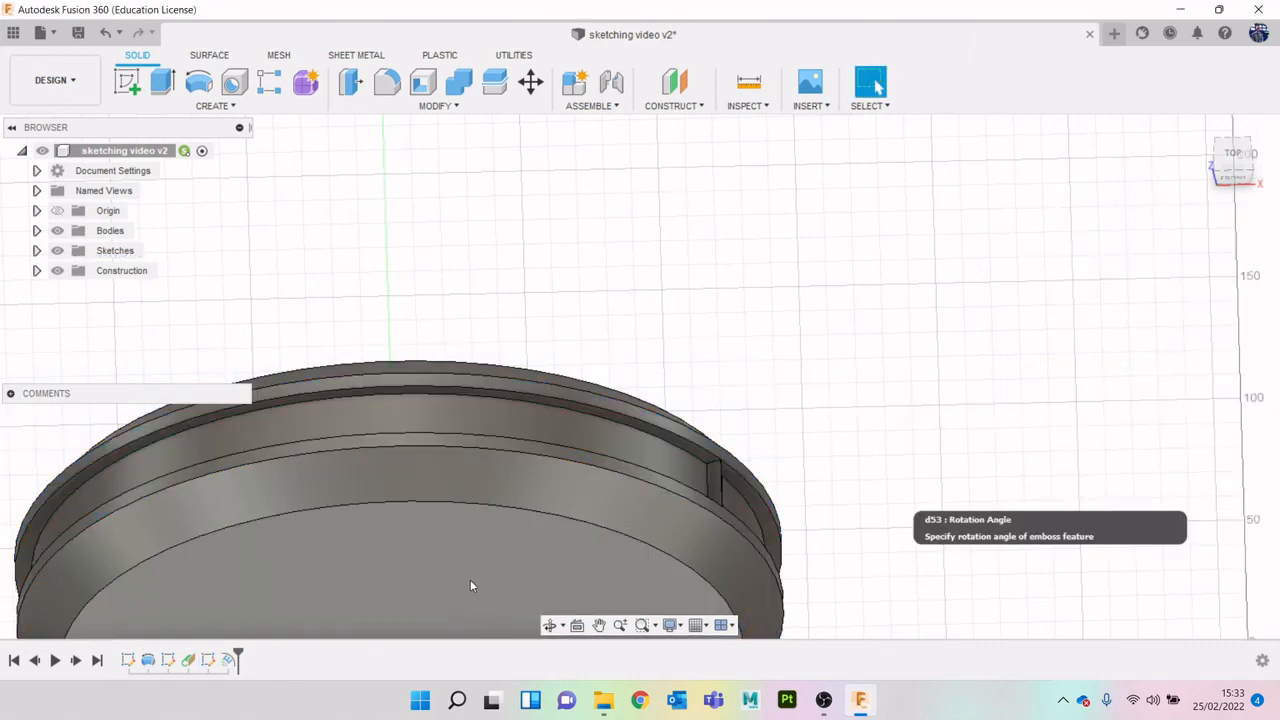
Reopen the strip's sketch to review the expression behind the rectangle's length dimension, and finish the sketch
{"action": "scroll", "coordinate": [470, 579], "scroll_direction": "down", "scroll_amount": 5}
{"action": "left_click", "coordinate": [1233, 157]}
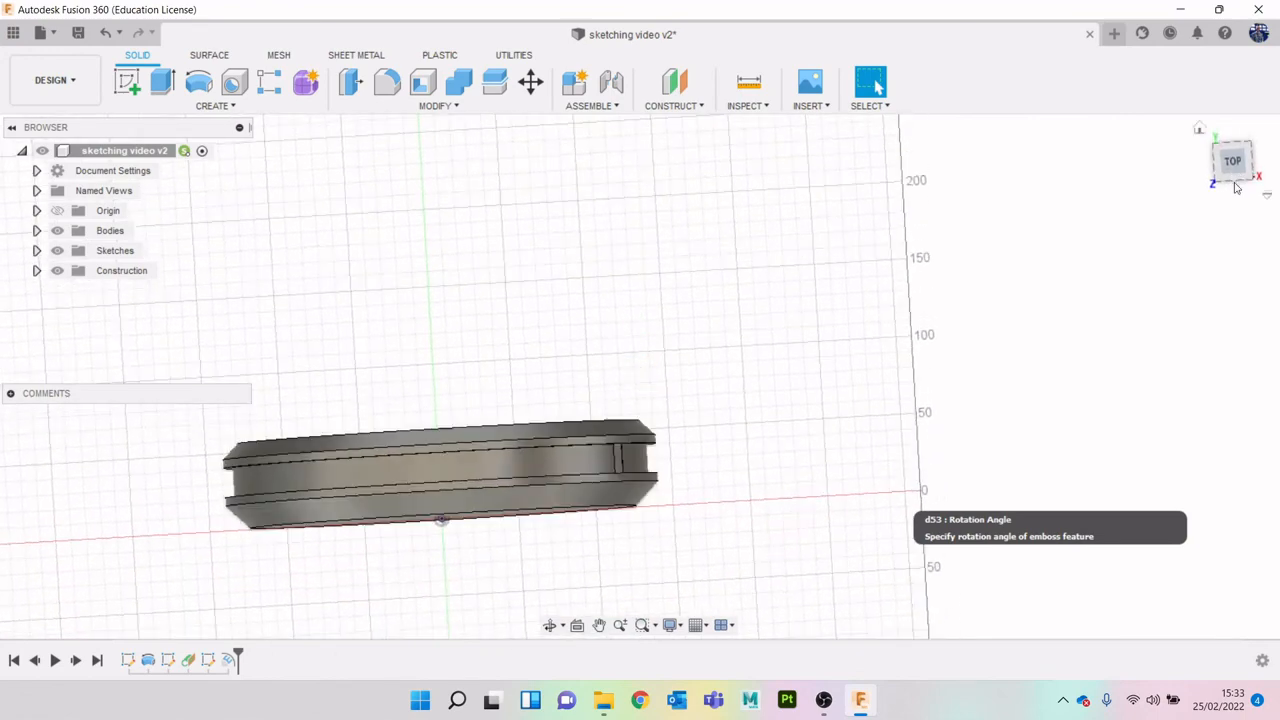
{"action": "right_click", "coordinate": [211, 662]}
{"action": "left_click", "coordinate": [257, 493]}
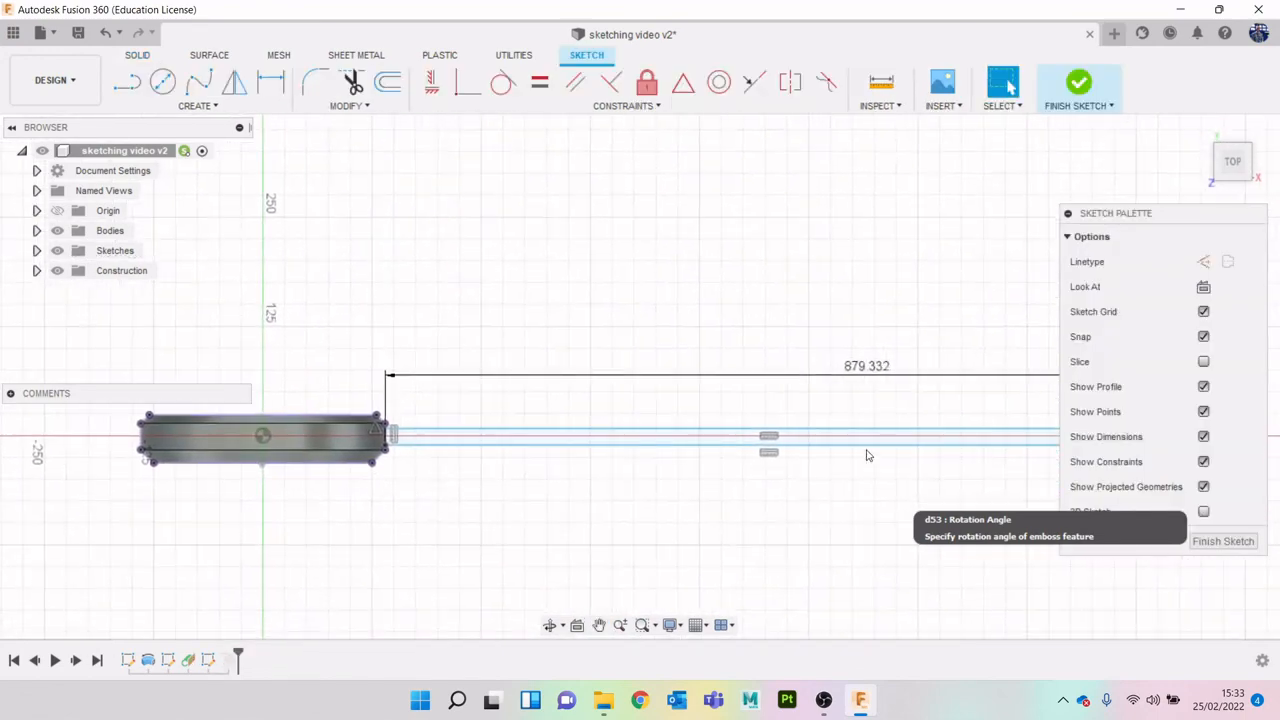
{"action": "double_click", "coordinate": [888, 380]}
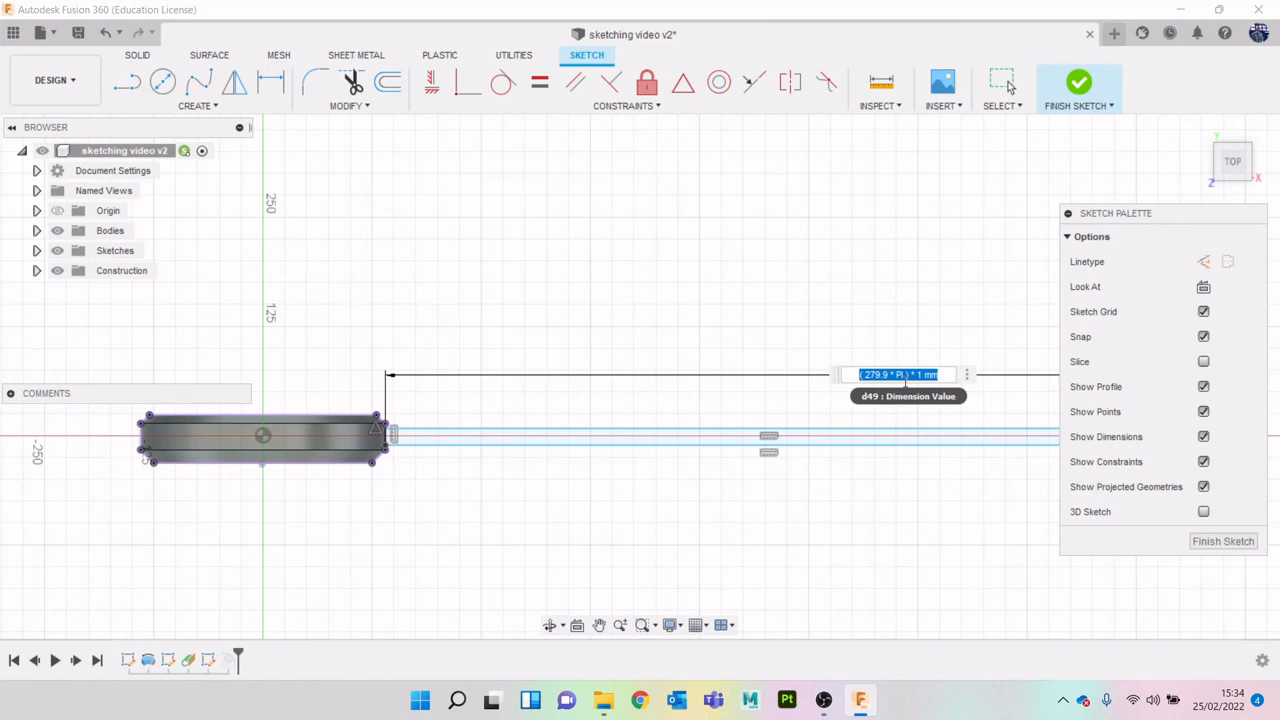
{"action": "left_click", "coordinate": [1218, 543]}
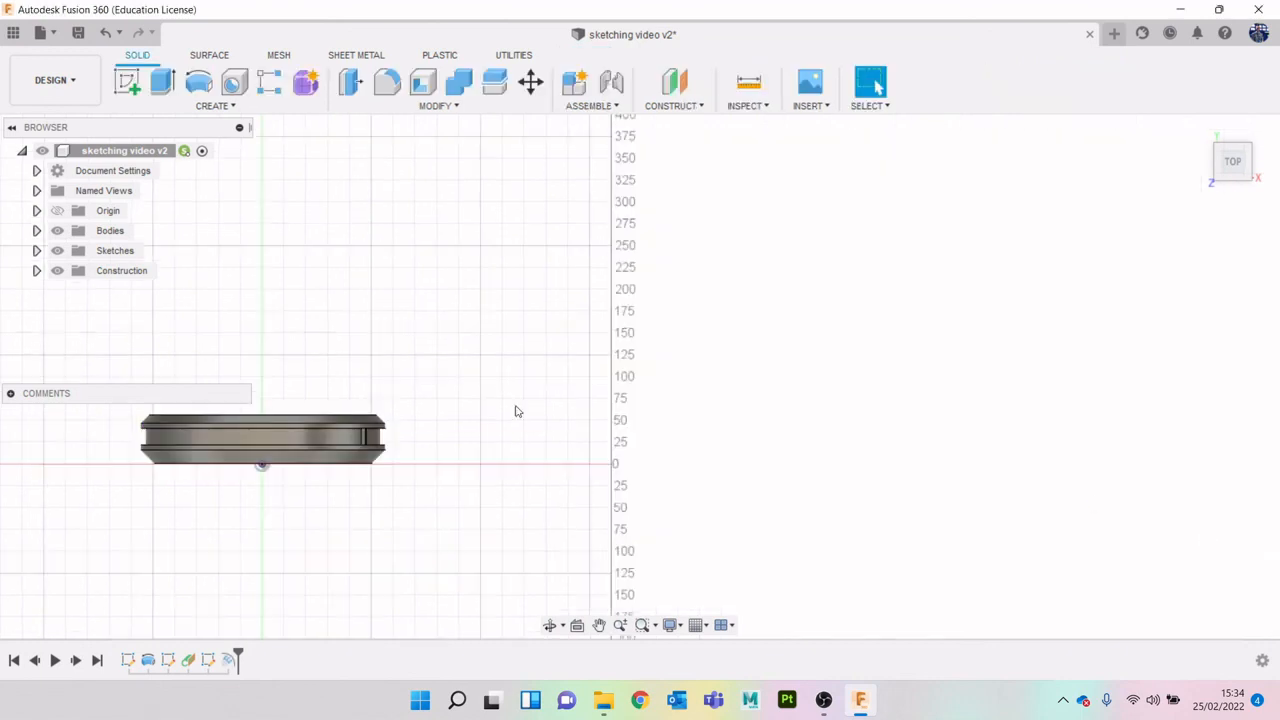
{"action": "left_click_drag", "start_coordinate": [1249, 170], "coordinate": [1234, 192]}
{"action": "middle_click_drag", "start_coordinate": [775, 422], "coordinate": [965, 416]}
{"action": "scroll", "coordinate": [965, 416], "scroll_direction": "up", "scroll_amount": 3}
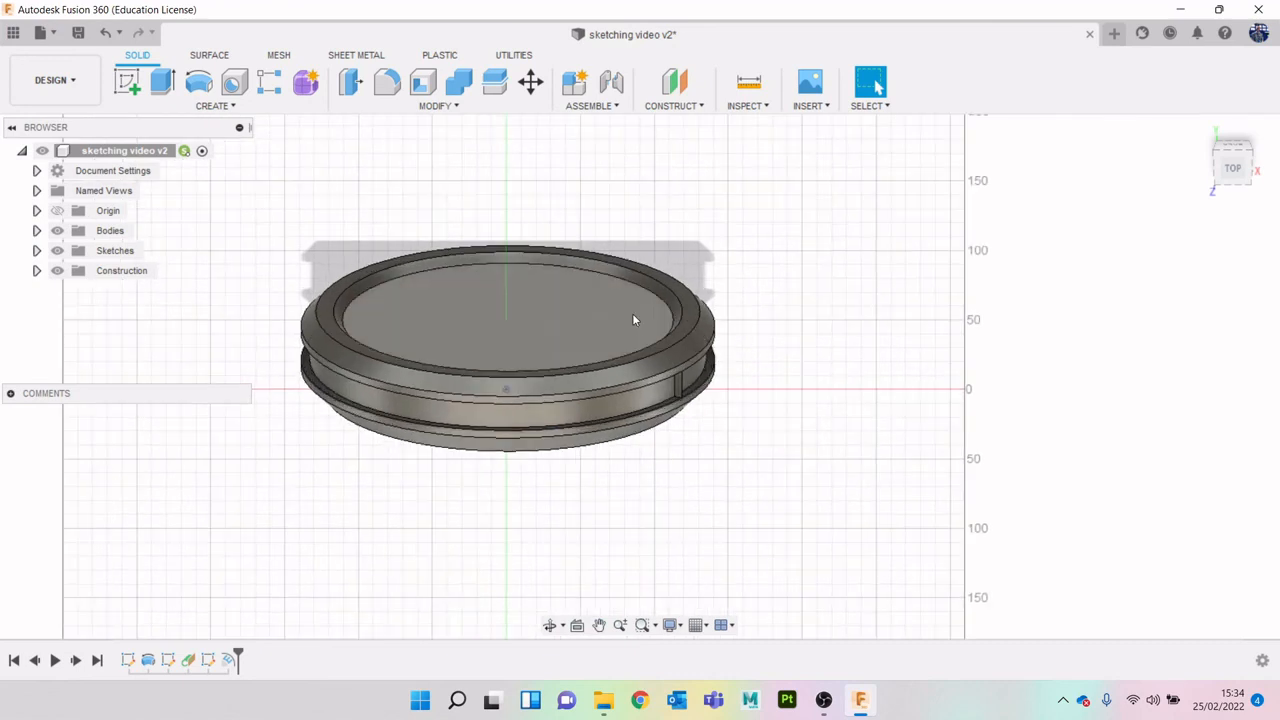
{"action": "middle_click_drag", "start_coordinate": [641, 364], "coordinate": [646, 415]}
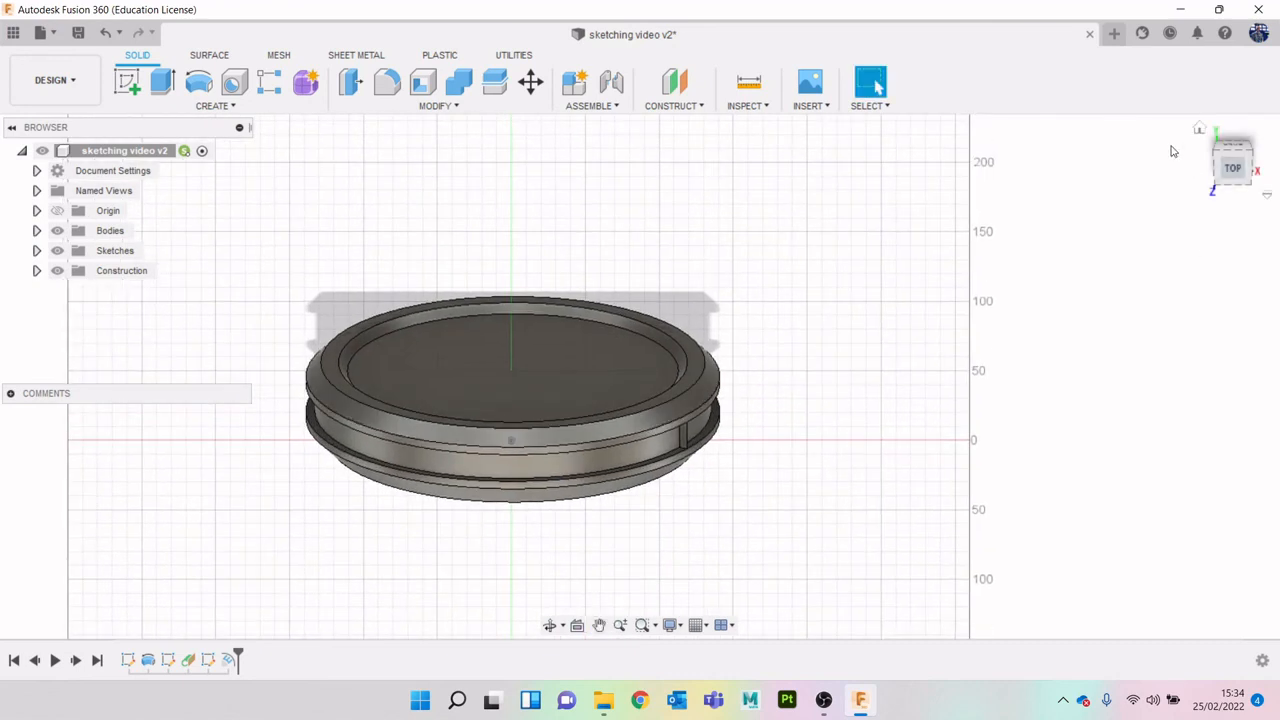
{"action": "mouse_move", "coordinate": [1234, 168]}
{"action": "left_mouse_down"}
{"action": "mouse_move", "coordinate": [1237, 149]}
{"action": "mouse_move", "coordinate": [1234, 164]}
{"action": "left_mouse_up"}
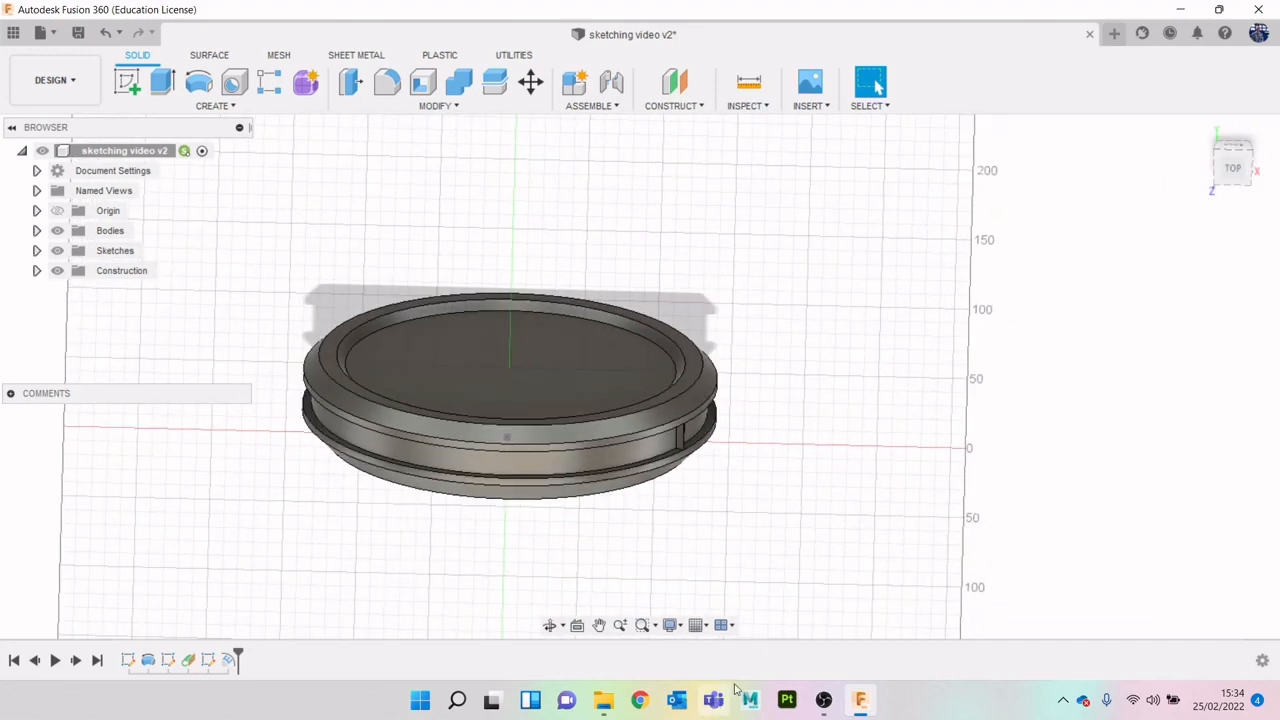